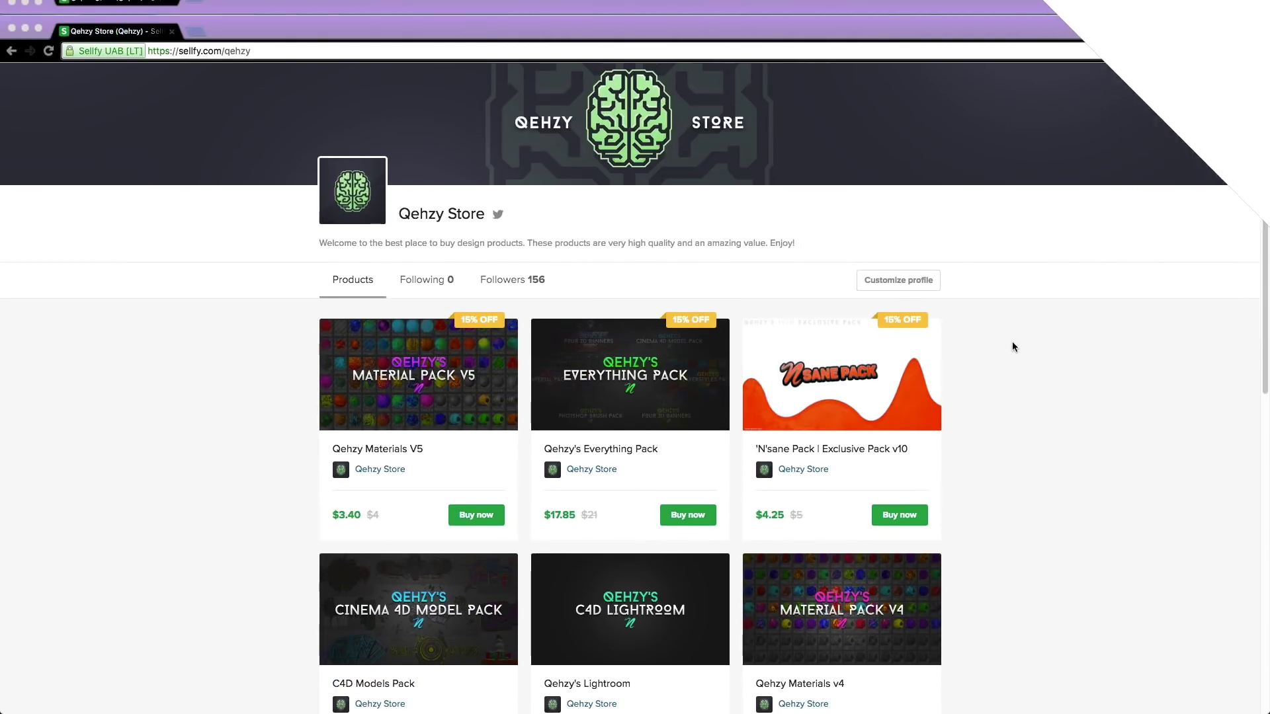
Scroll the Qehzy Store listing and open the Material Pack V5 product page
scroll(1012, 346, down, 6)
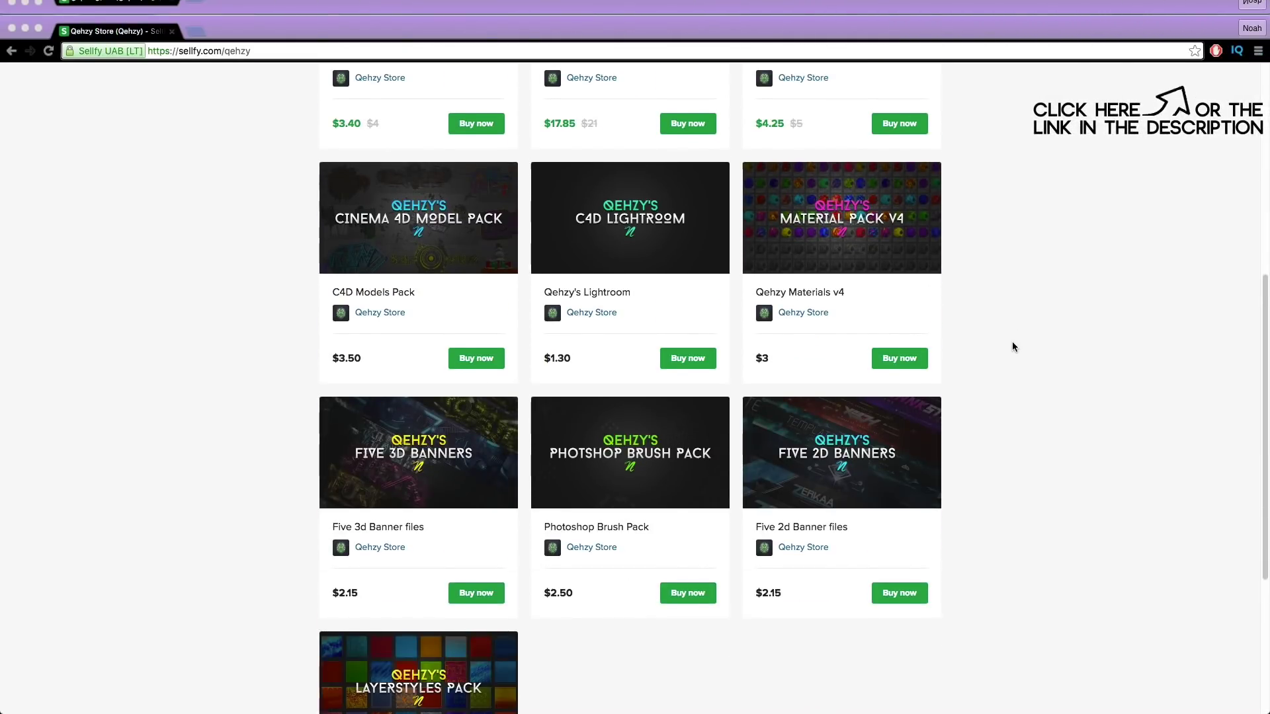
scroll(1012, 347, up, 4)
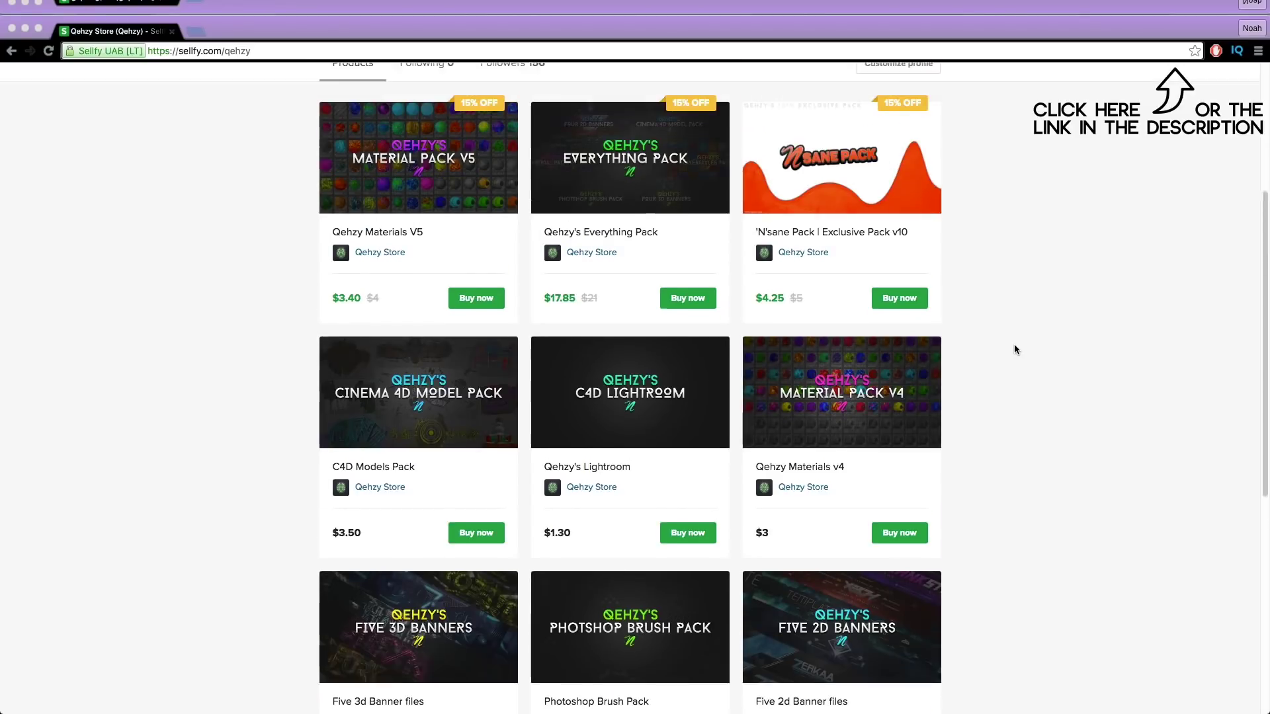
scroll(1013, 349, up, 5)
click(426, 424)
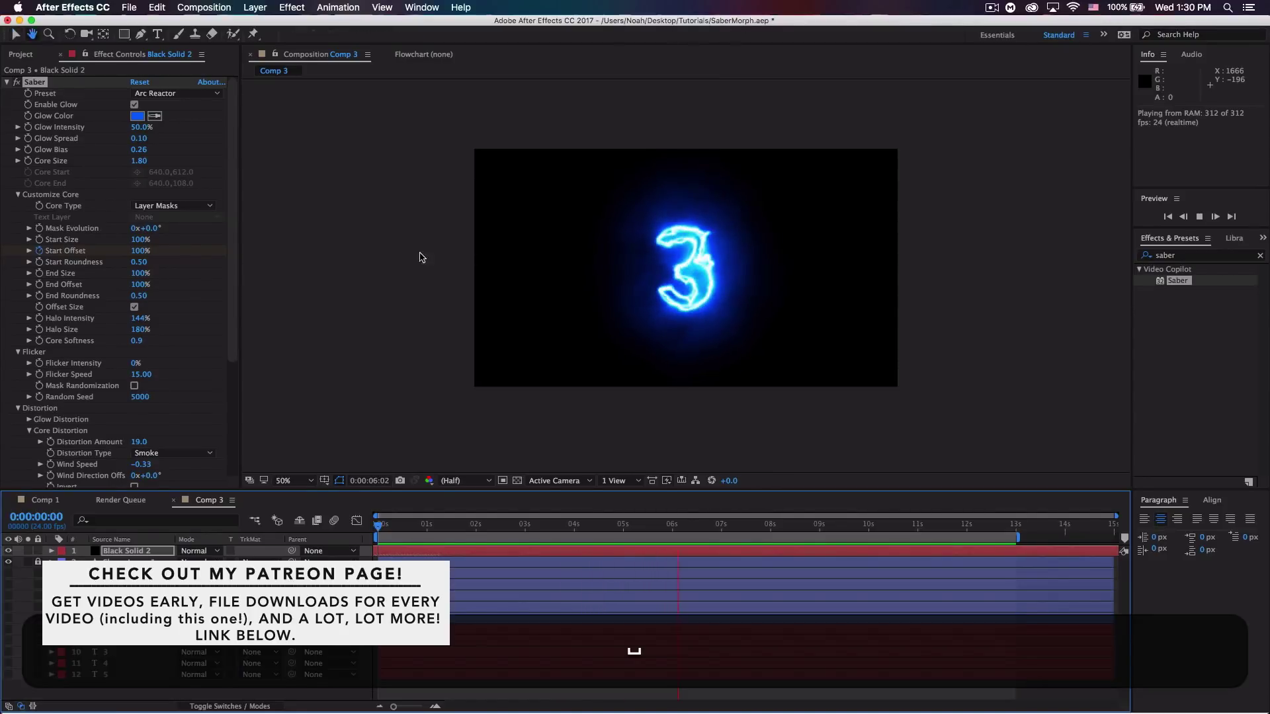
Show Comp 1, scrub to about 4:02, and preview the Saber Twitter-to-Facebook logo morph
click(42, 500)
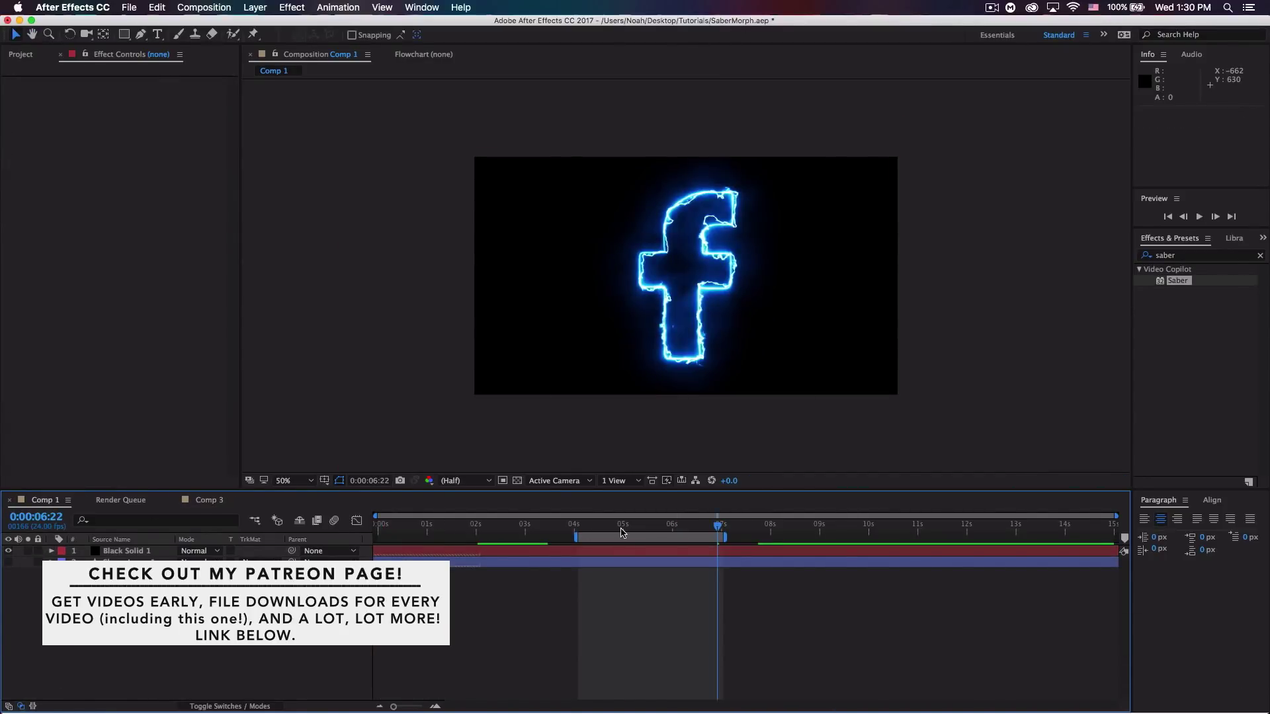
drag(582, 522, 579, 522)
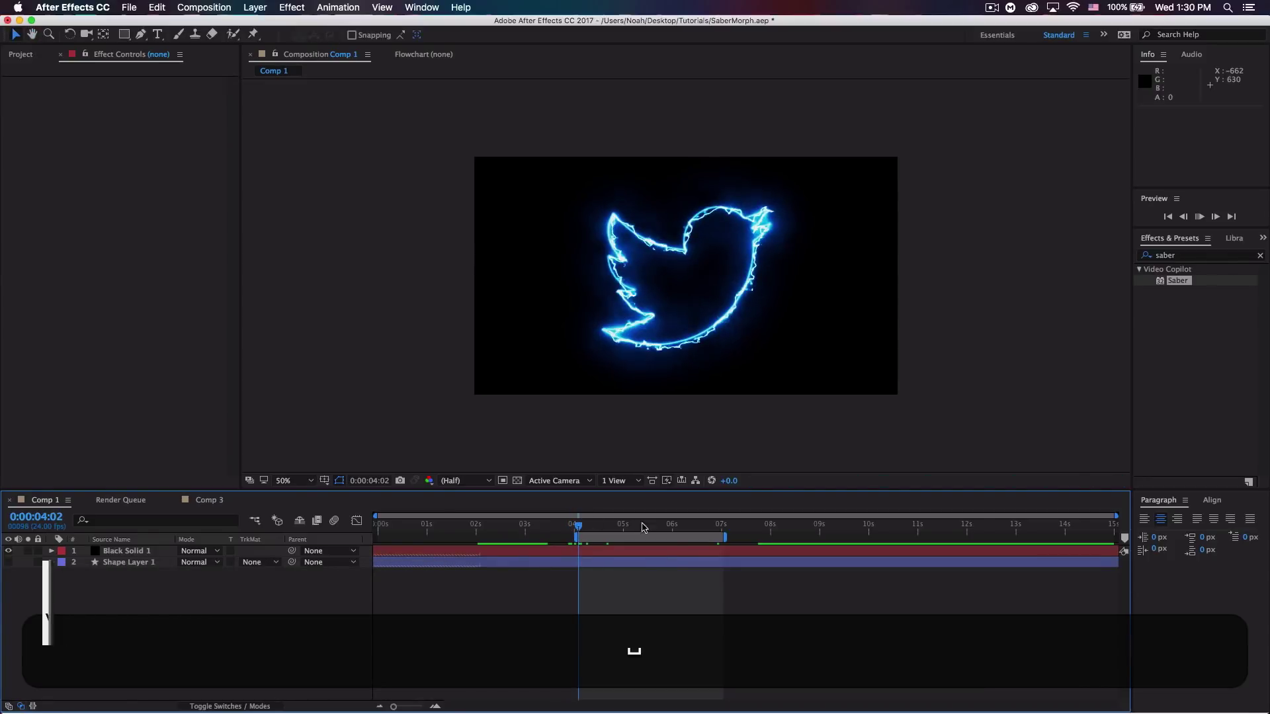
key(space)
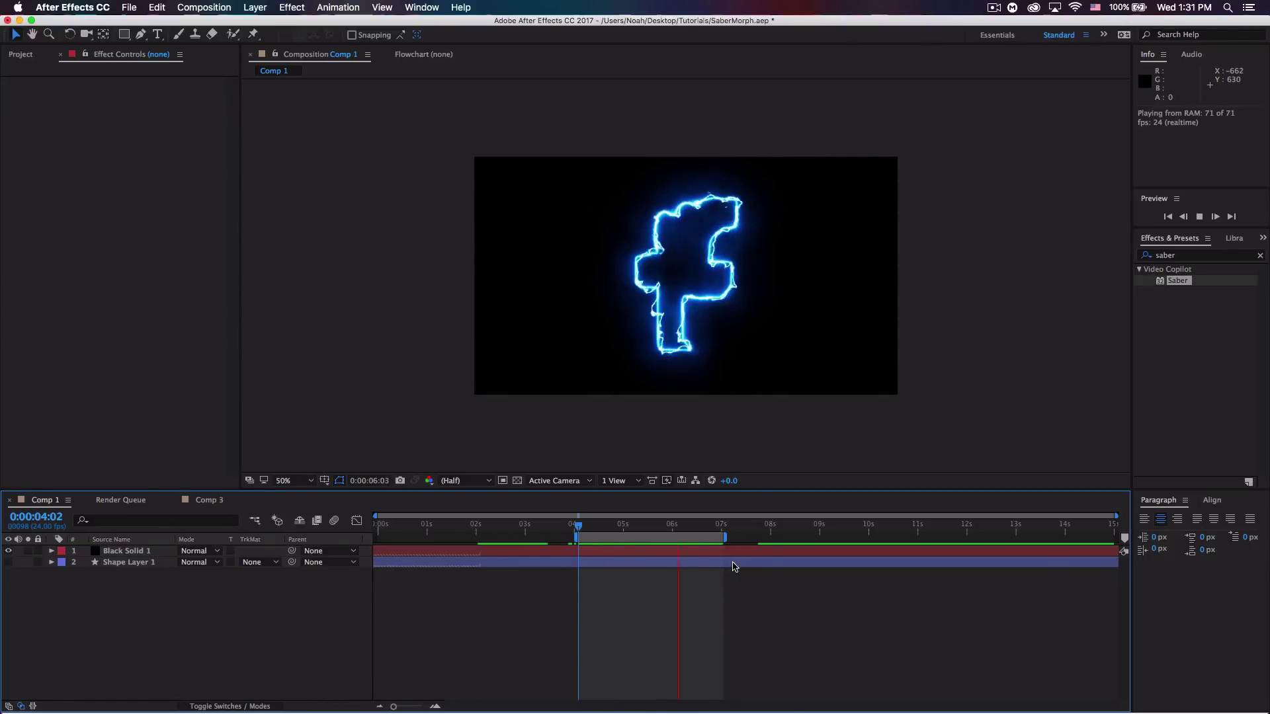
key(space)
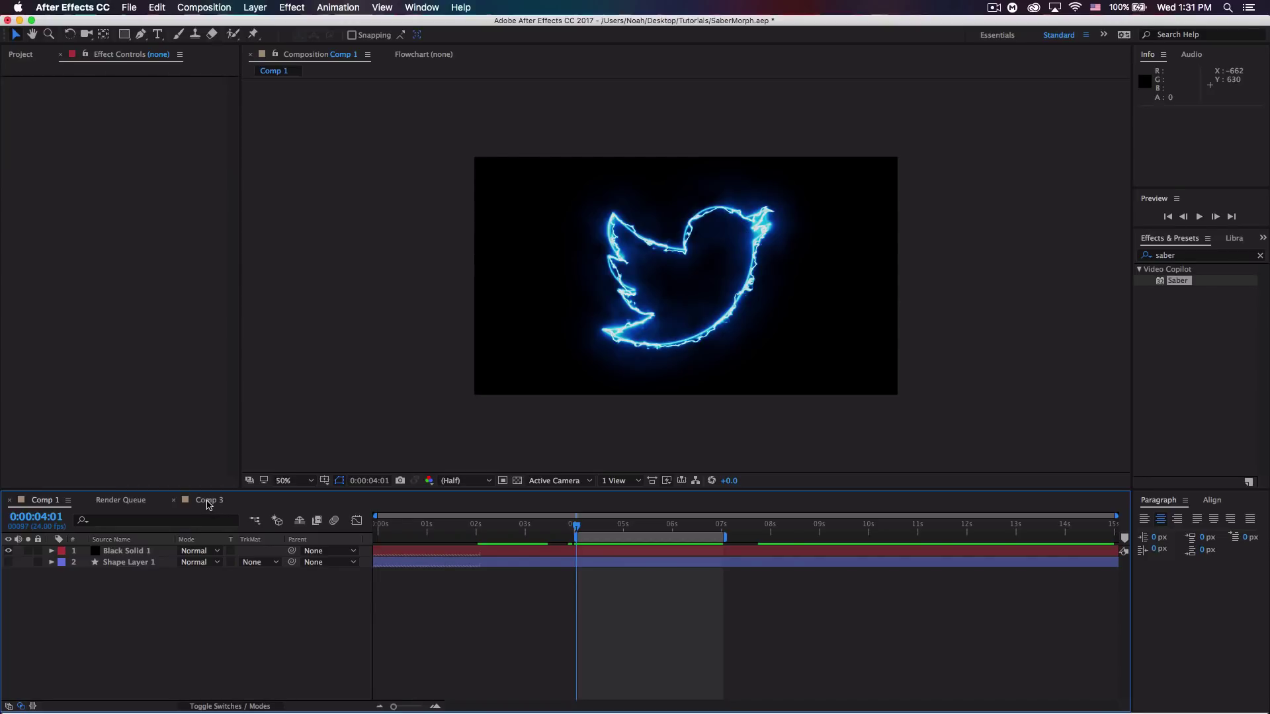
Show Comp 3 and scrub the time ruler to watch the Saber 3 morph into 4
click(209, 502)
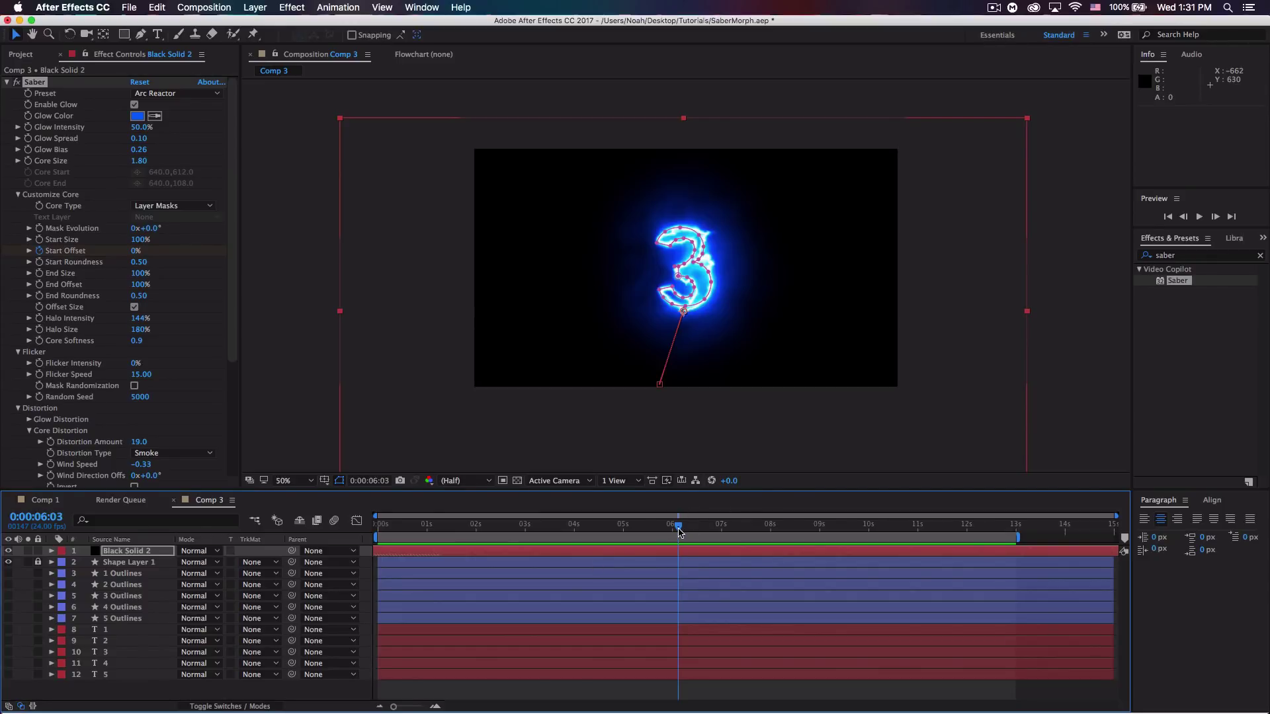
mouse_move(677, 527)
mouse_down()
mouse_move(419, 525)
mouse_move(660, 515)
mouse_up()
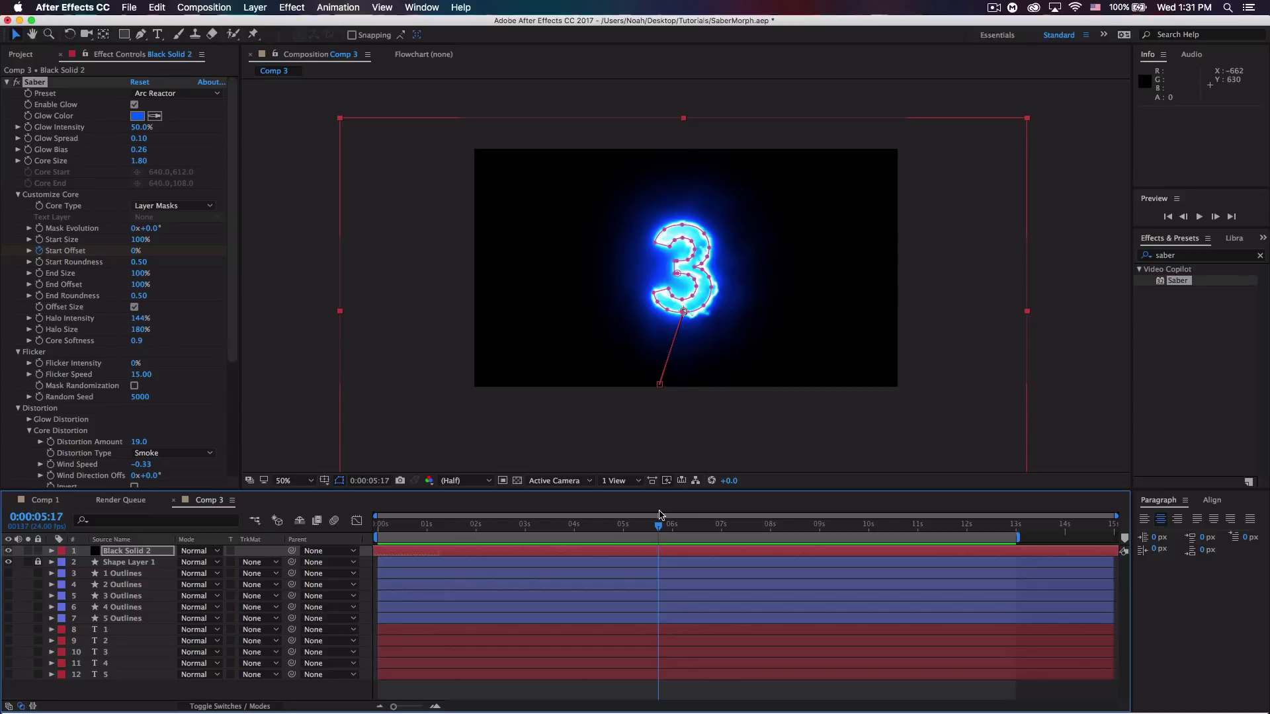
click(655, 526)
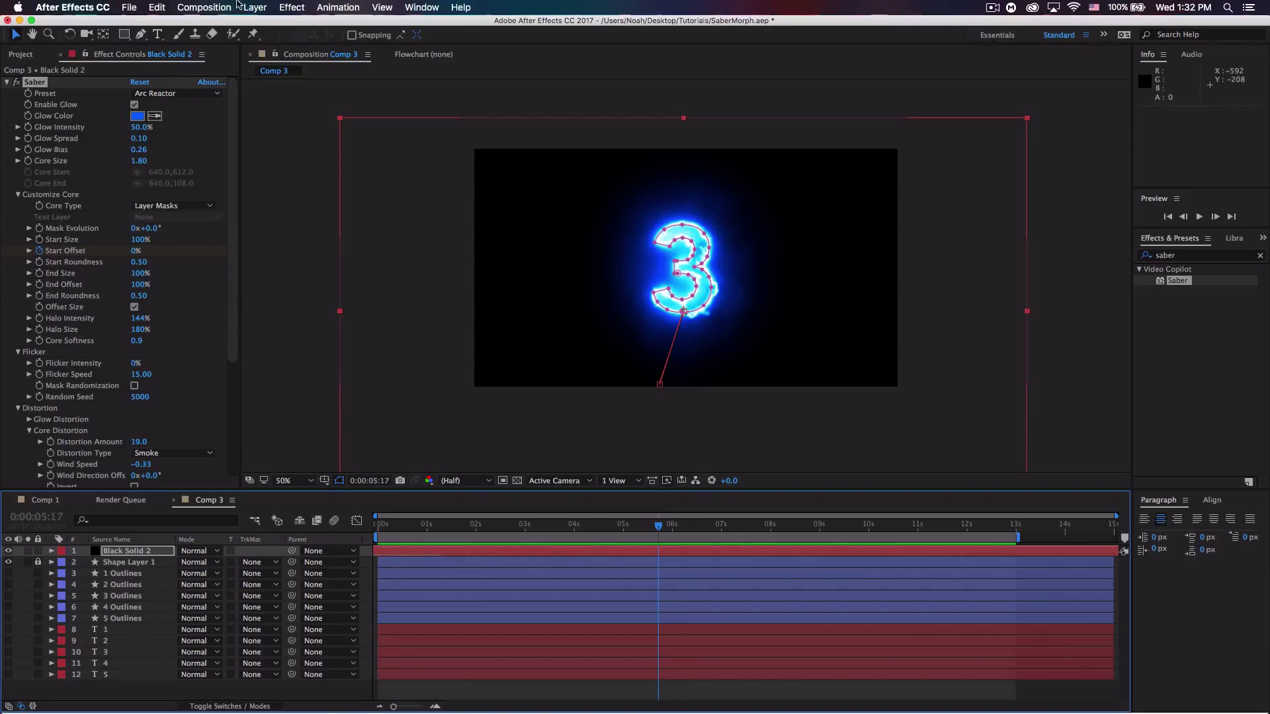
Create a new composition named 'tut', keeping the 1280×720 settings
click(198, 7)
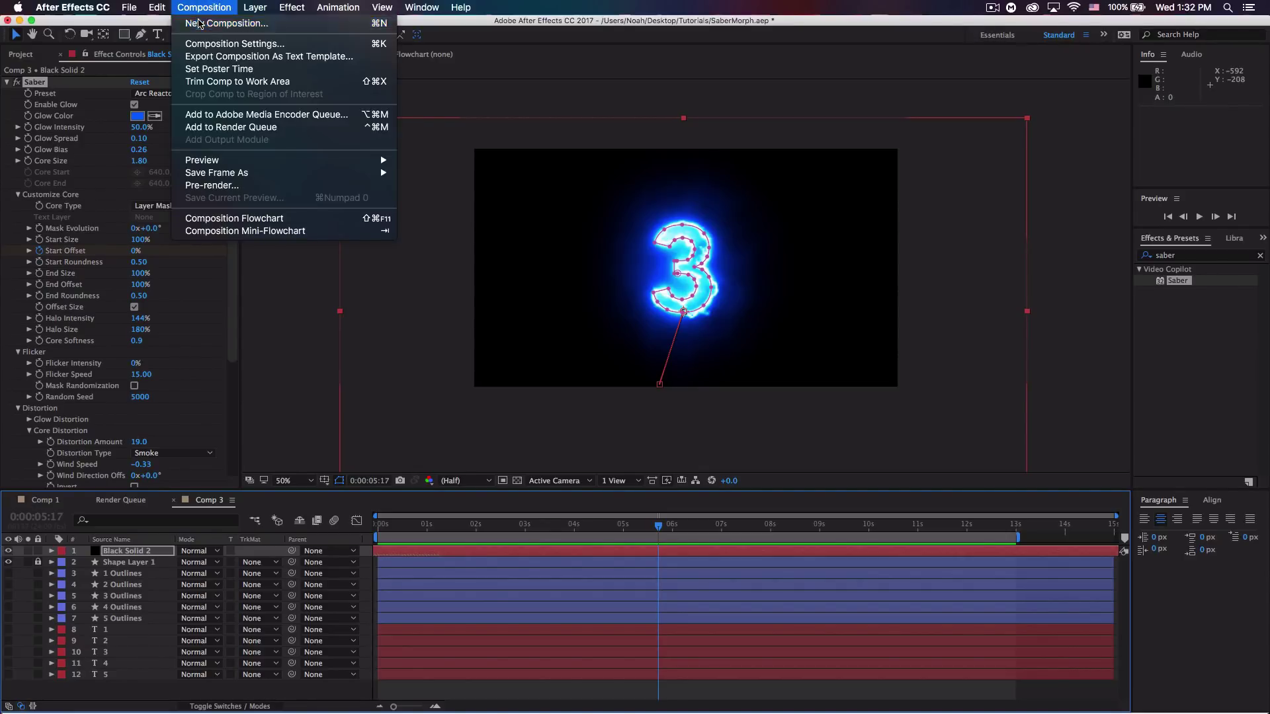
click(212, 42)
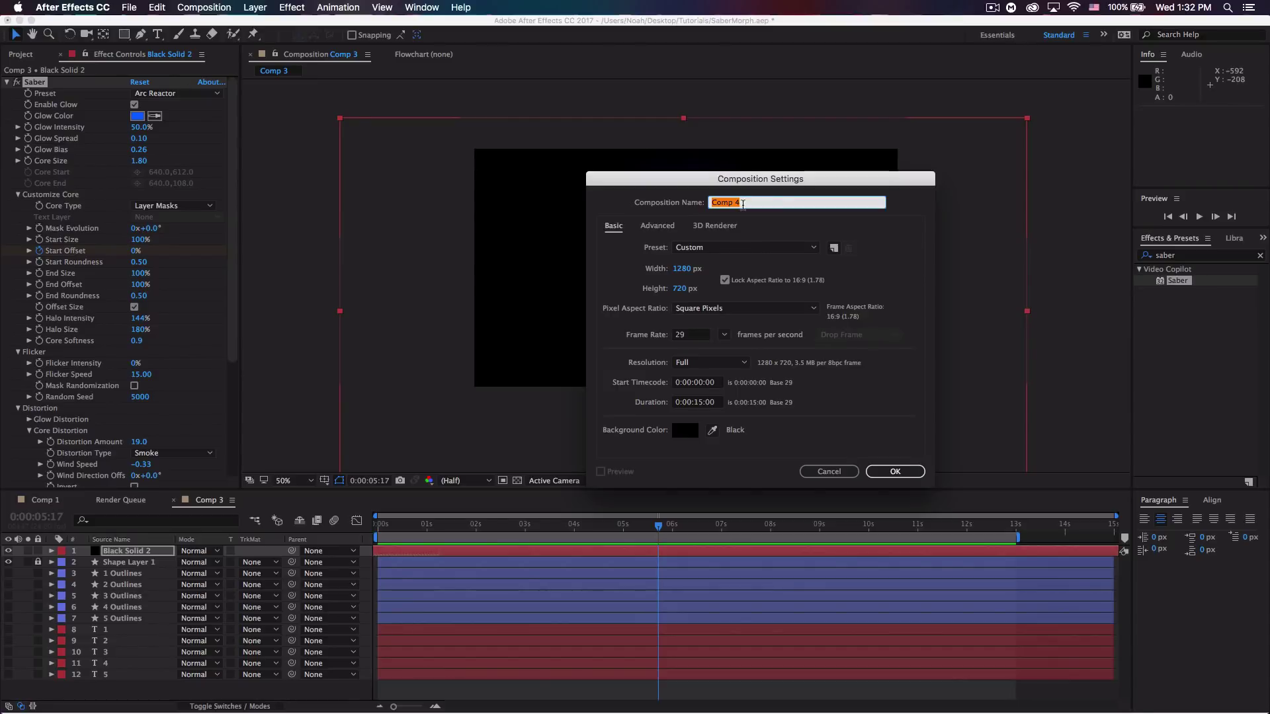
text(tut)
click(892, 475)
click(893, 472)
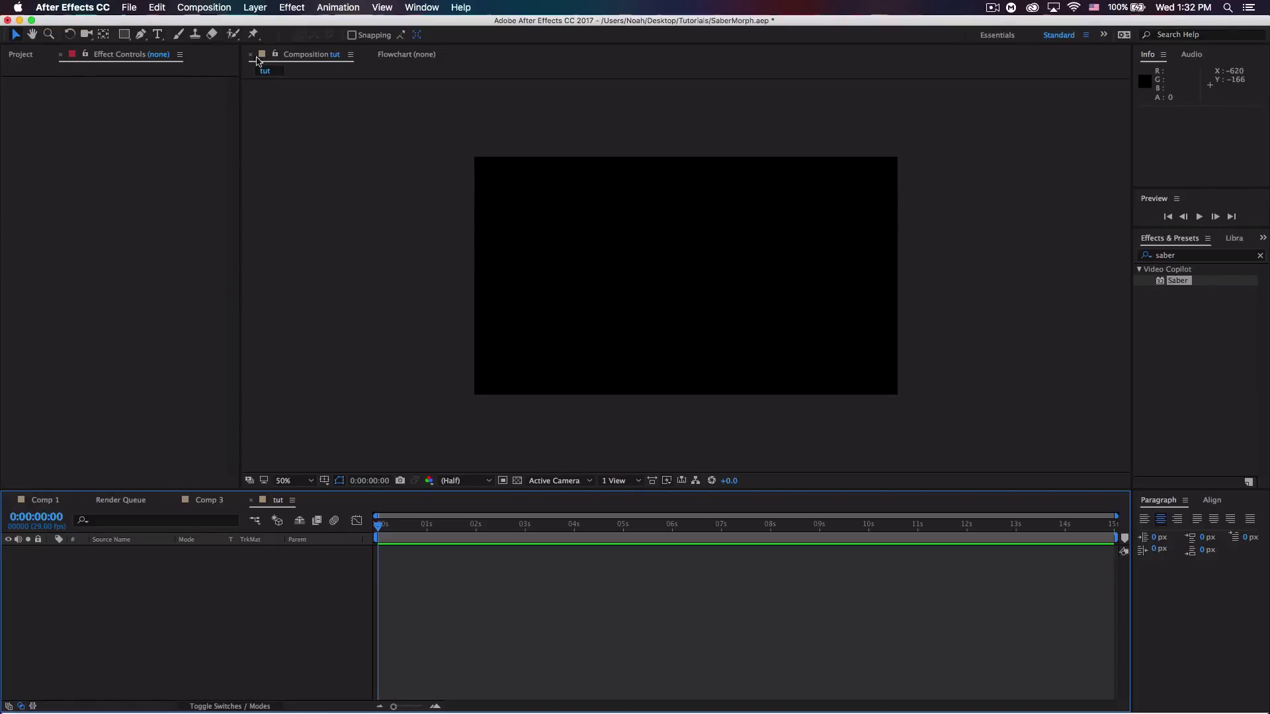
Add a new text layer reading '5' in the tut composition
click(256, 7)
mouse_move(320, 25)
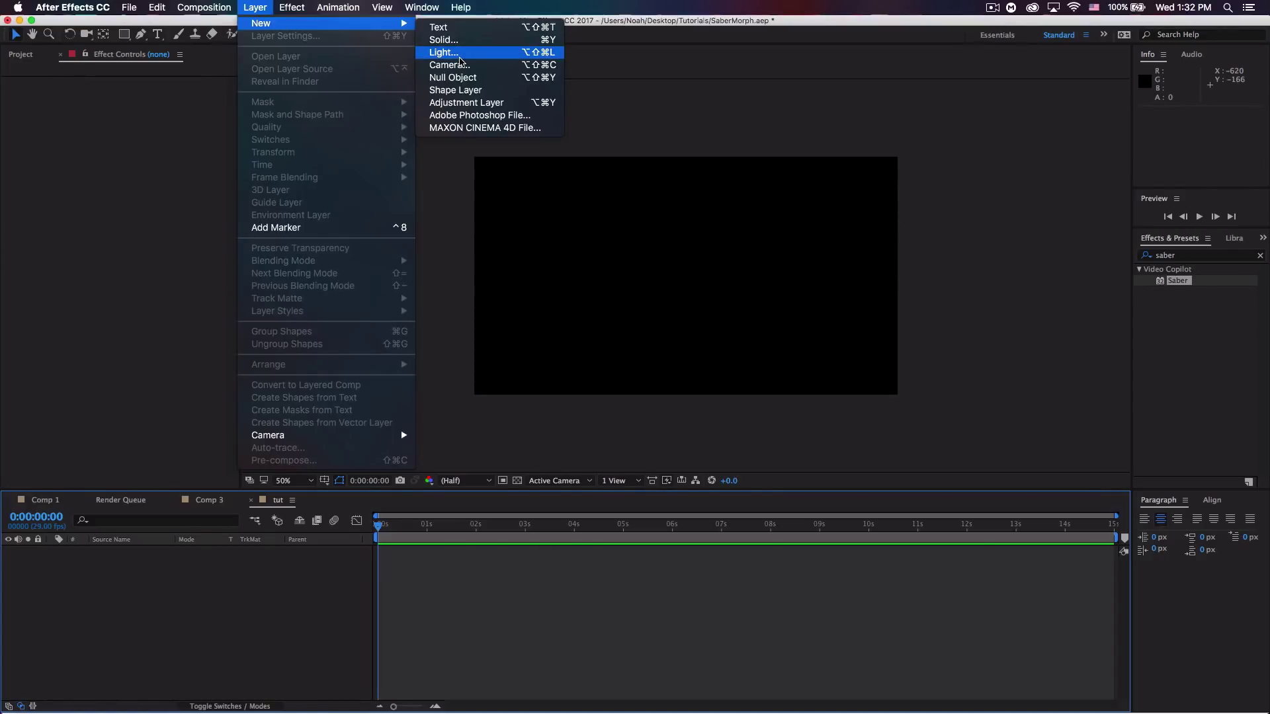
click(441, 31)
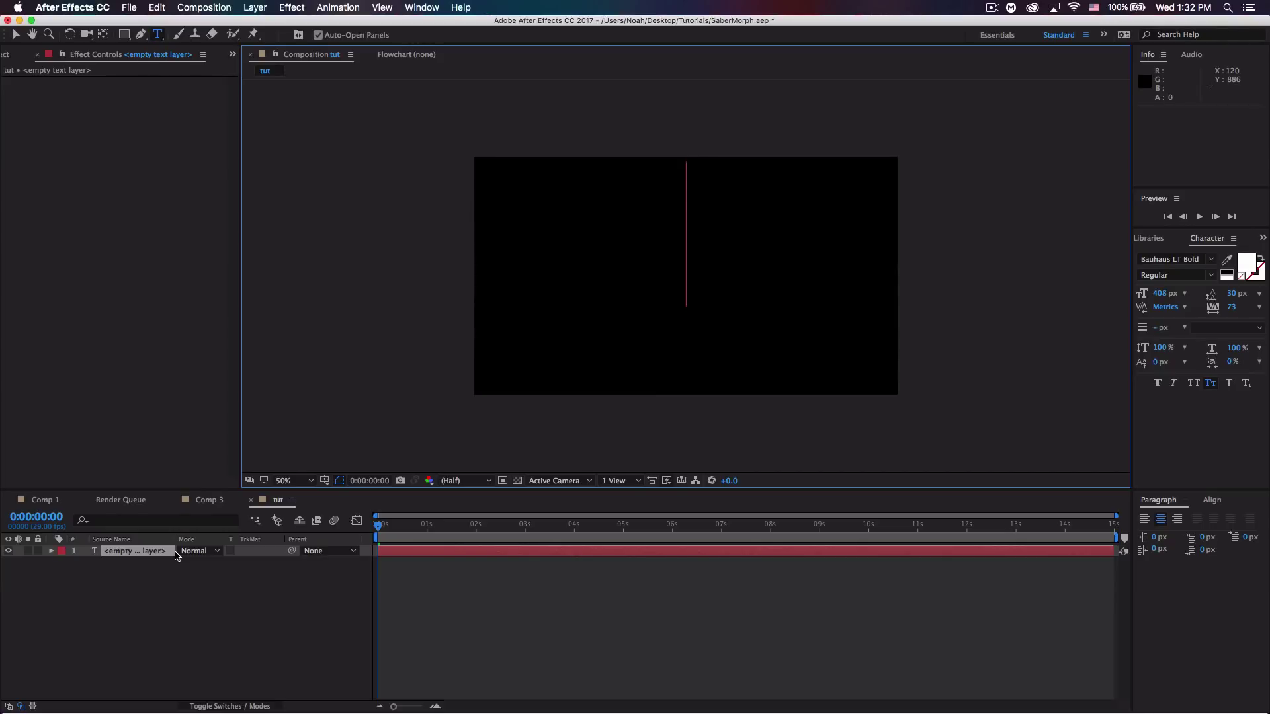
text(5)
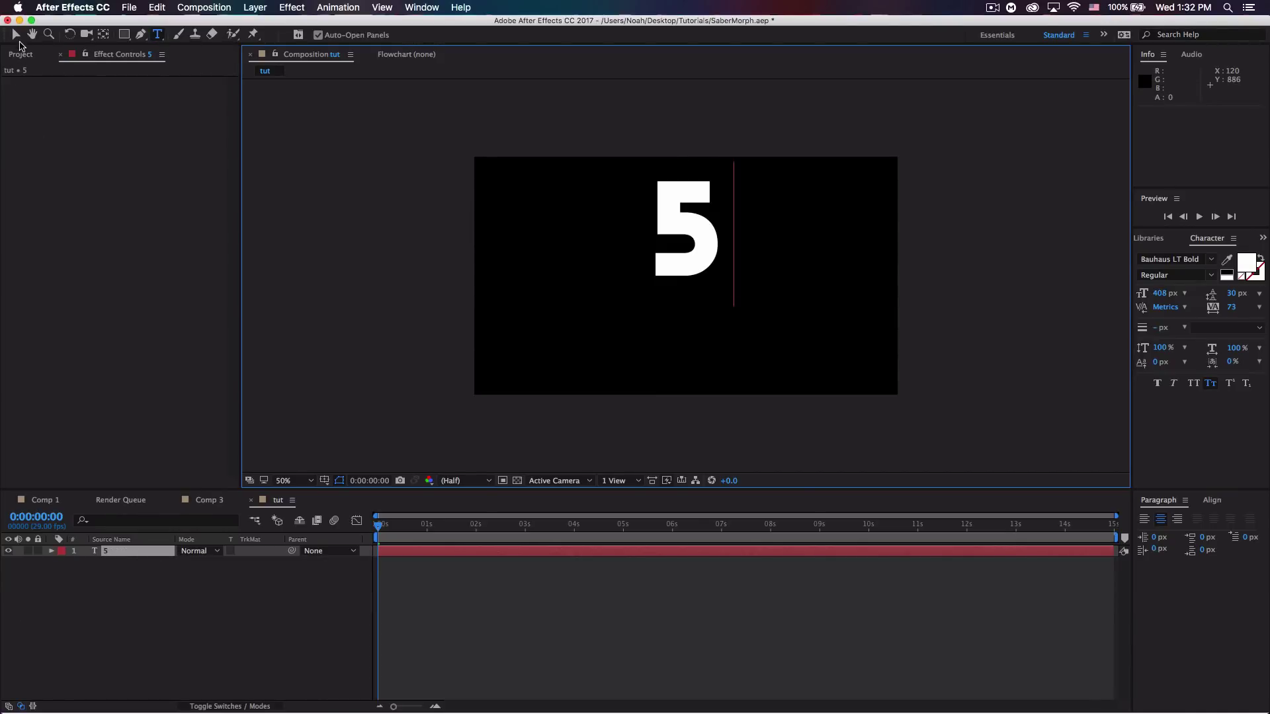
click(16, 34)
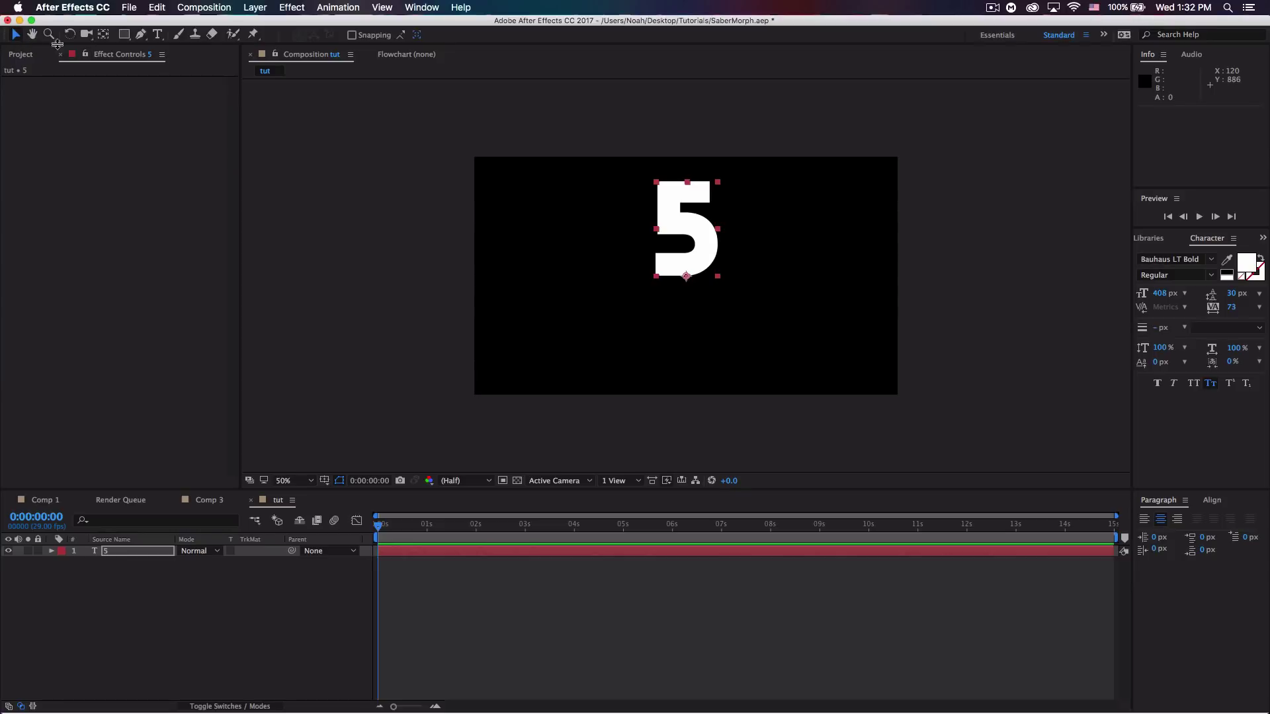
Centre the 5 text layer horizontally and vertically with the Align panel
click(110, 554)
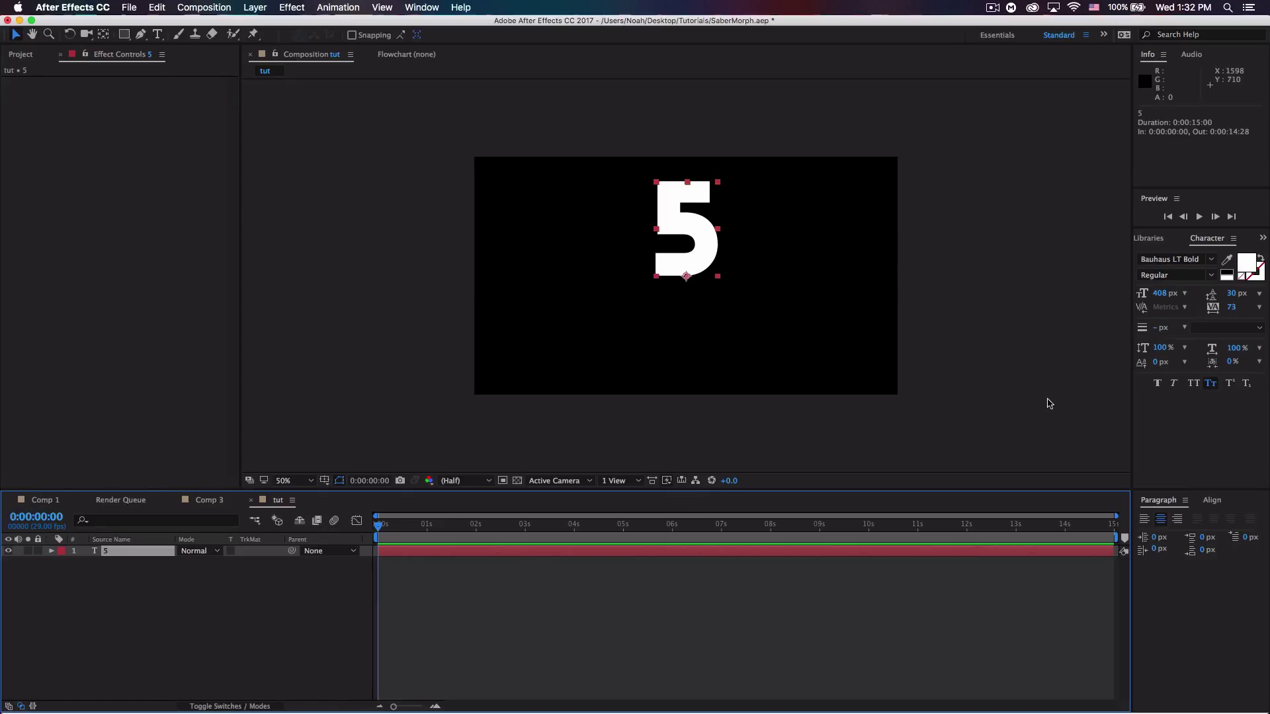
click(1214, 502)
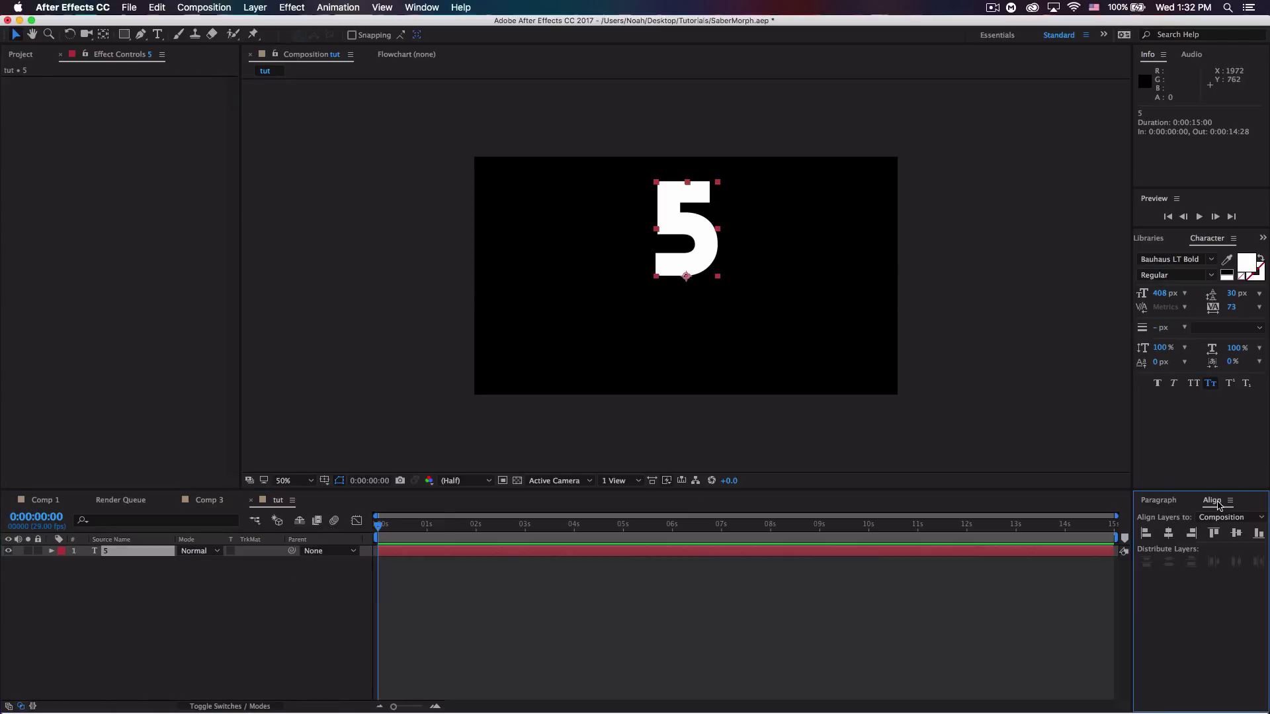
click(1170, 537)
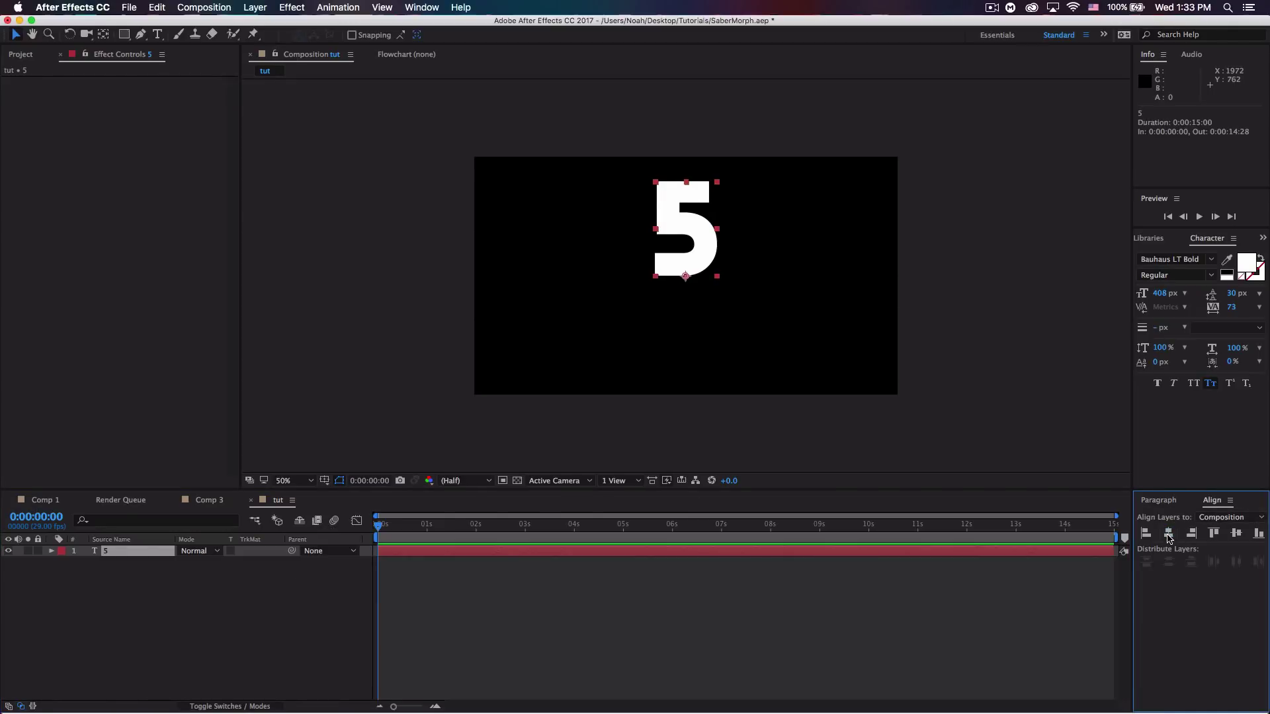
click(1237, 534)
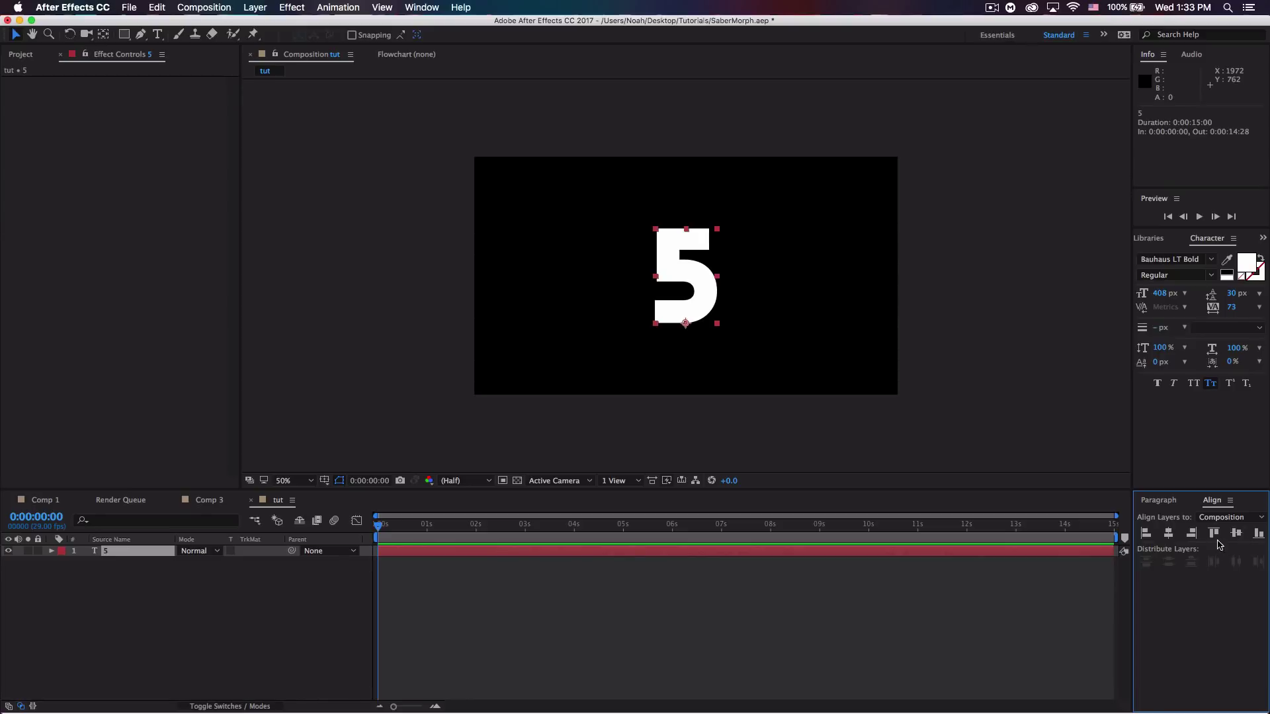
Move the 5's anchor point straight up to the digit's centre with the Pan Behind tool
click(420, 8)
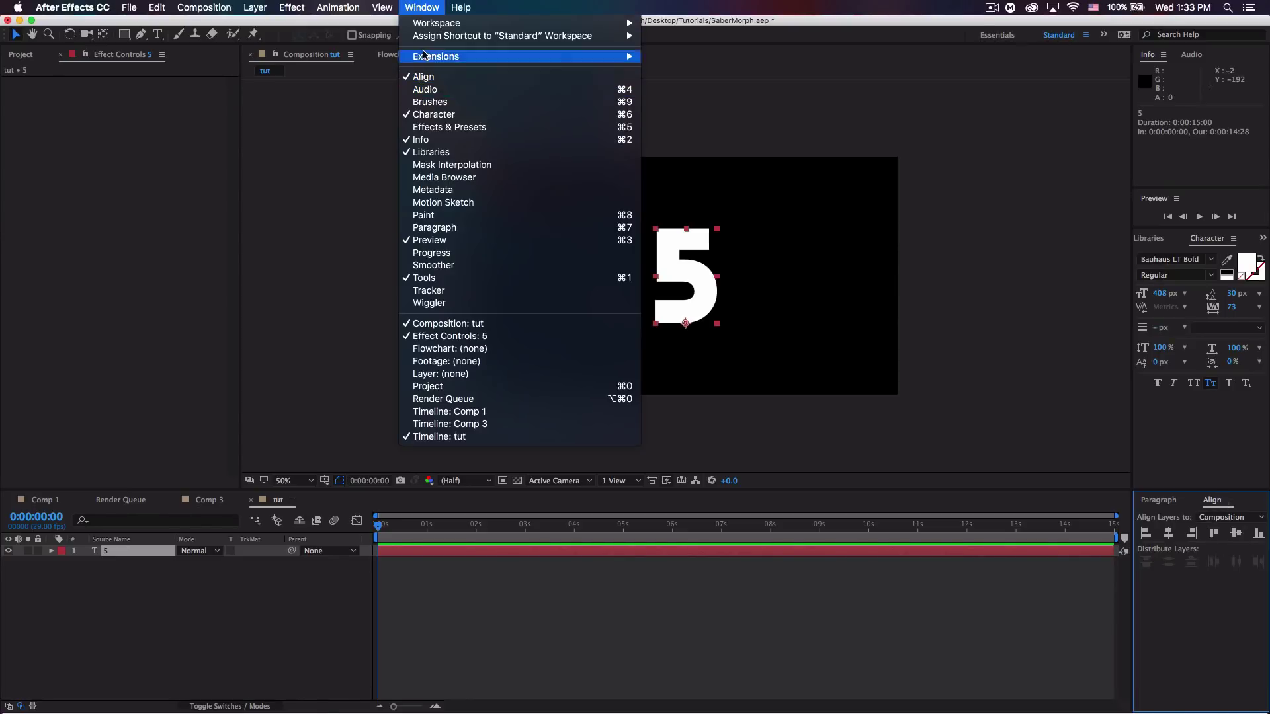
click(414, 7)
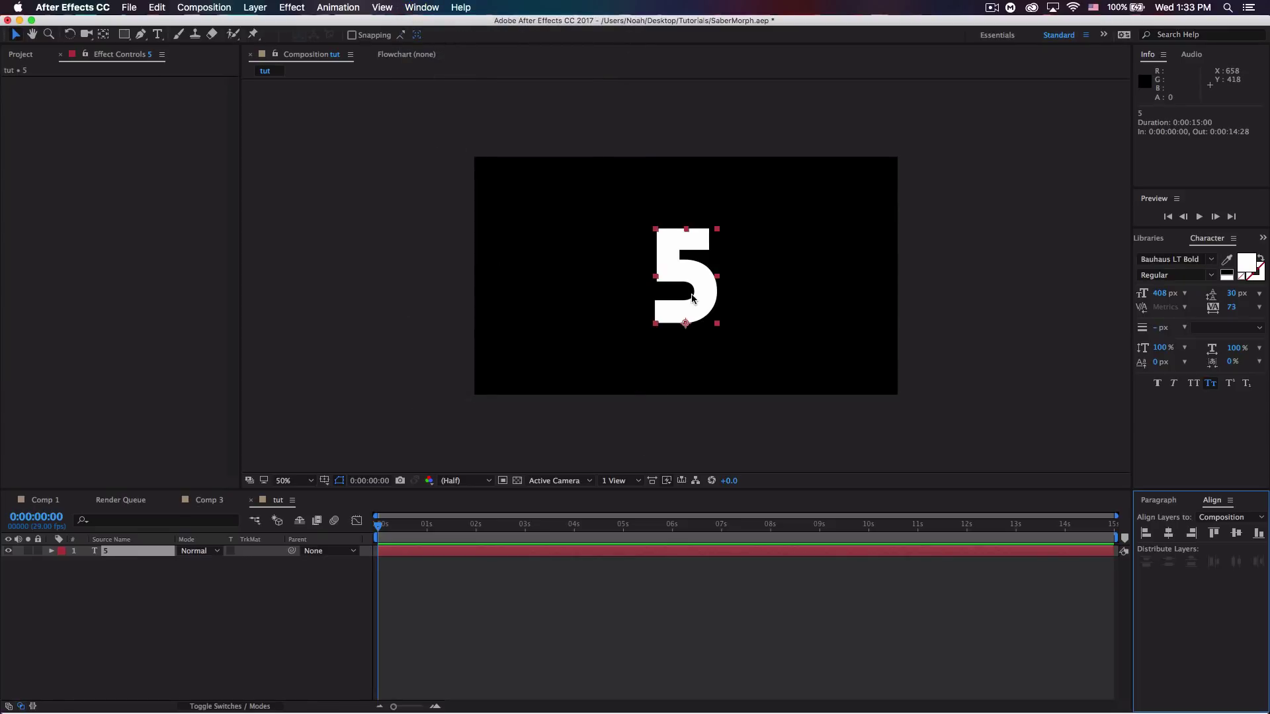
click(103, 35)
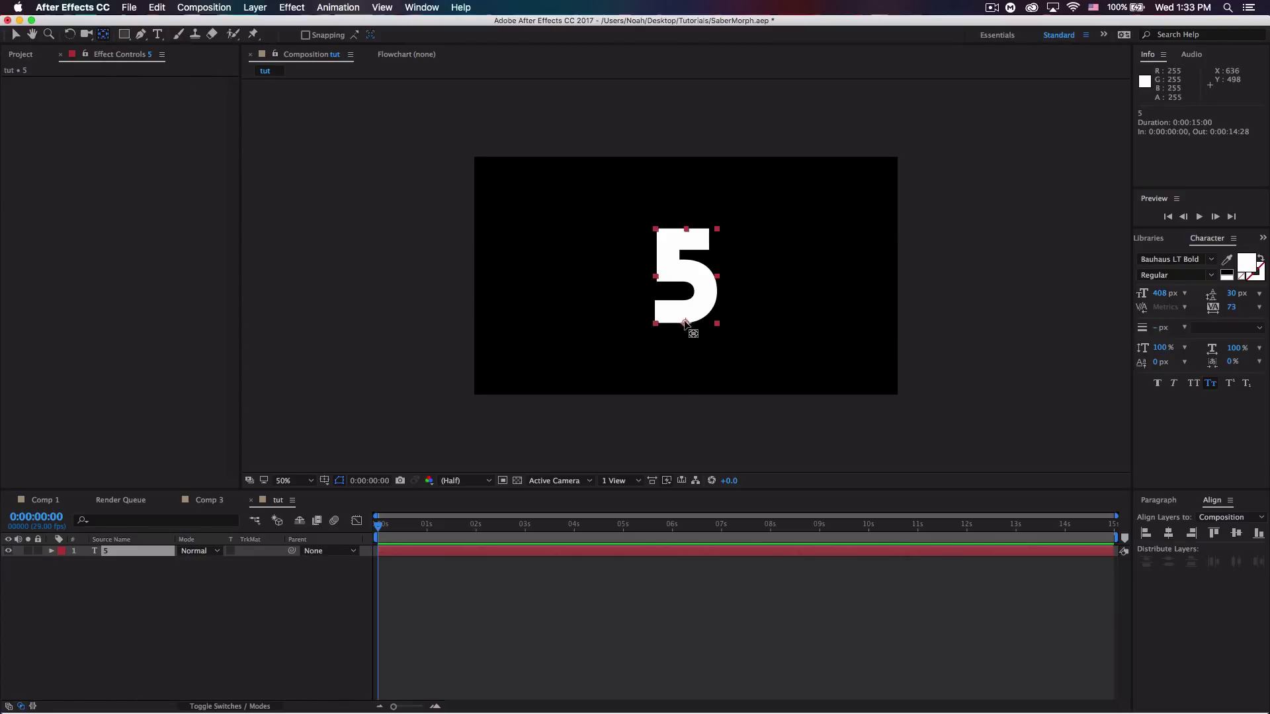
drag(685, 323, 685, 276)
key(shift)
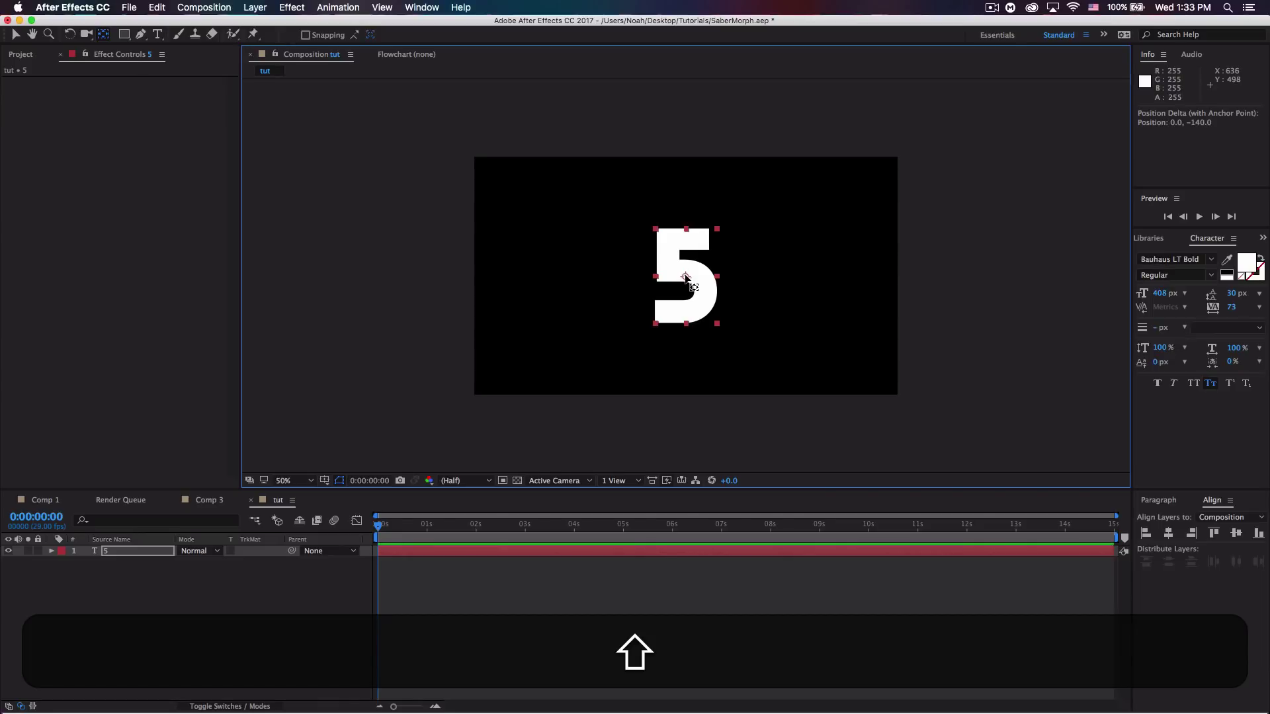
key(v)
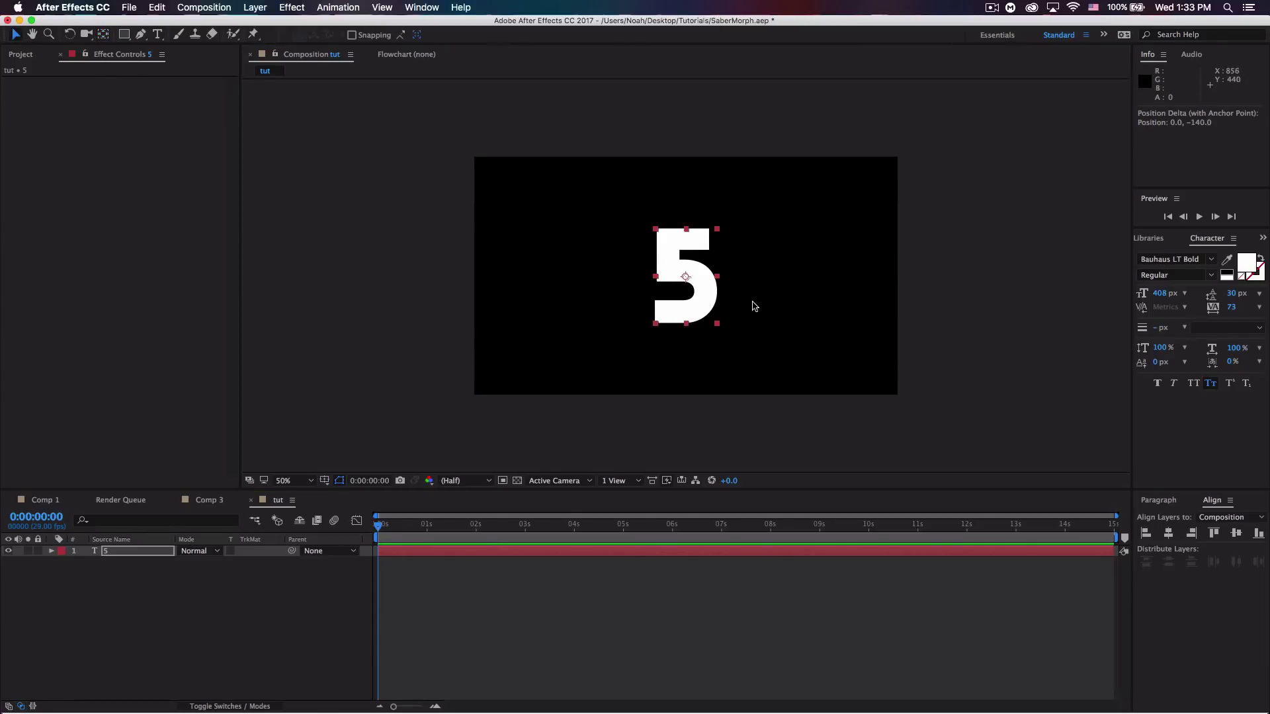
click(1142, 258)
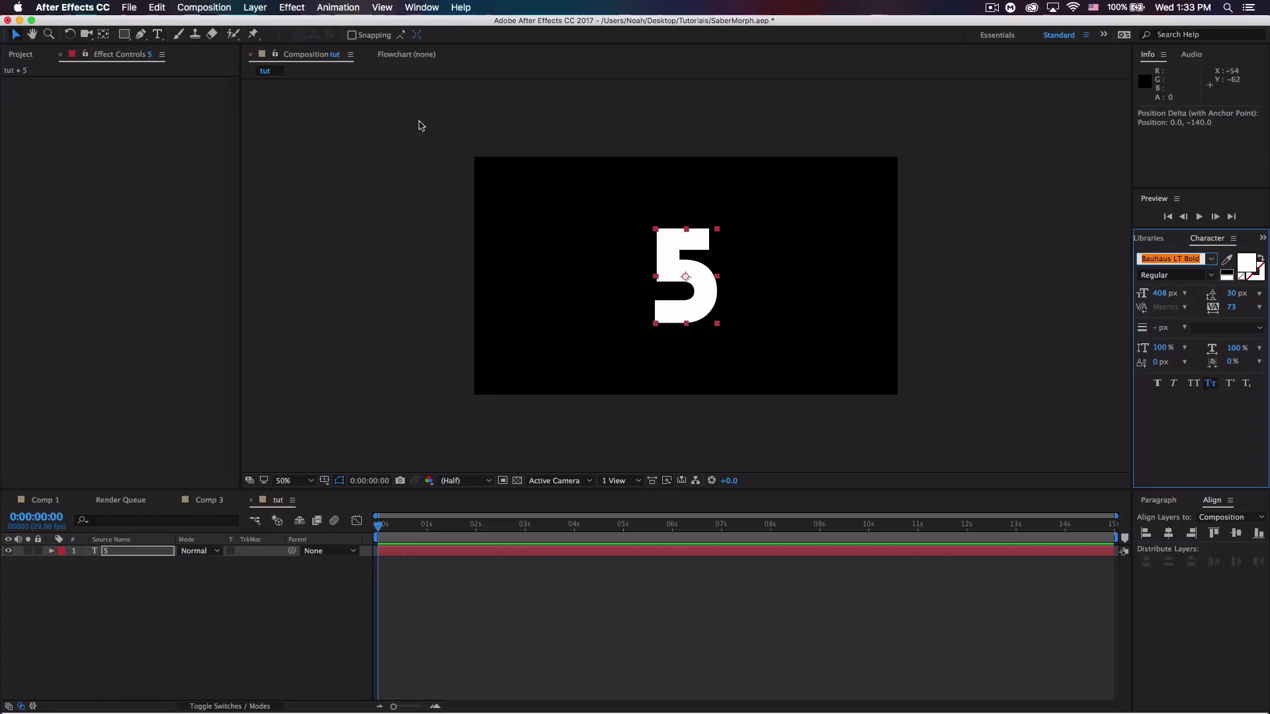
click(16, 33)
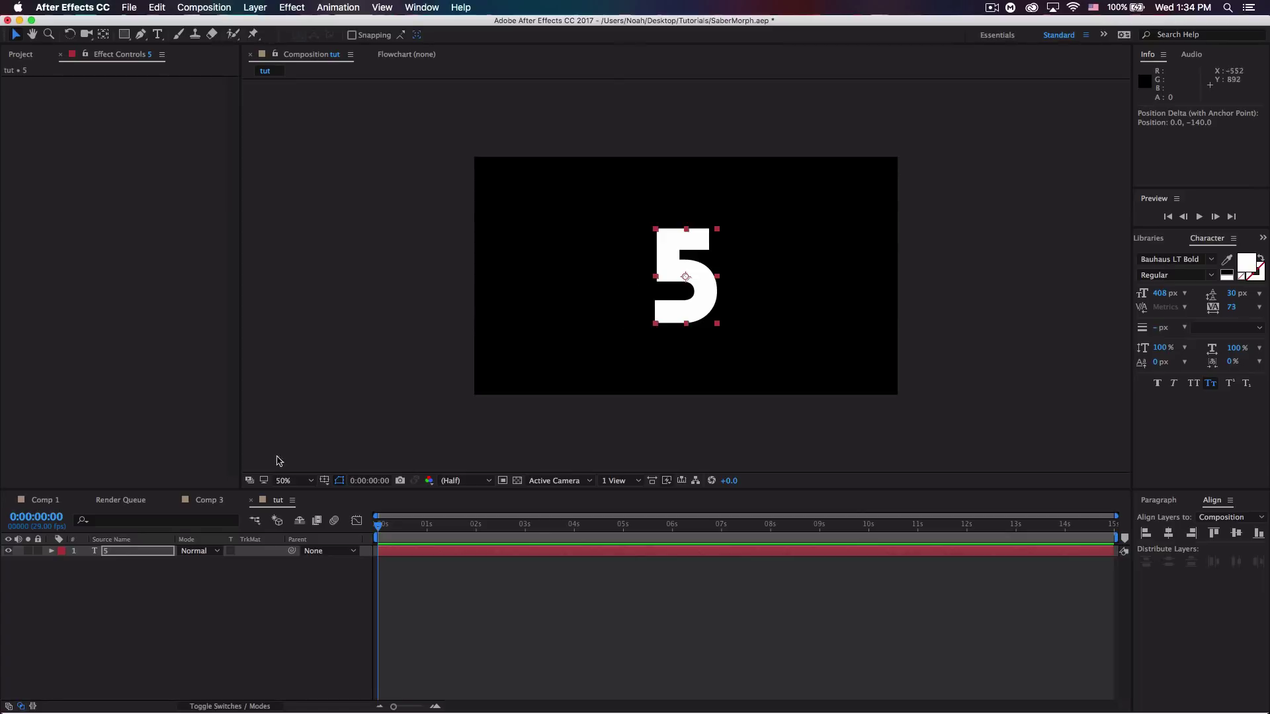
Copy the 5 text layer and paste two more duplicates
click(127, 557)
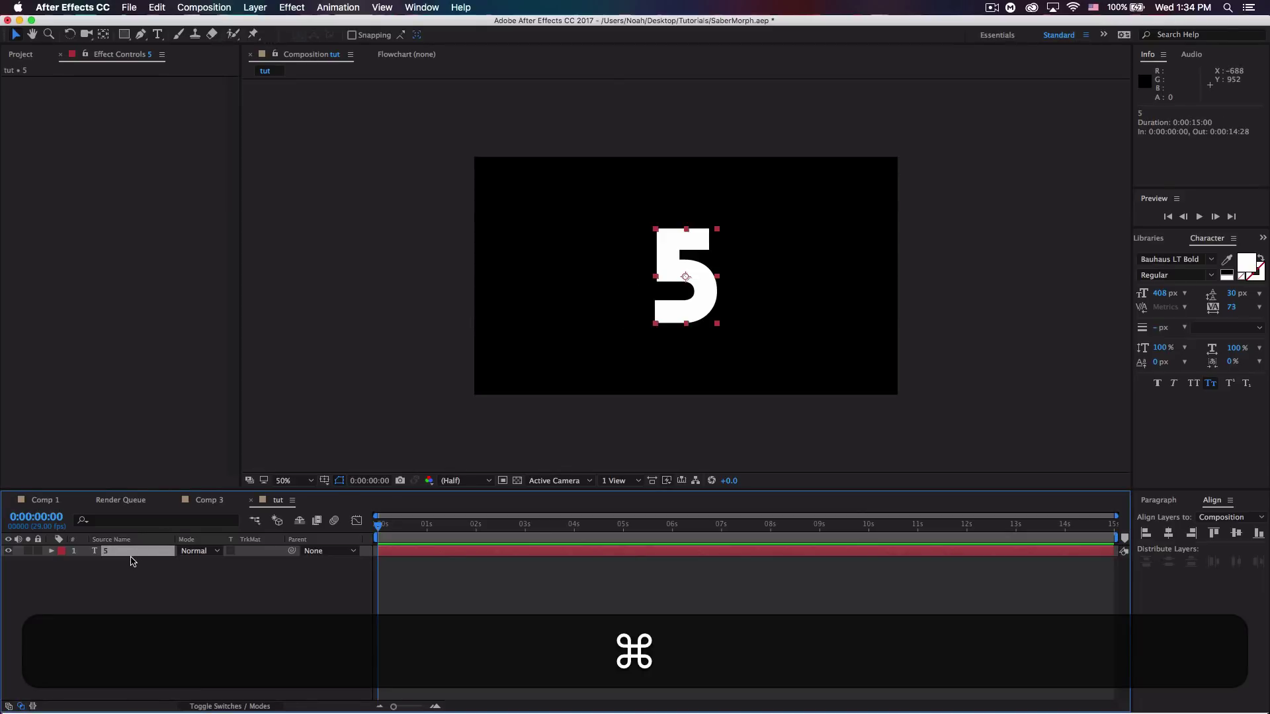
key(super+c)
key(super+v)
key(super+v)
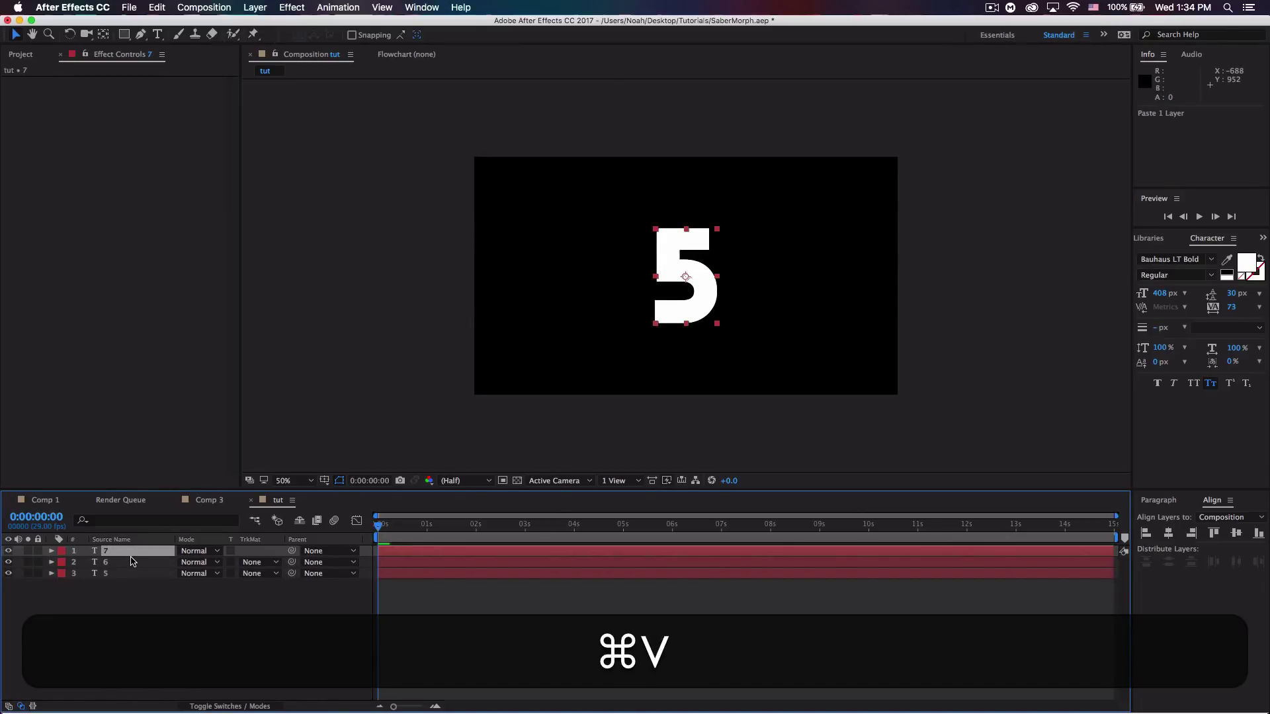
key(super+v)
key(super+v)
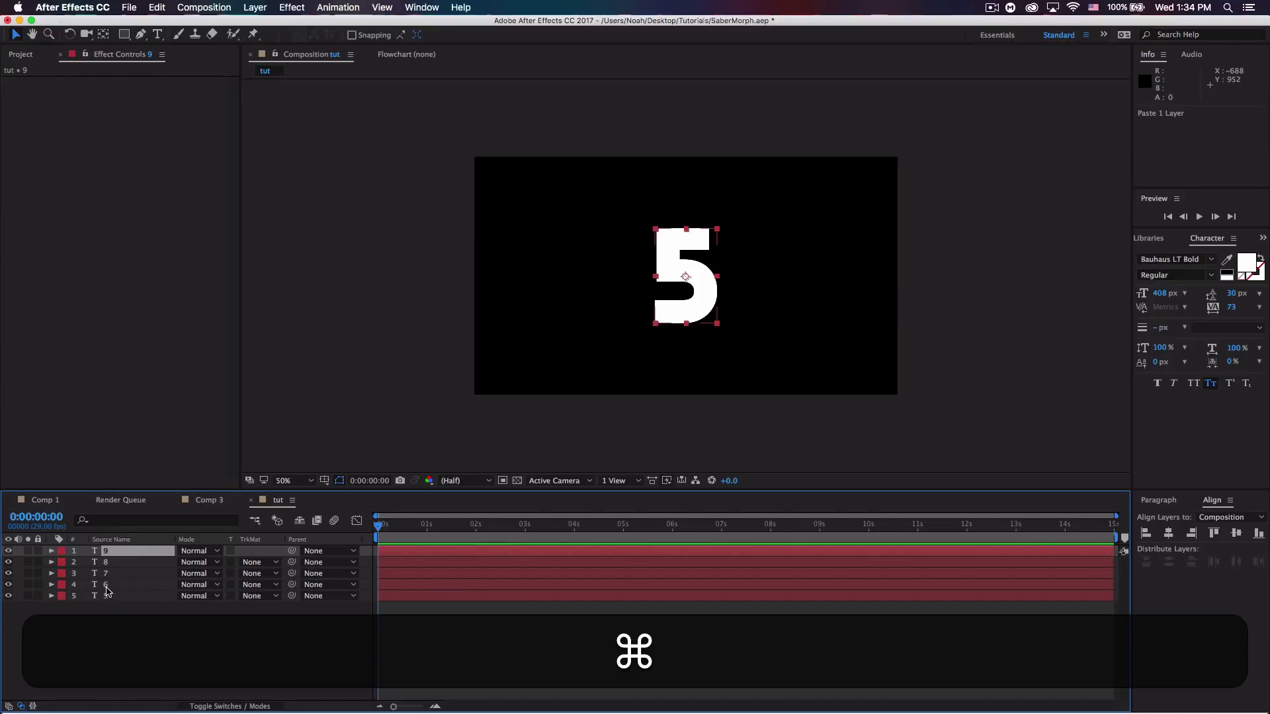
Retype the duplicate layers showing 7 and 8 to read 3 and 2
click(105, 586)
double_click(105, 589)
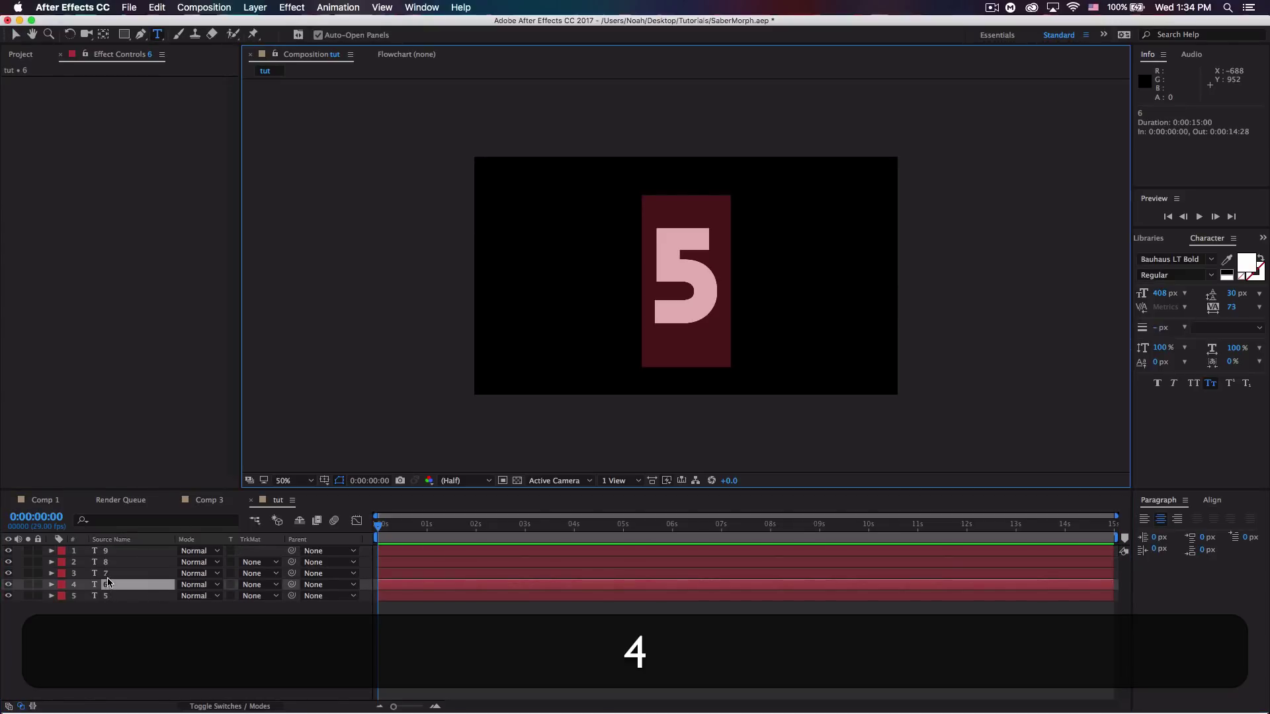
double_click(106, 578)
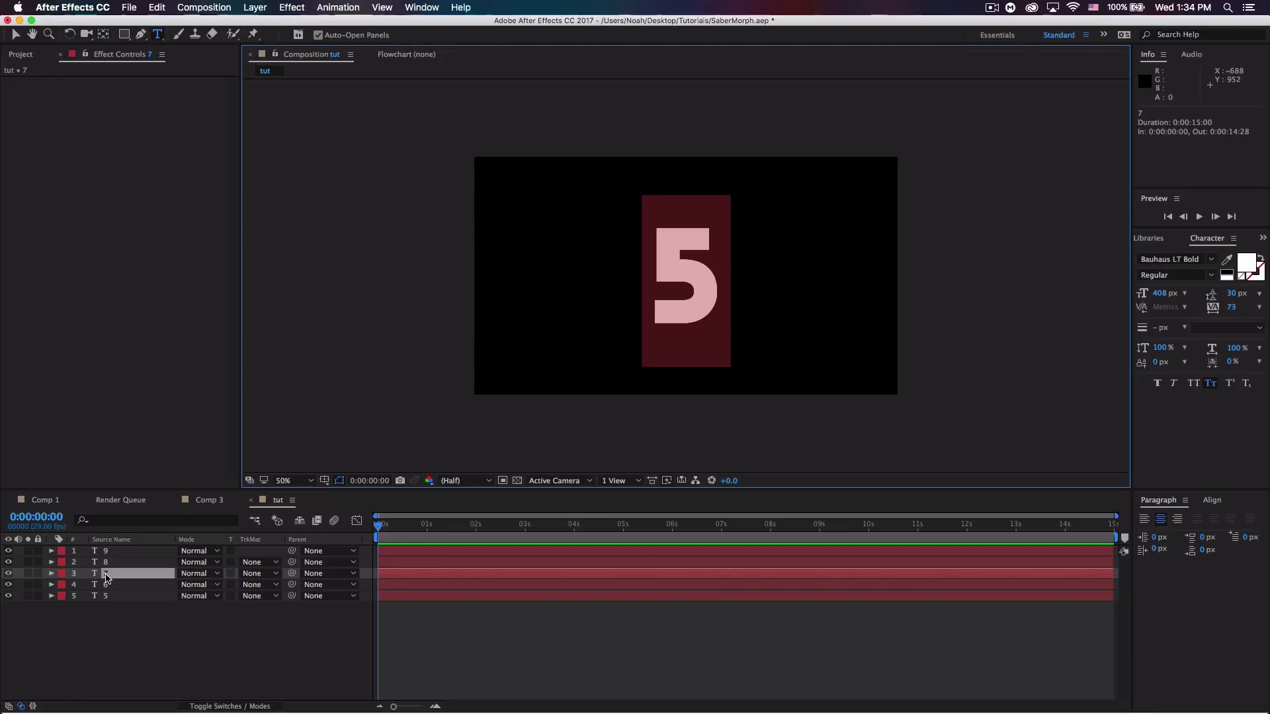
text(3)
double_click(107, 563)
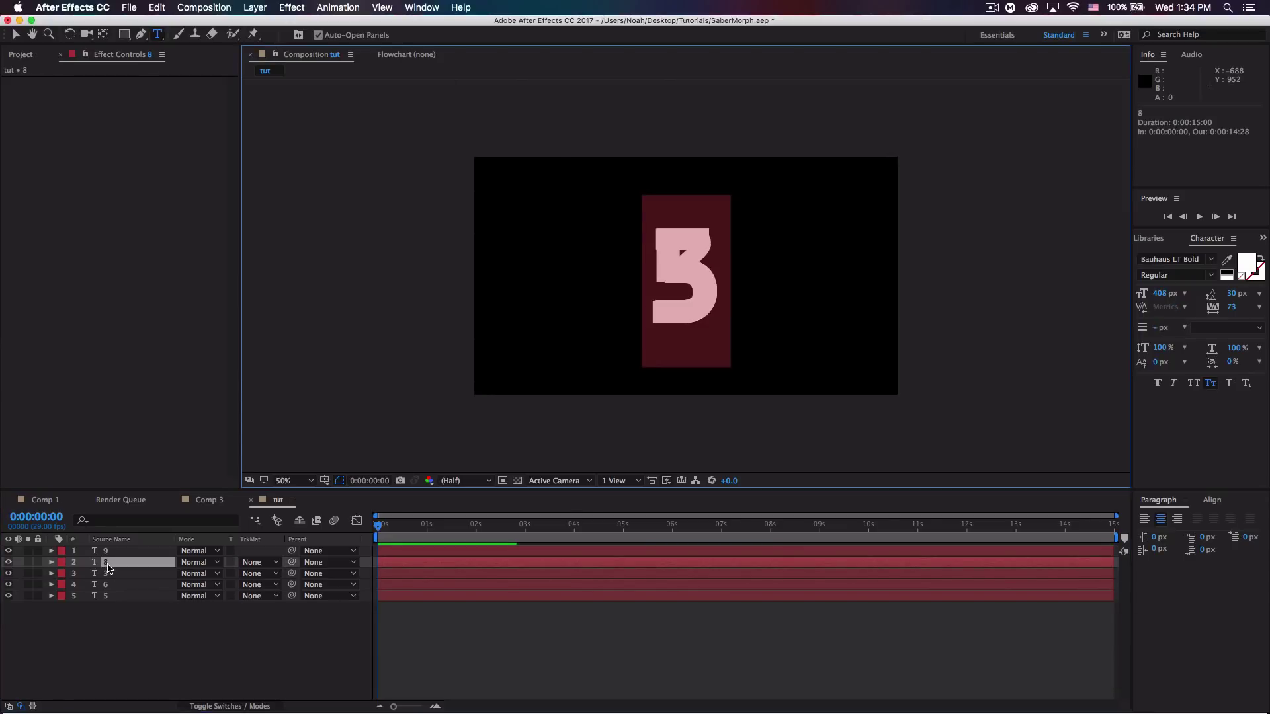
text(2)
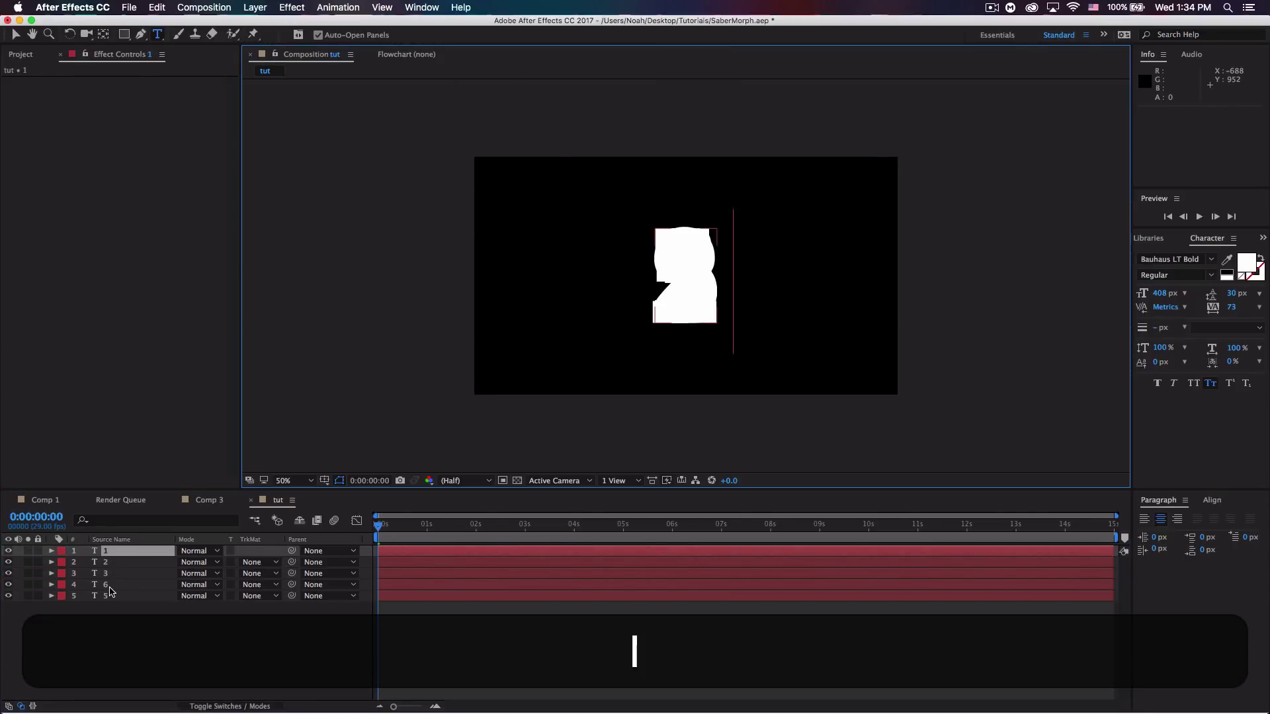
Retype the layer still showing 6 to read 4, then select the 5 layer
click(107, 587)
double_click(107, 586)
text(4)
click(111, 603)
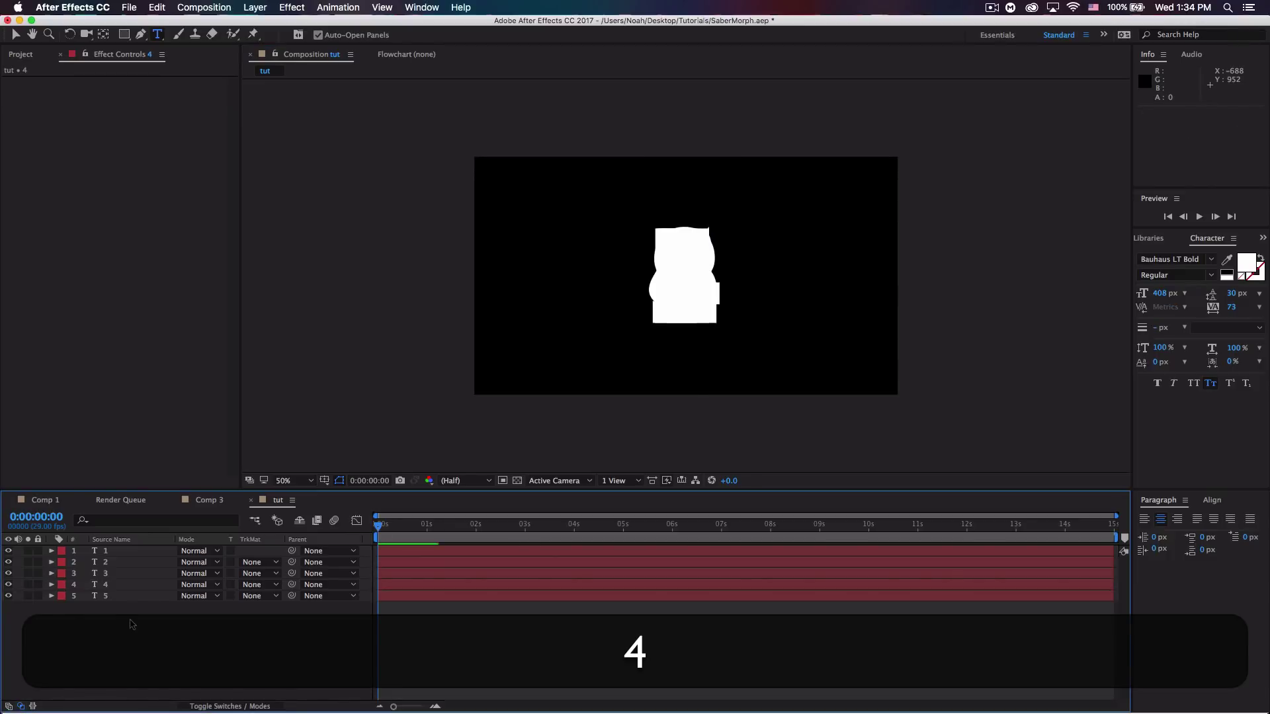
click(108, 553)
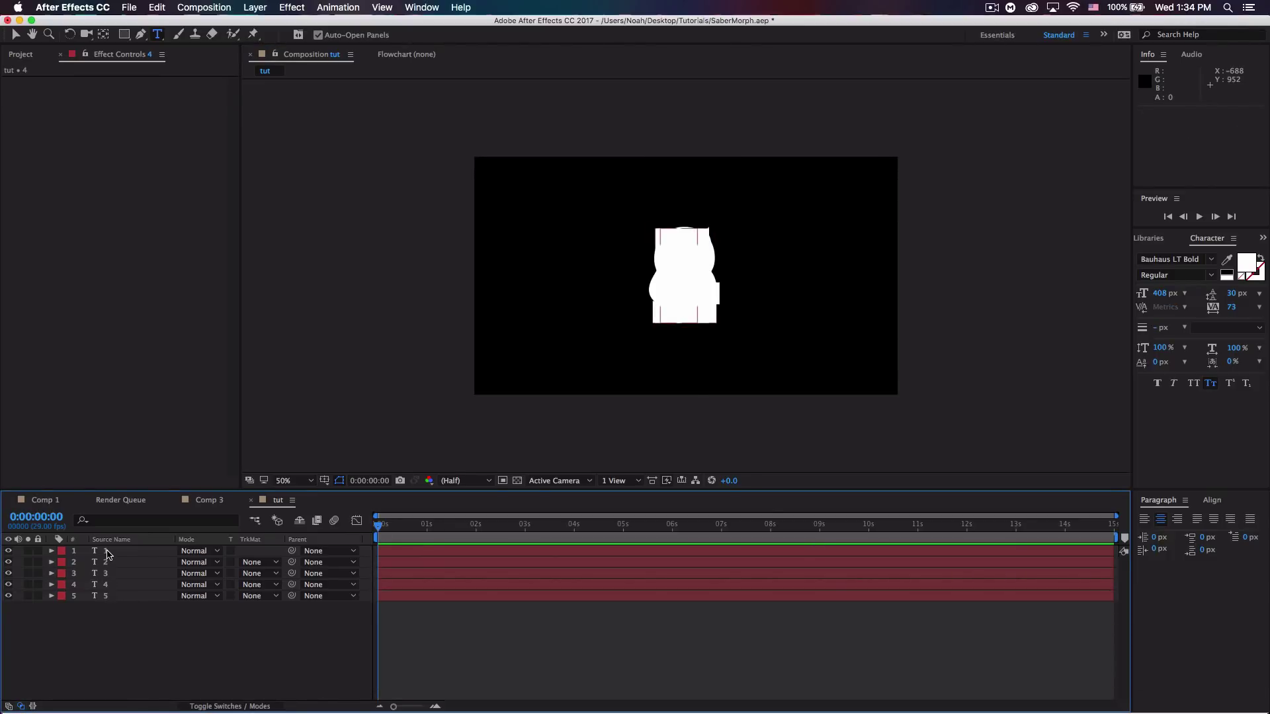
click(112, 605)
right_click(115, 599)
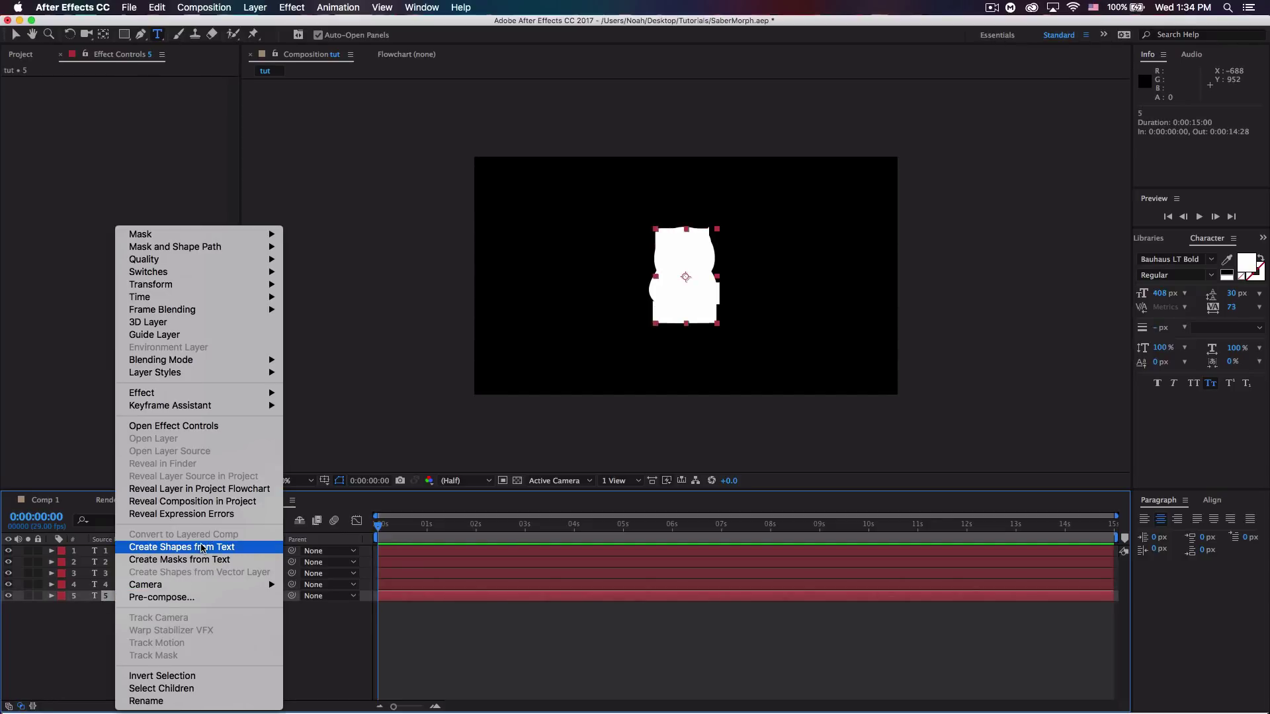
Create shapes from text for the 5, 4, 3, 2 and 1 layers
click(204, 549)
right_click(115, 598)
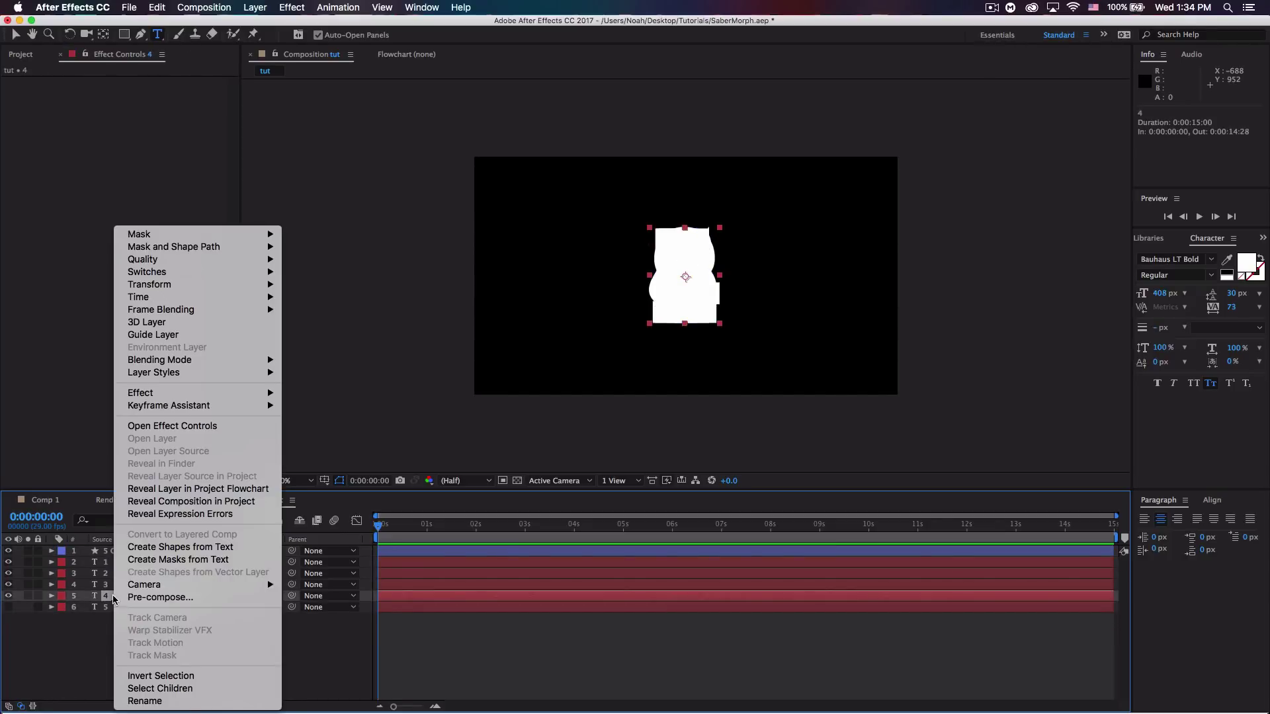
click(142, 550)
right_click(112, 598)
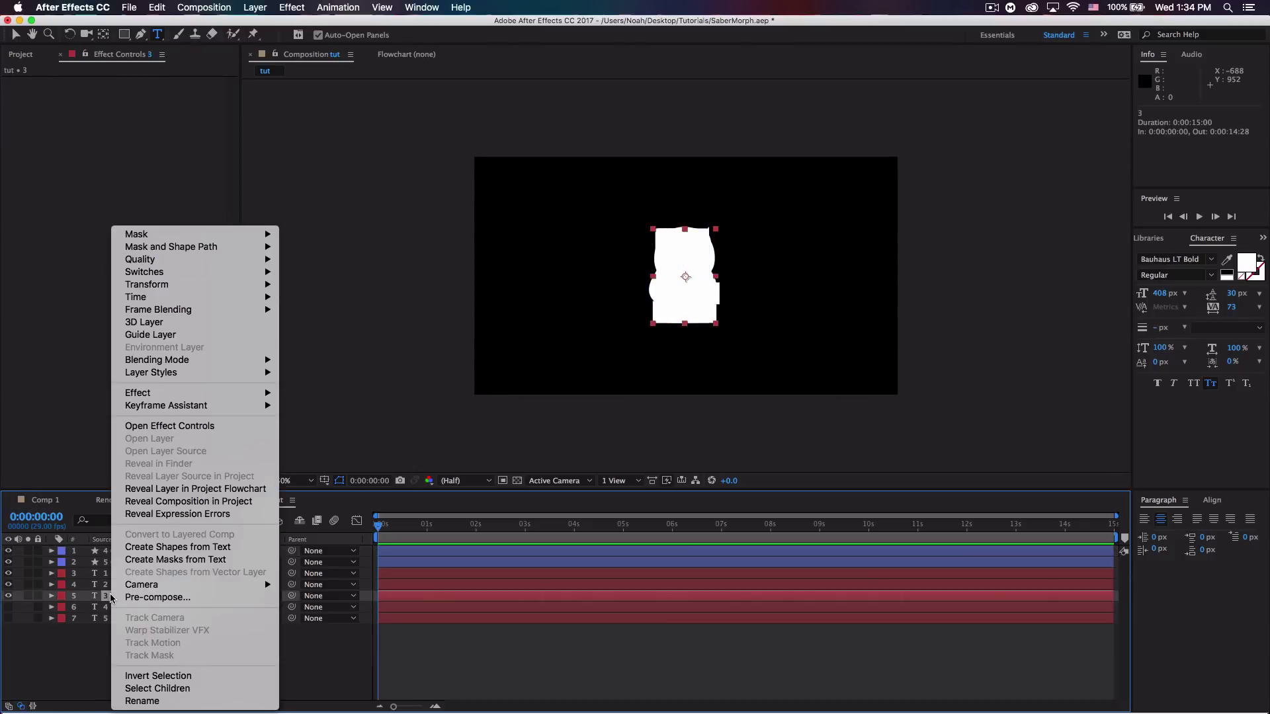
click(139, 547)
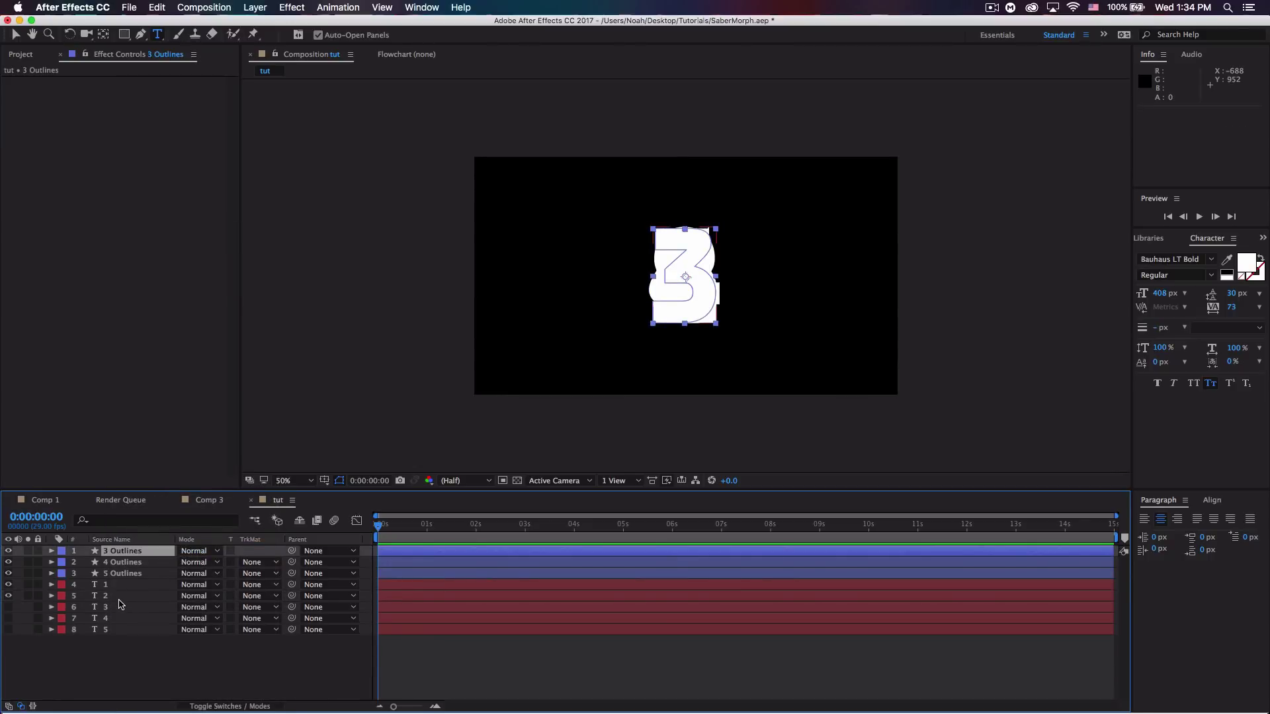
right_click(122, 597)
click(147, 550)
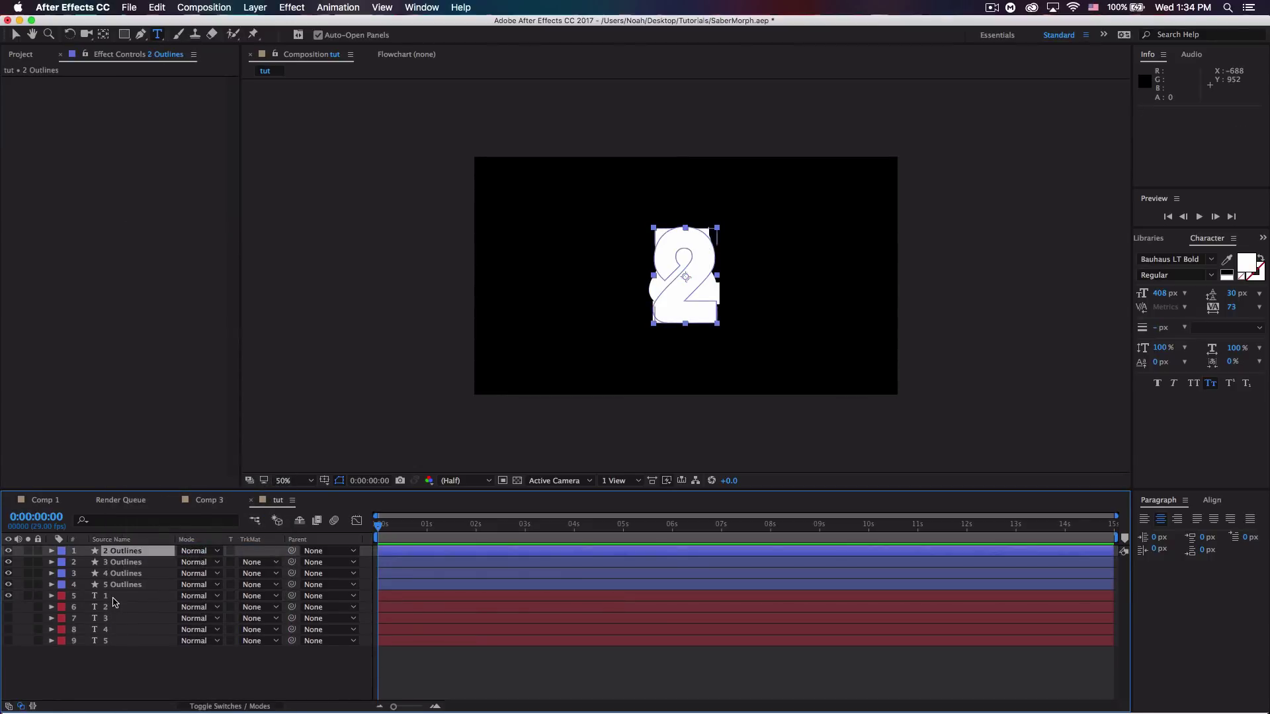
right_click(111, 599)
click(142, 549)
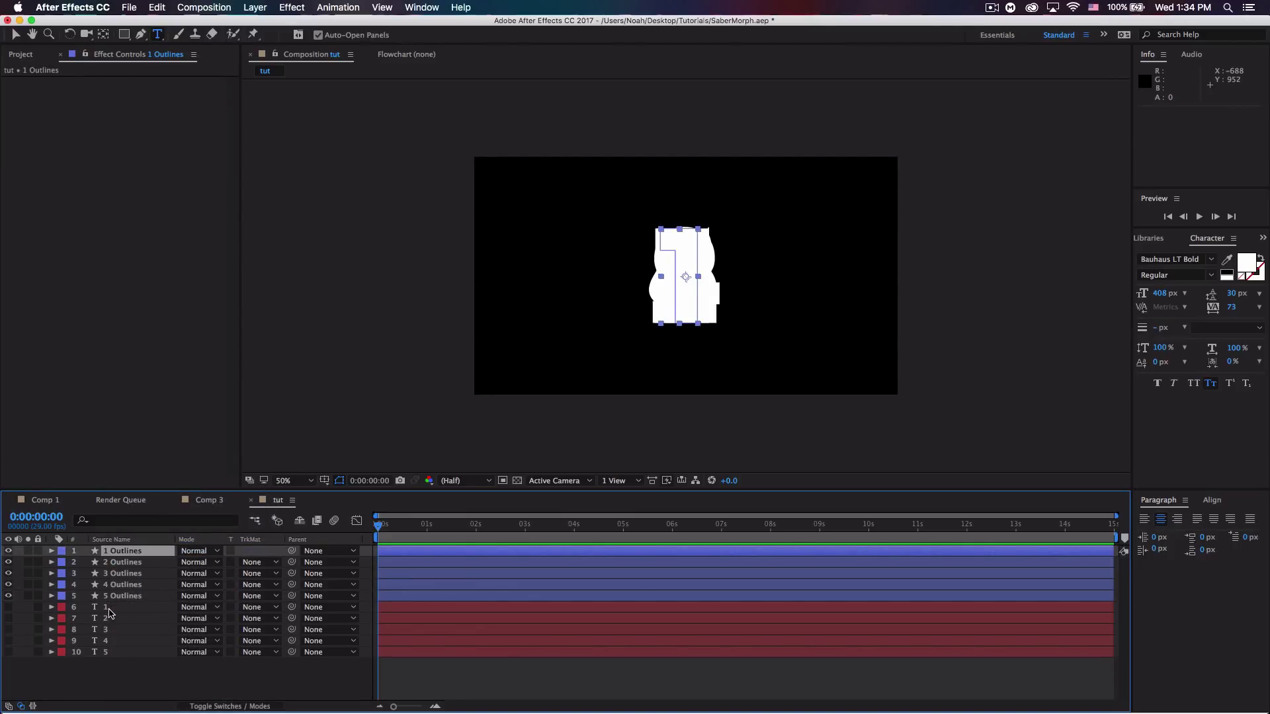
Select all five original text layers and delete them
click(110, 608)
shift+click(111, 653)
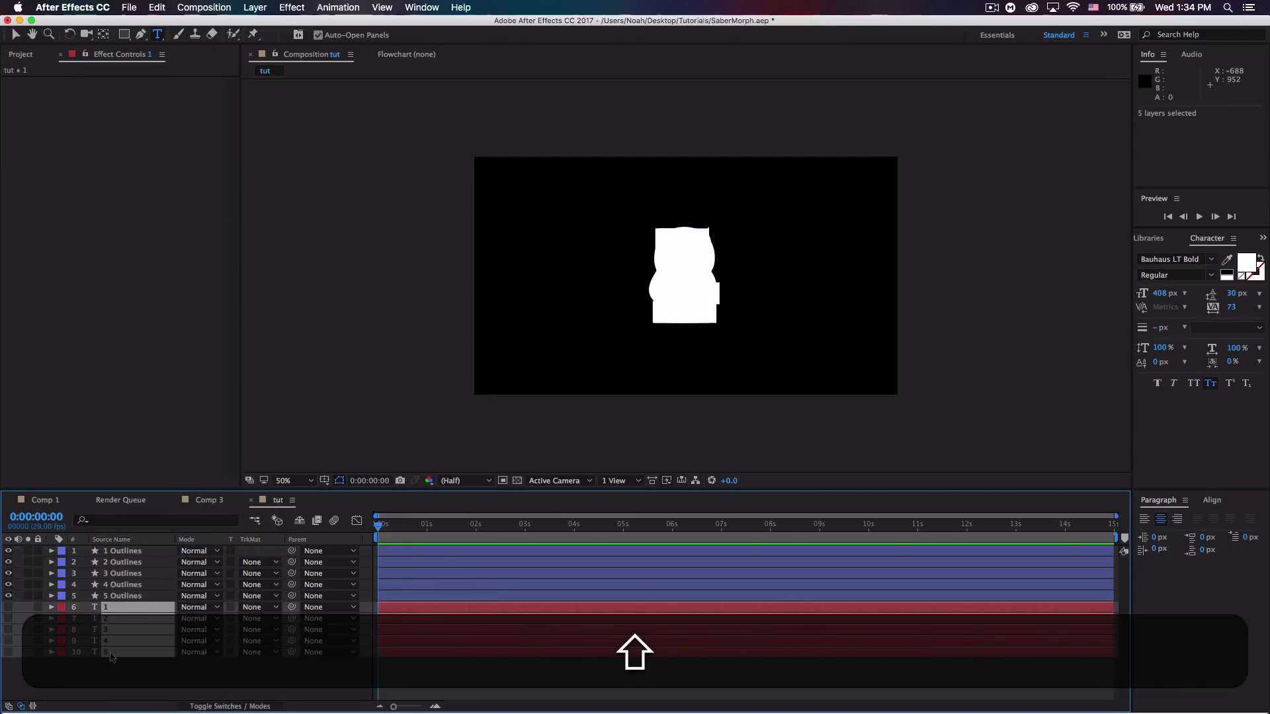
key(shift+BackSpace)
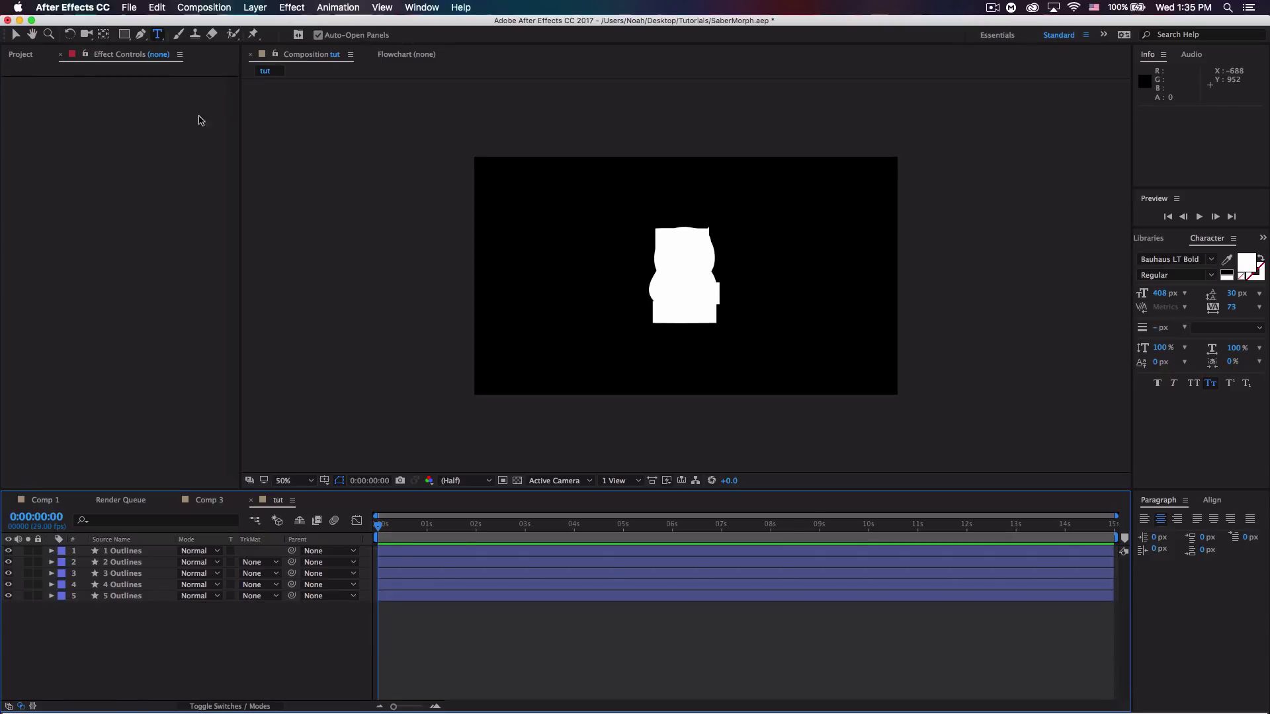
Add a new black solid layer named CD
click(259, 4)
mouse_move(331, 23)
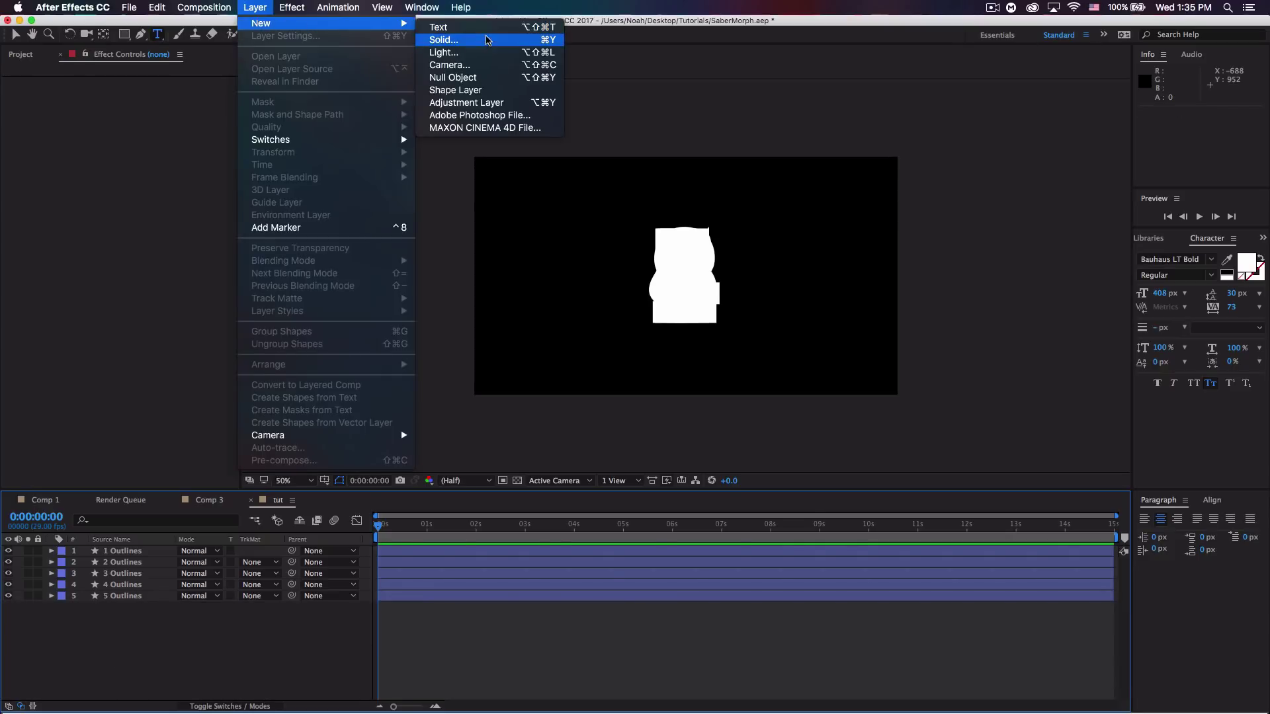
click(514, 40)
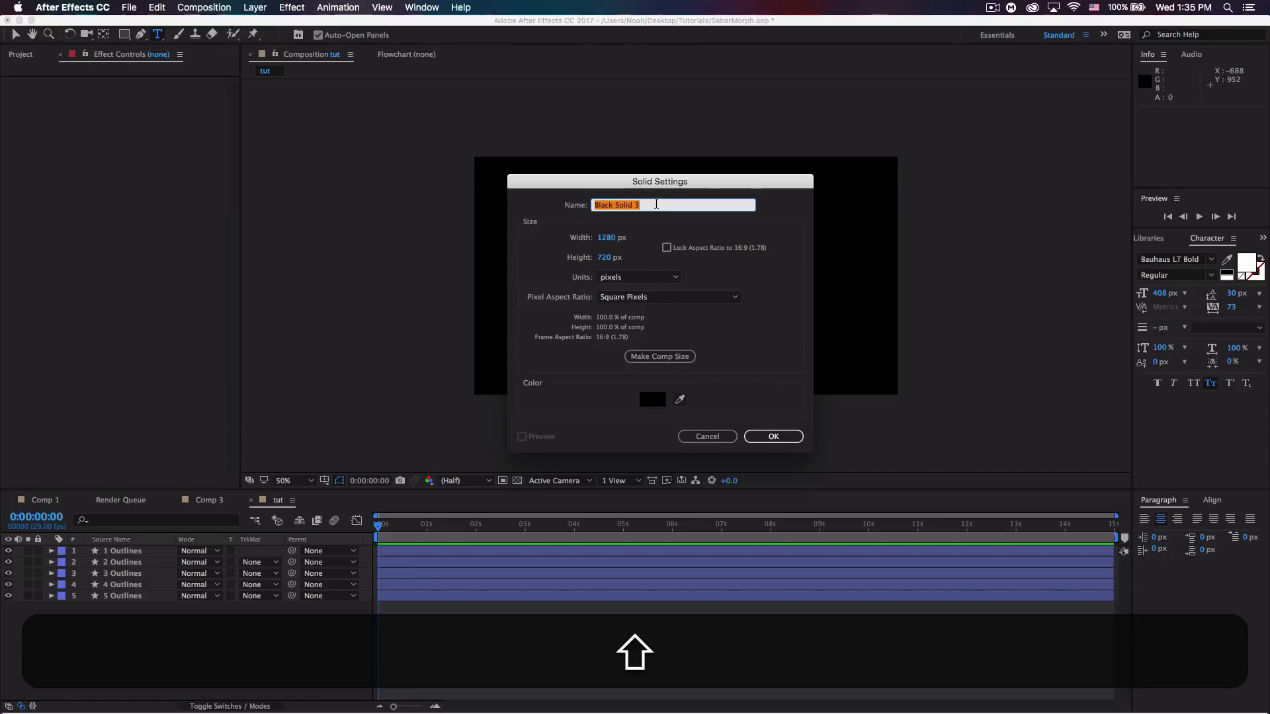
text(CD)
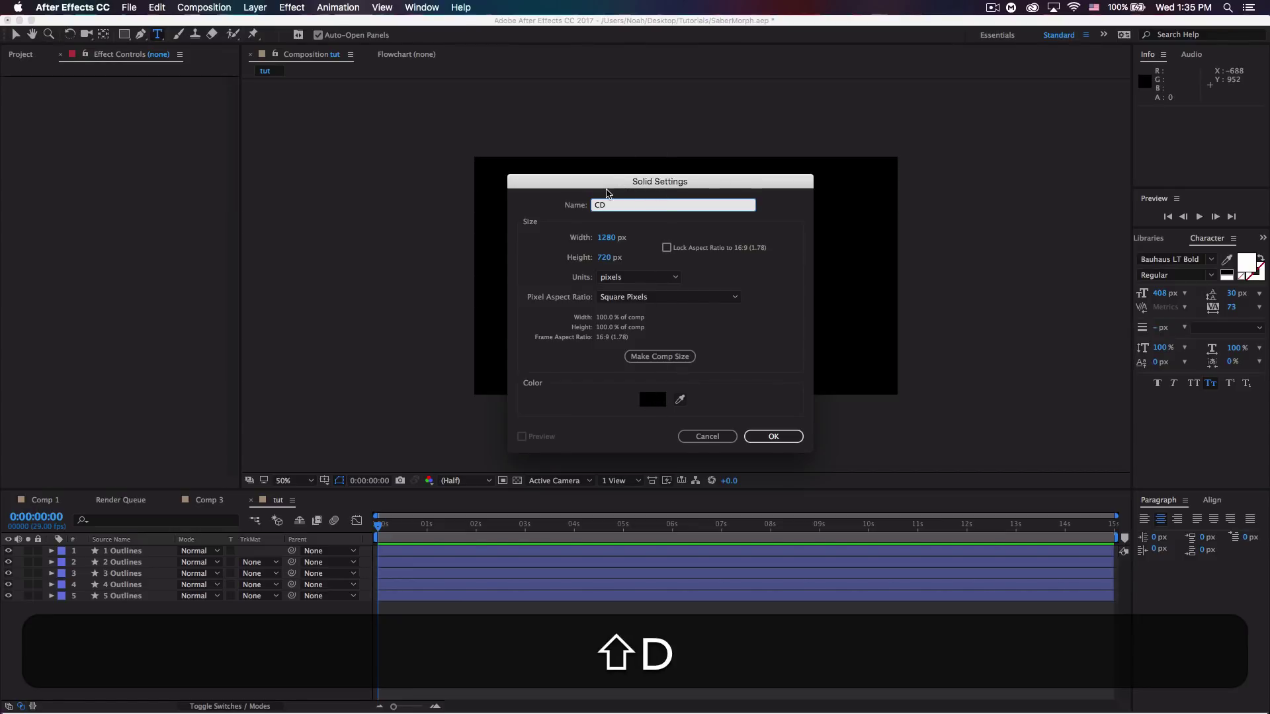
click(771, 436)
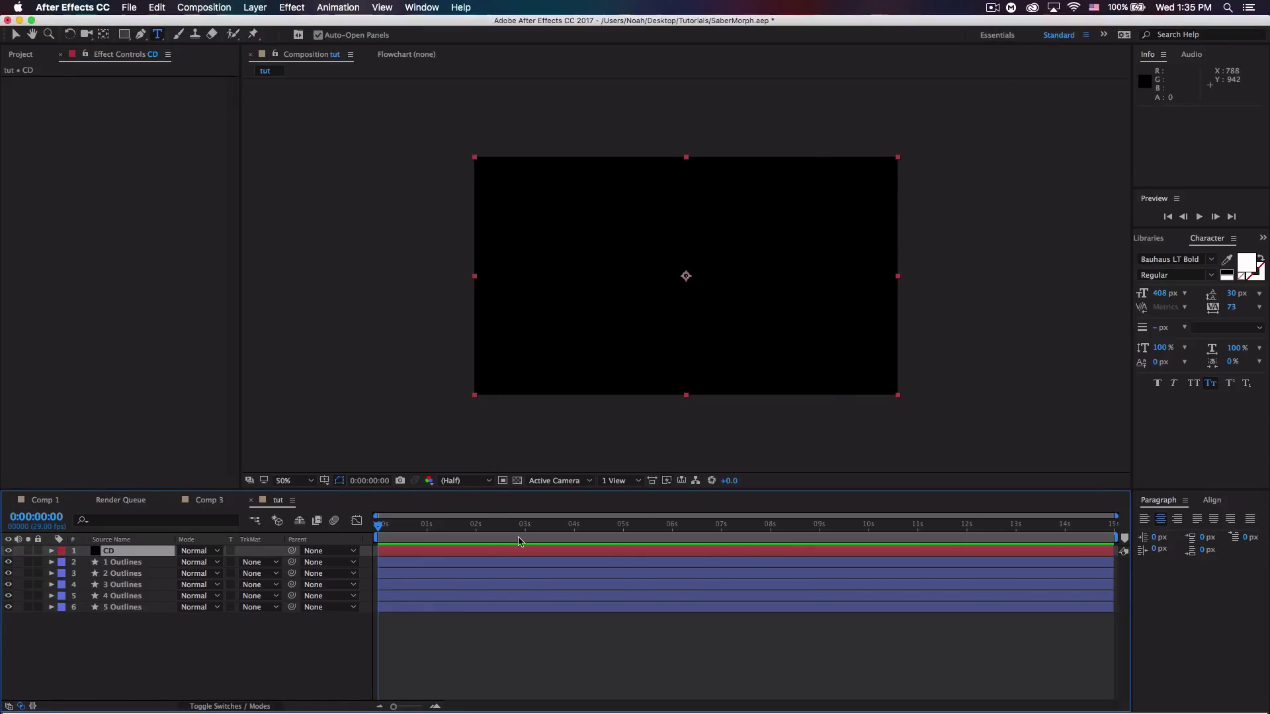
Expand the CD solid and place a single Pen mask point on it
key(v)
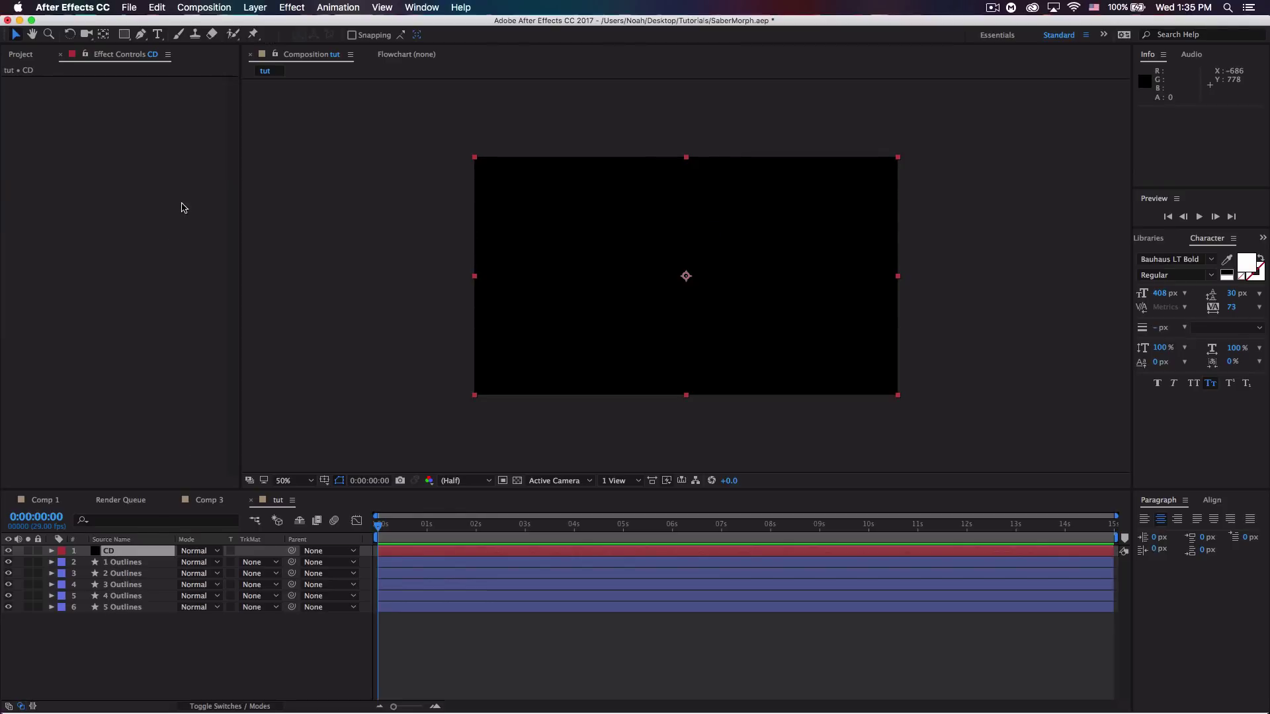
click(51, 552)
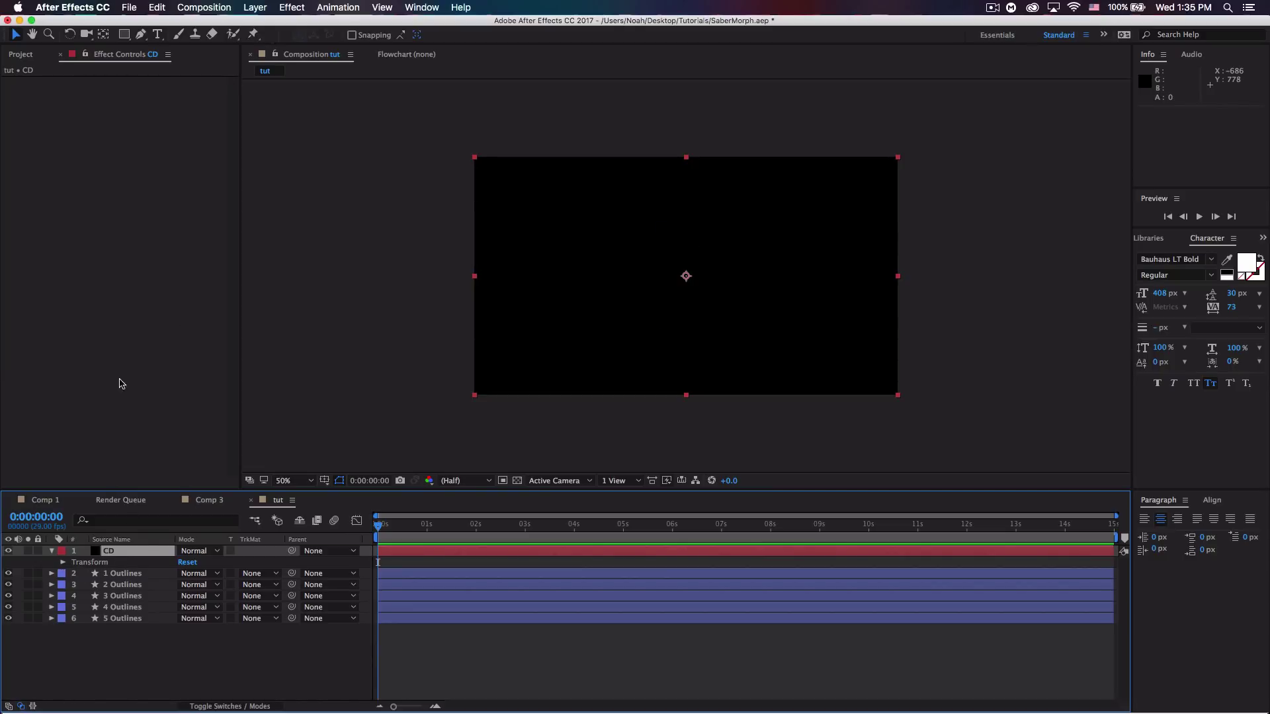
click(141, 35)
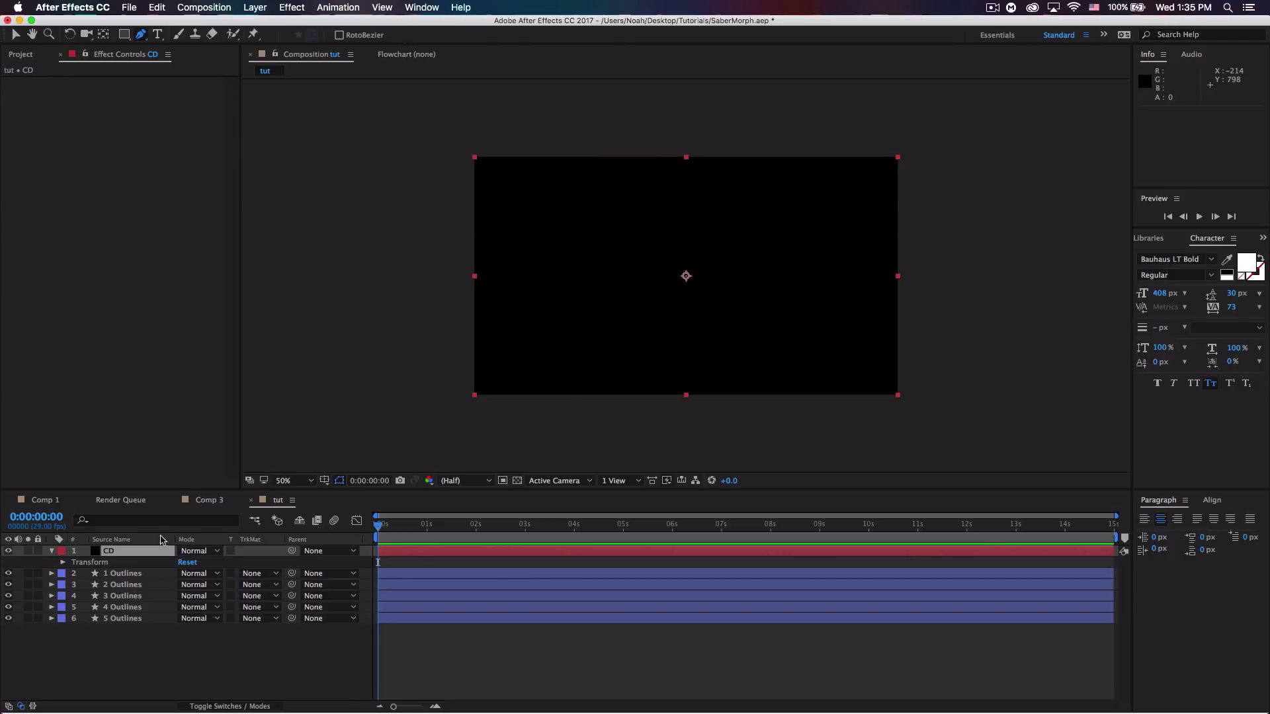
click(603, 277)
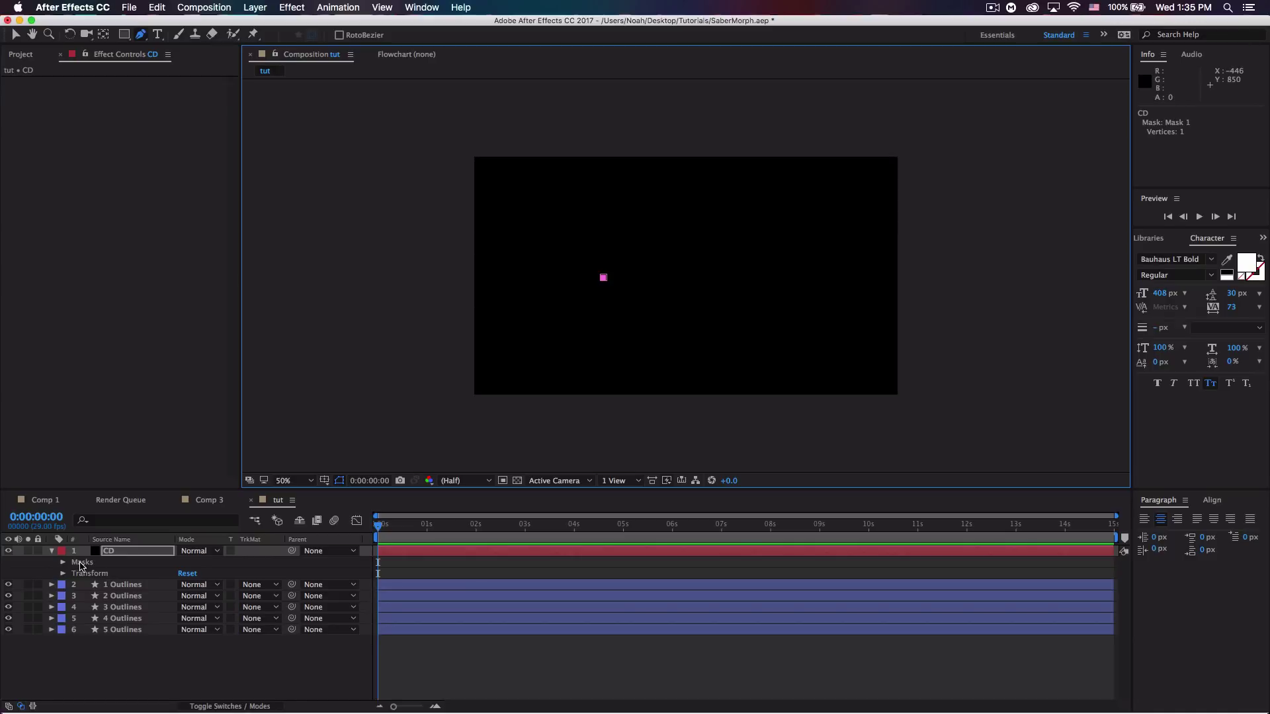
click(15, 34)
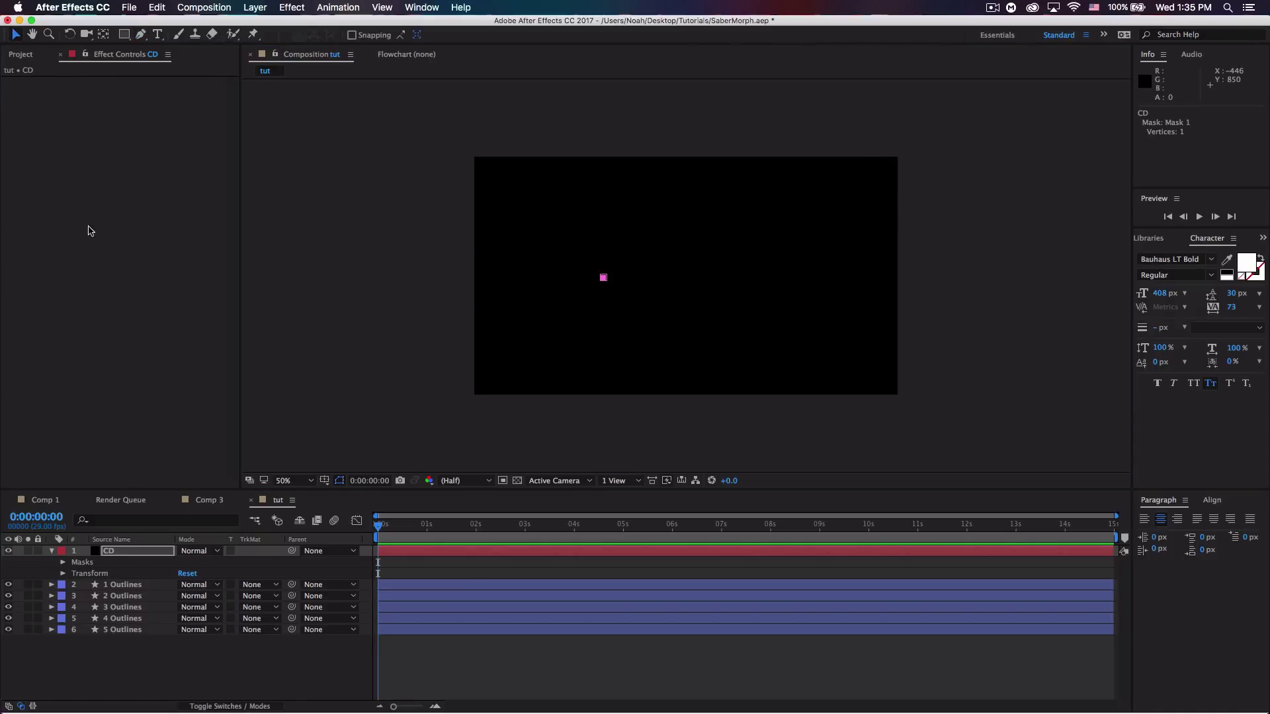
Twirl open 5 Outlines > Contents > 5 > 5 and select its Path
click(51, 630)
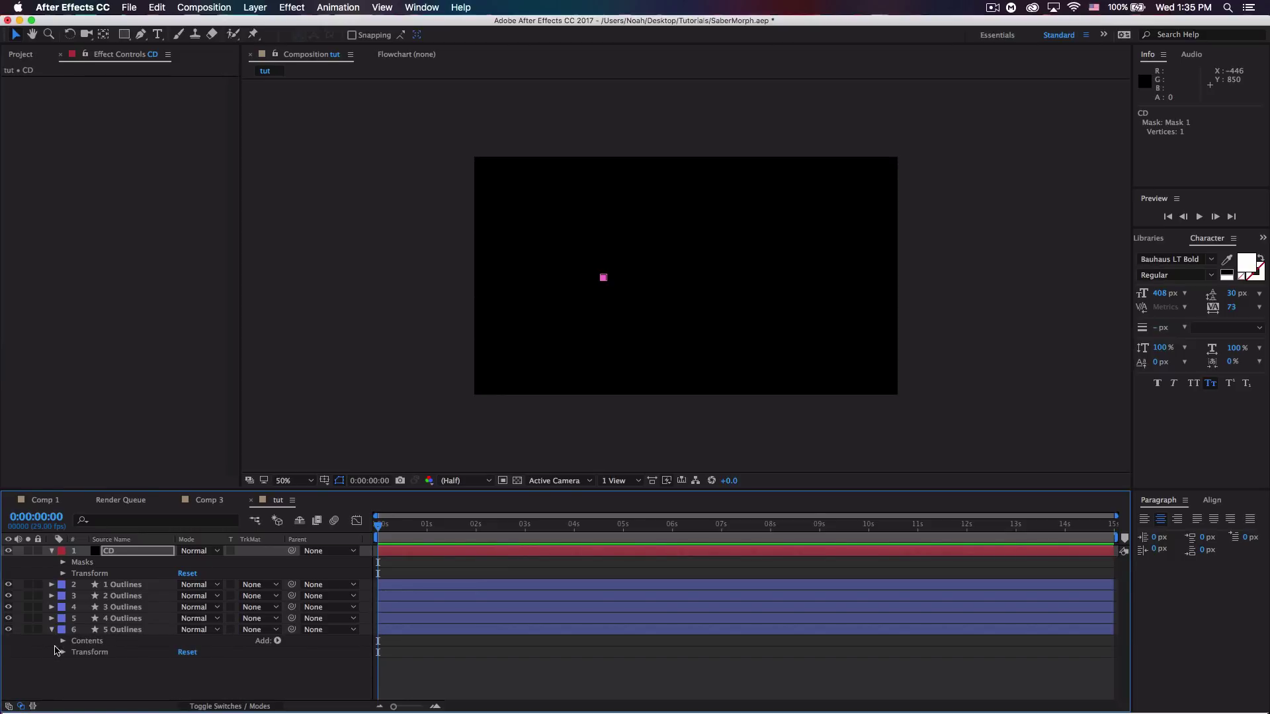
click(62, 641)
click(74, 653)
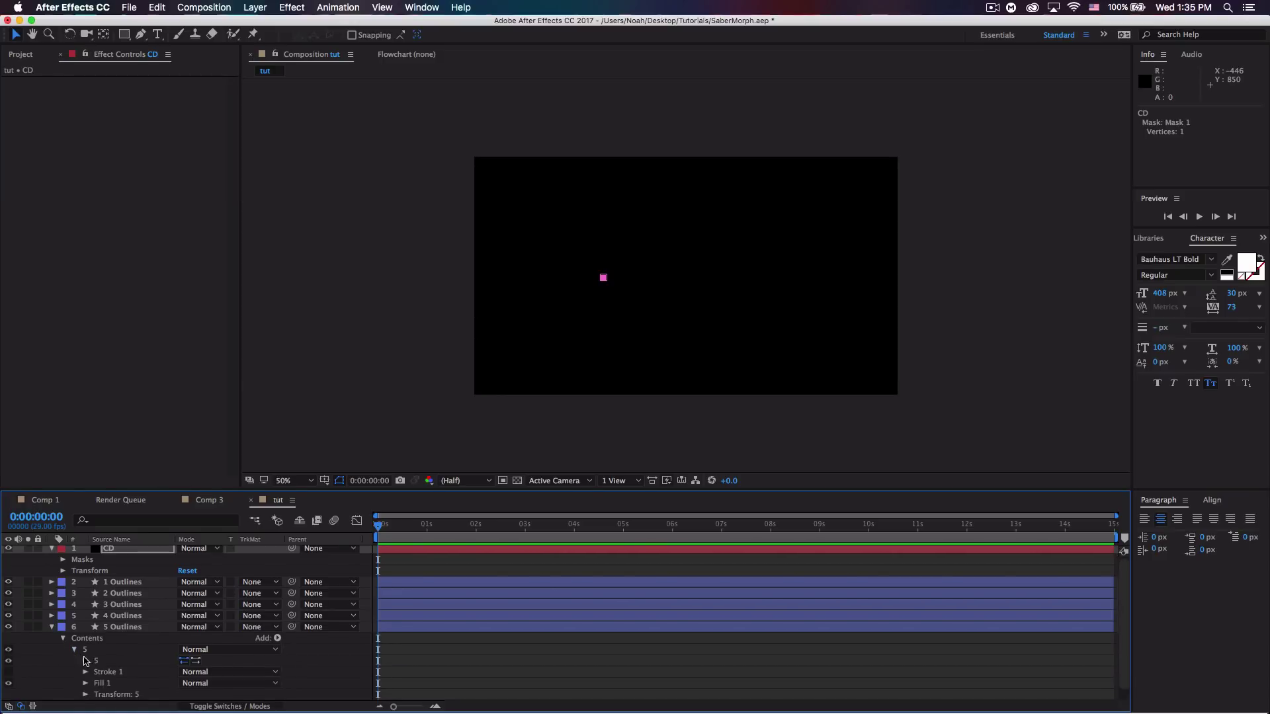
click(86, 663)
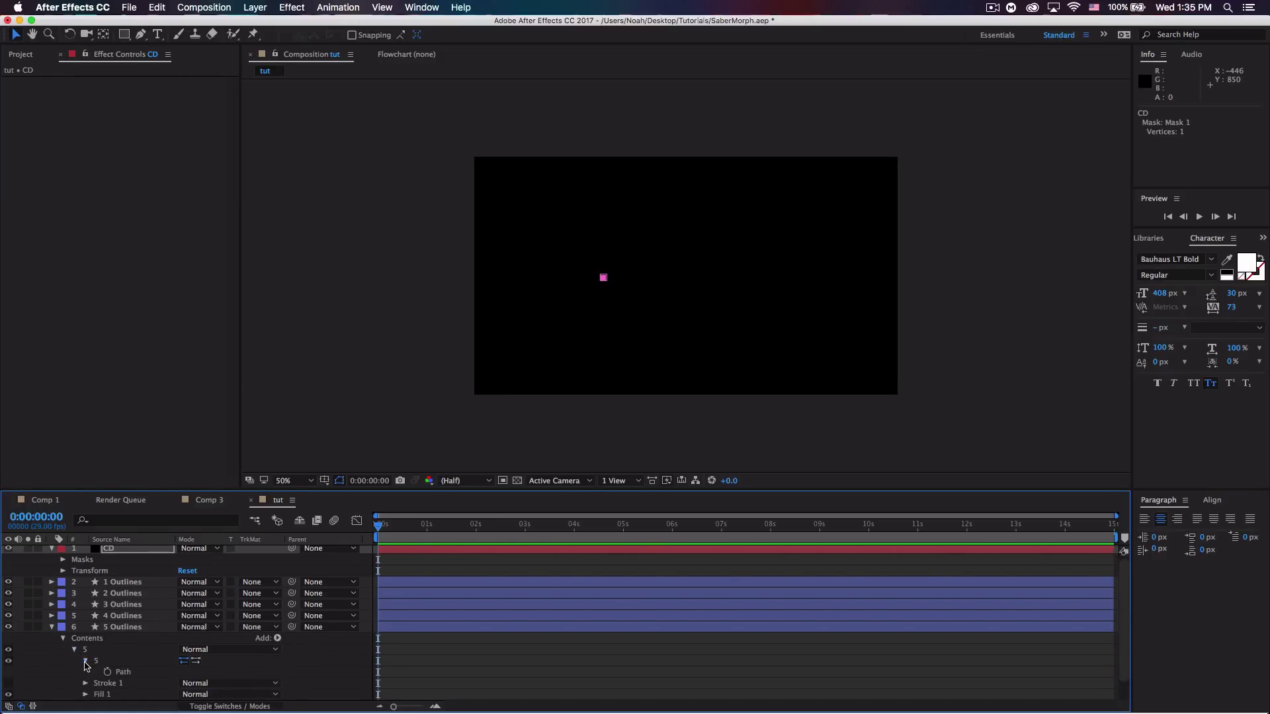
click(123, 672)
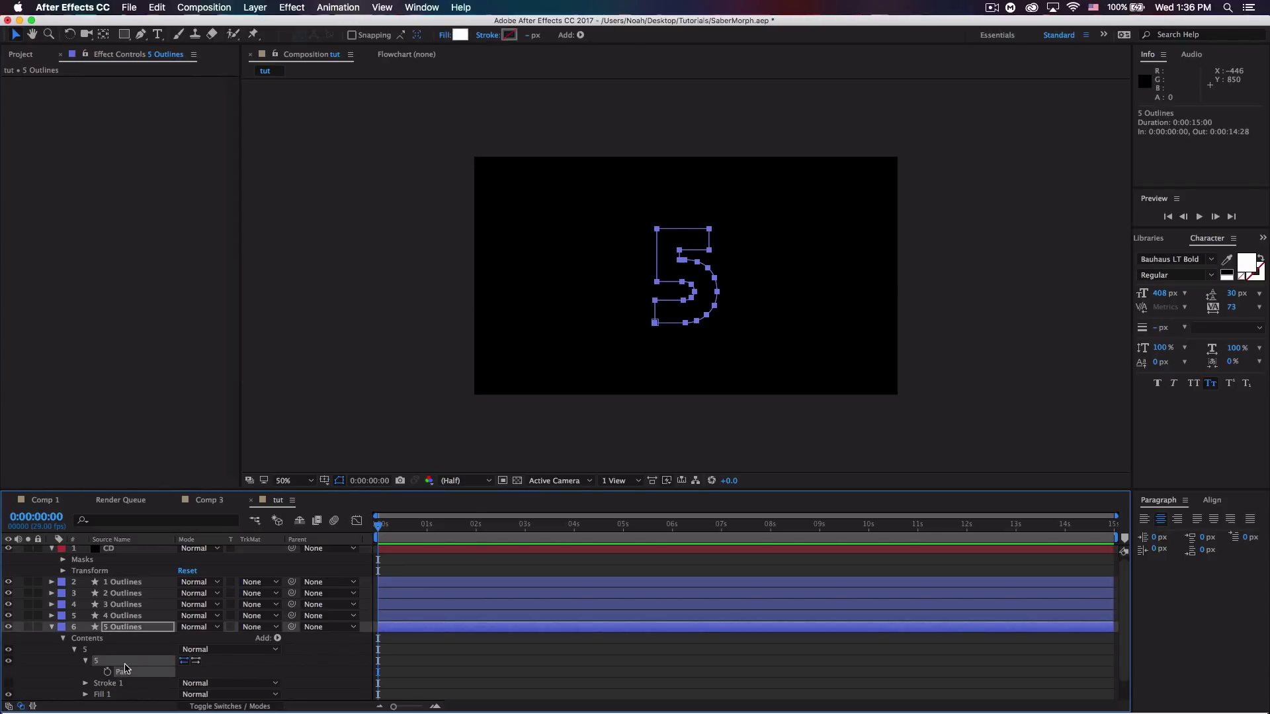
Keyframe CD's Mask Path at 0:00 with the copied 5 outline path, then move to 0:00:01:00
key(super)
key(super+c)
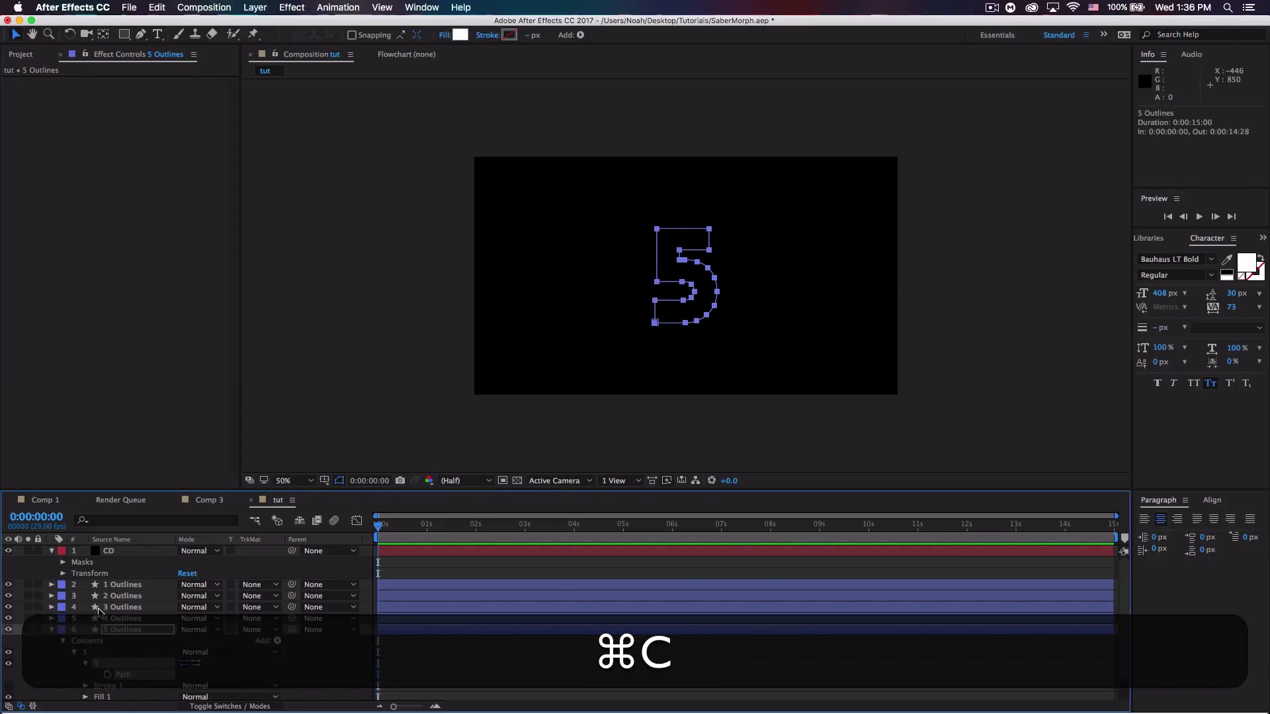
click(62, 564)
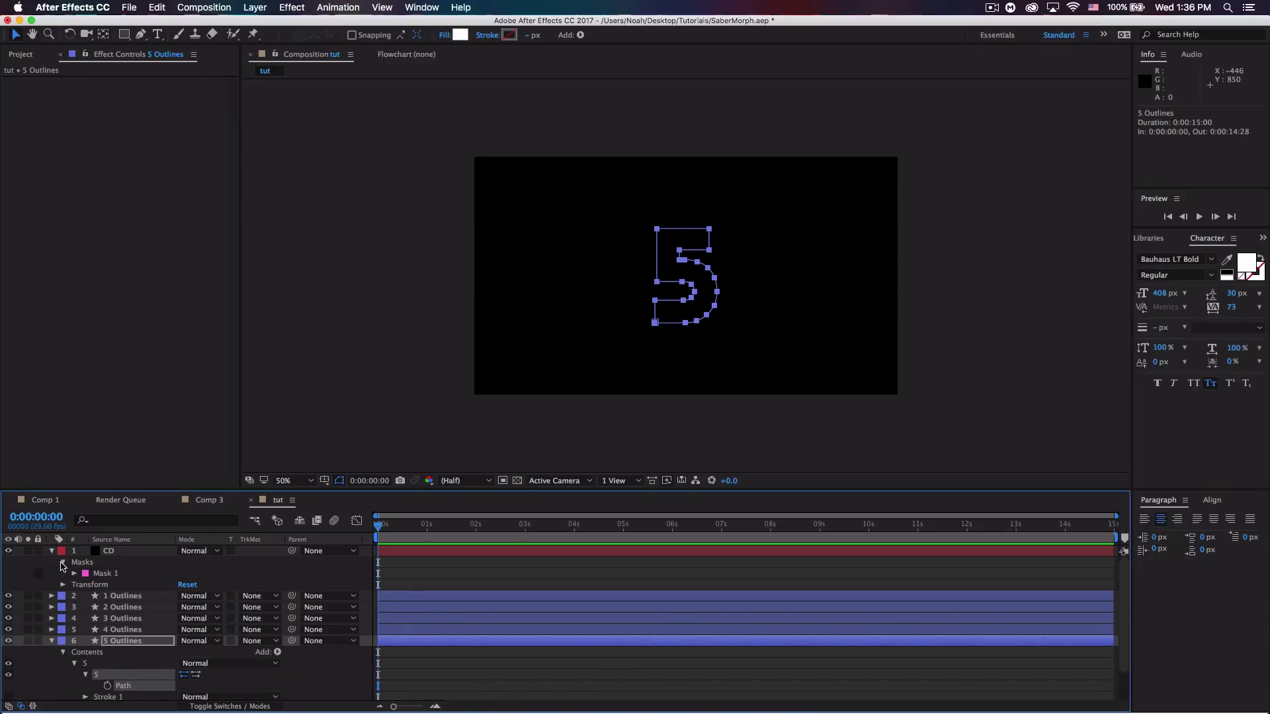
click(74, 573)
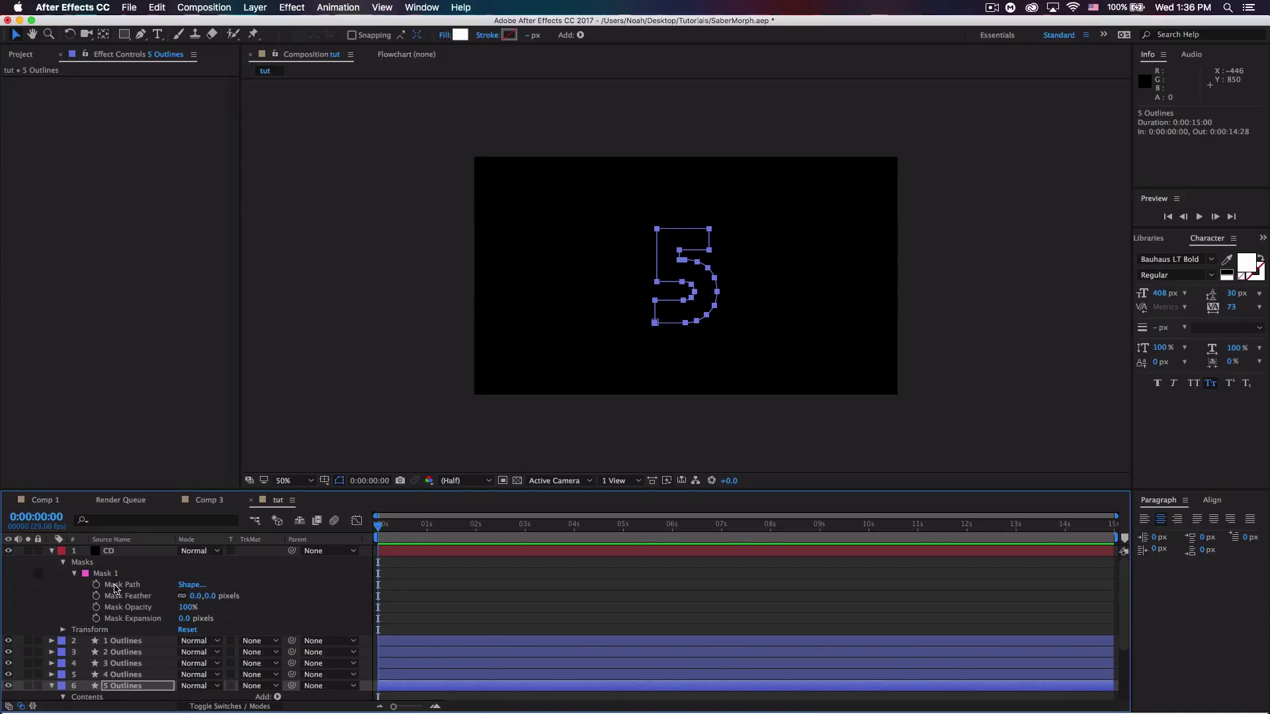
click(96, 585)
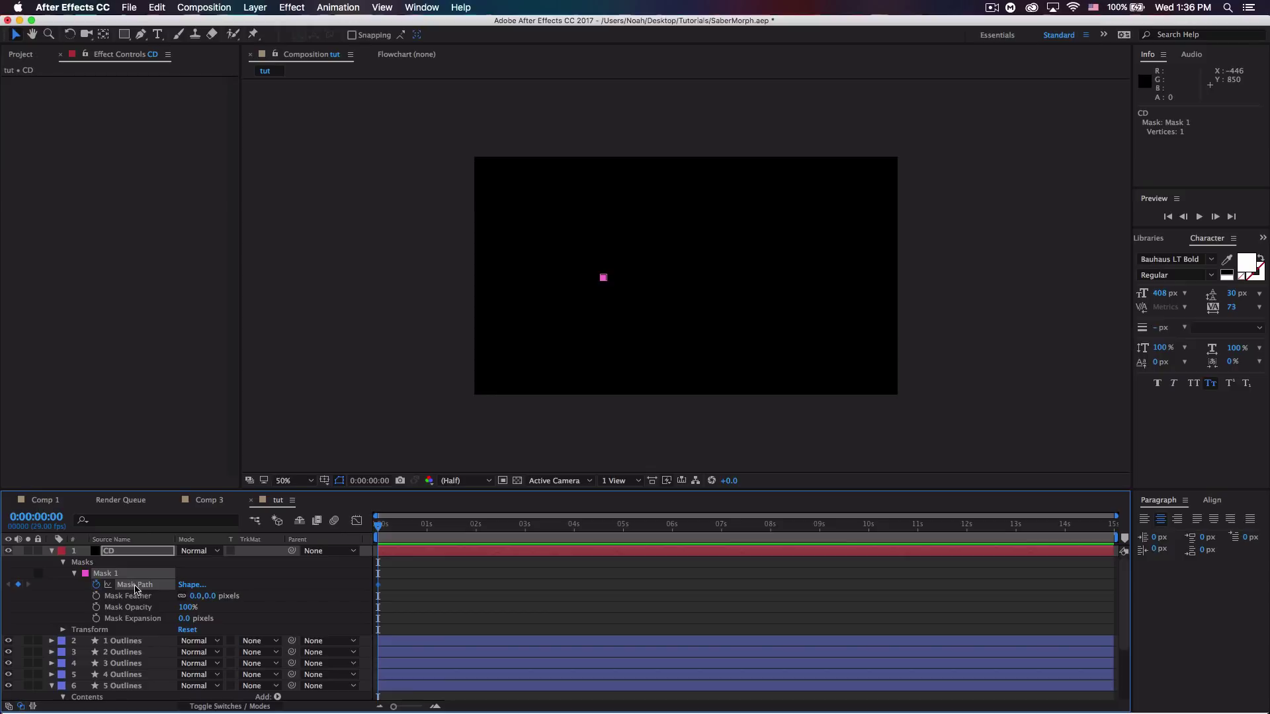
key(super)
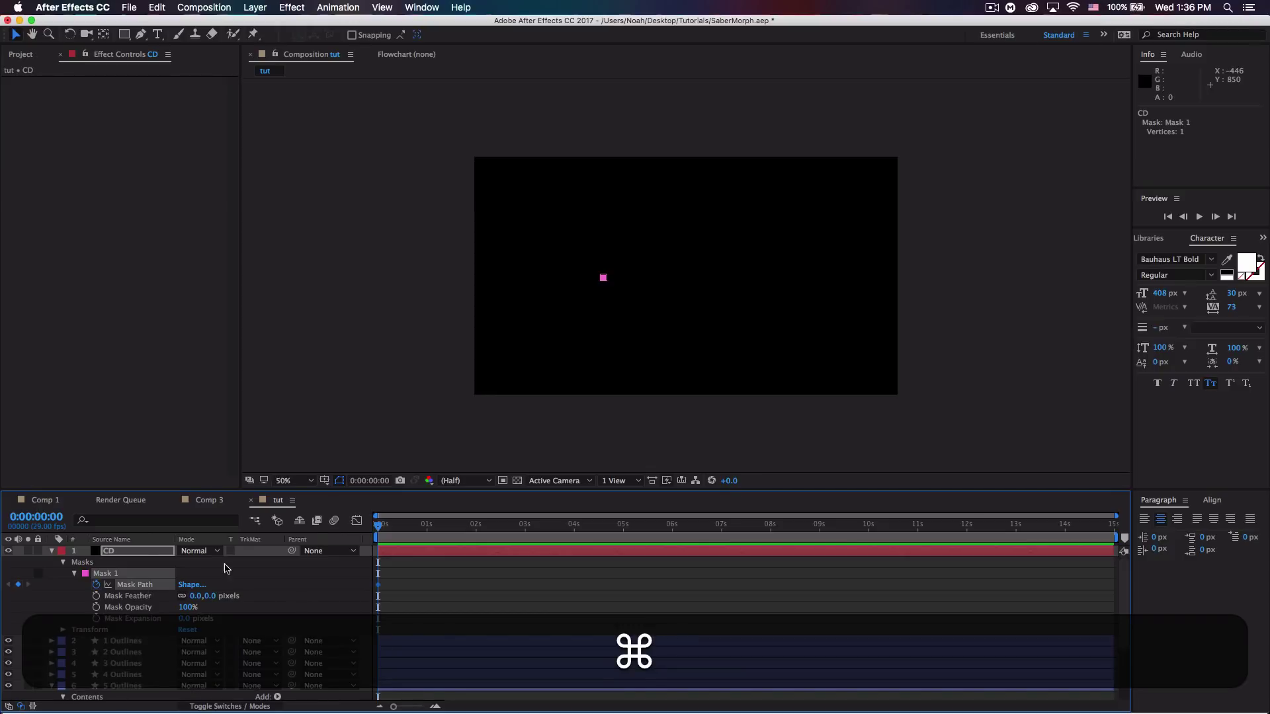
key(super+v)
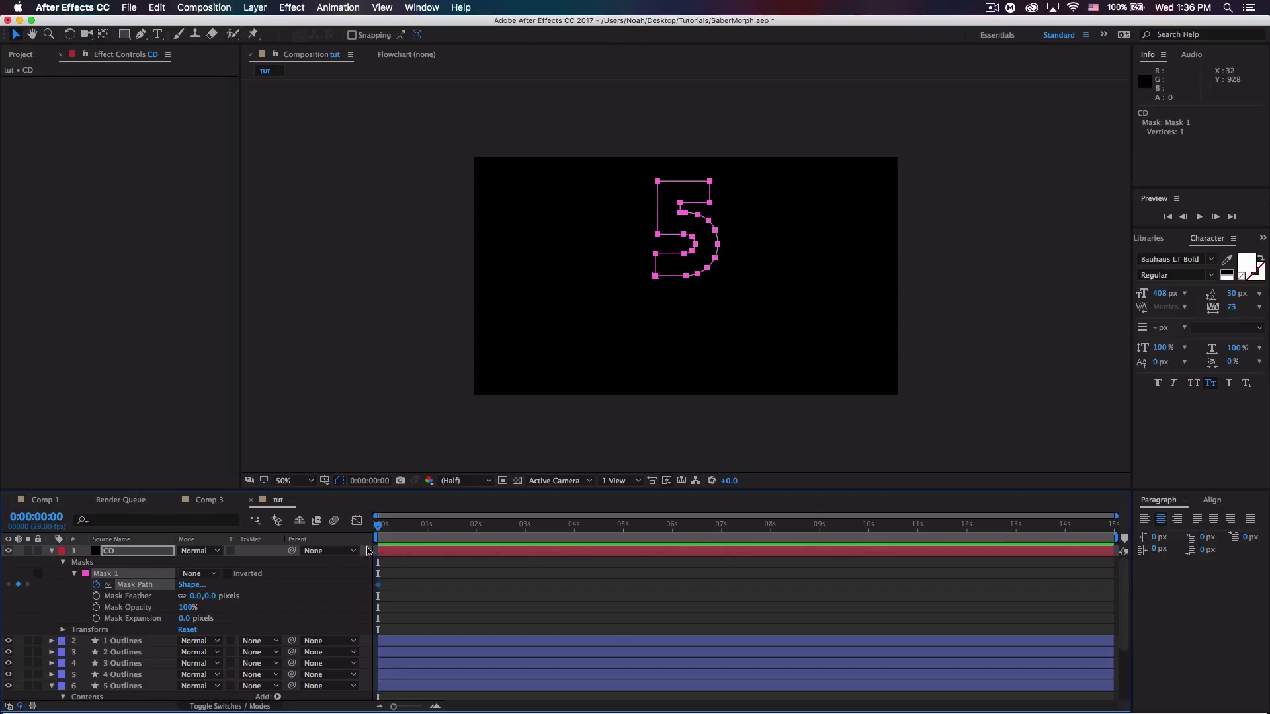
drag(382, 527, 427, 524)
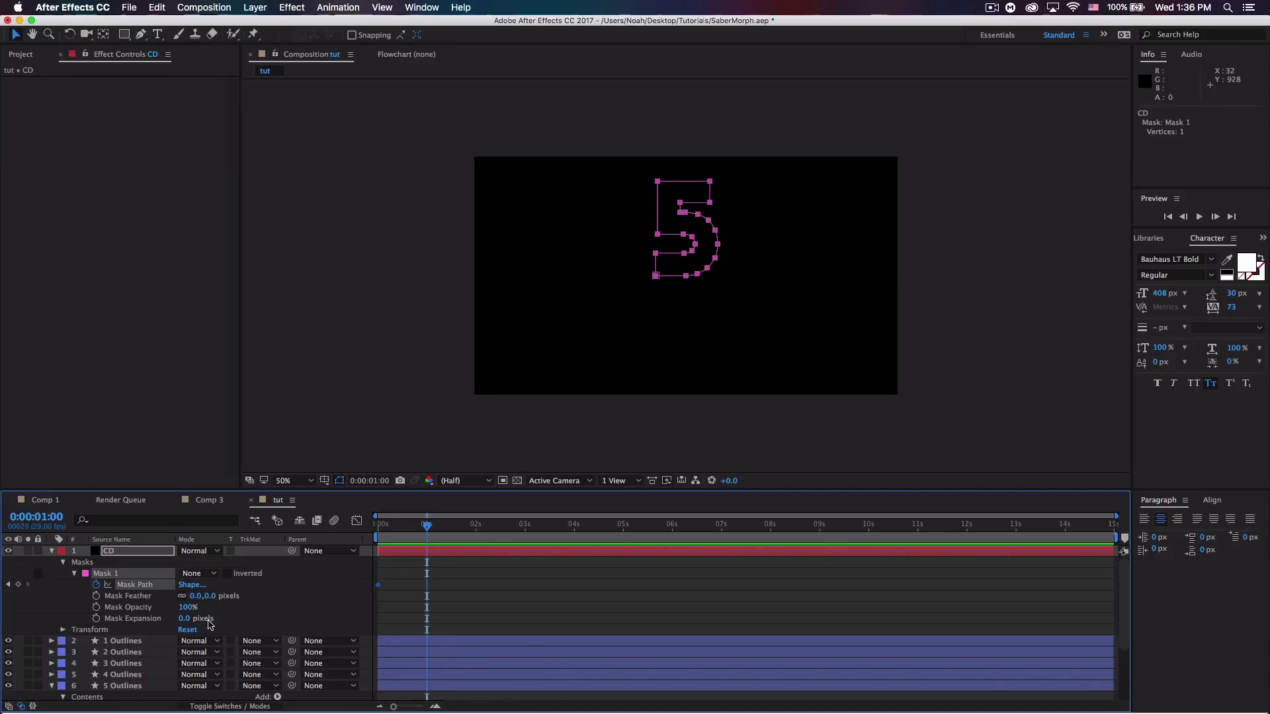
scroll(114, 630, down, 3)
Paste the 4 Outlines path into CD's Mask Path at one second
click(51, 652)
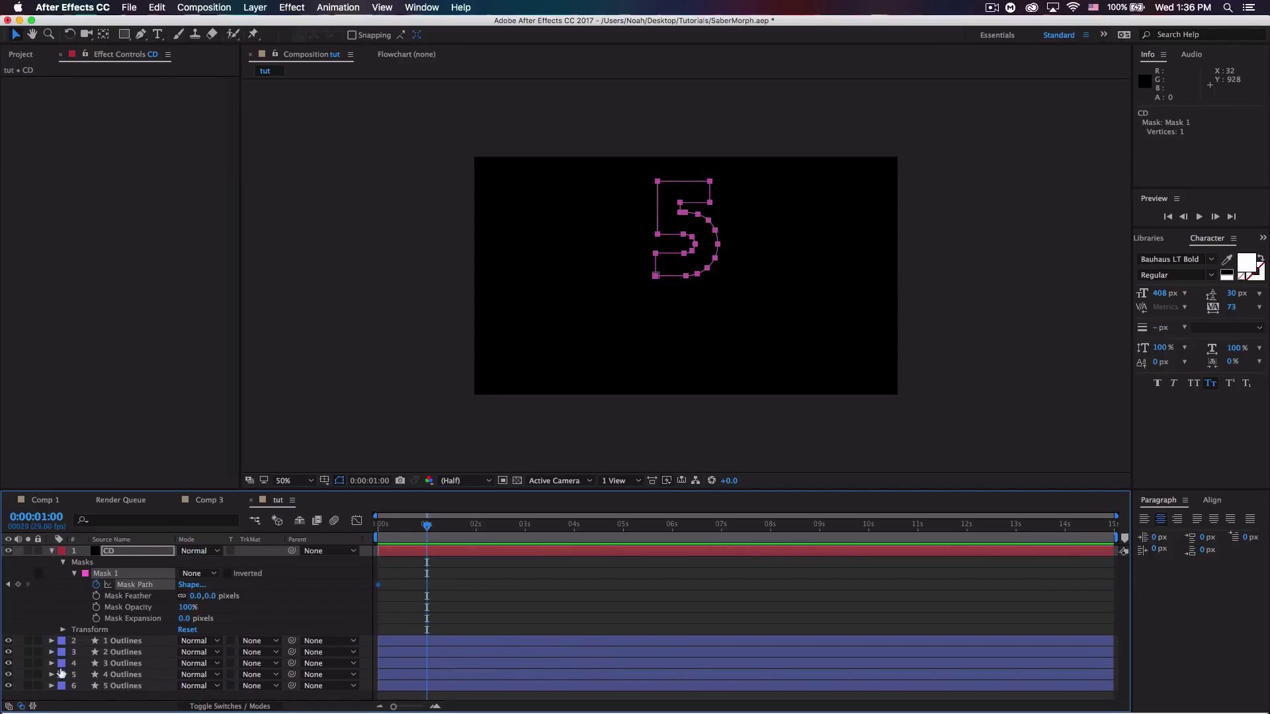
click(52, 672)
click(63, 683)
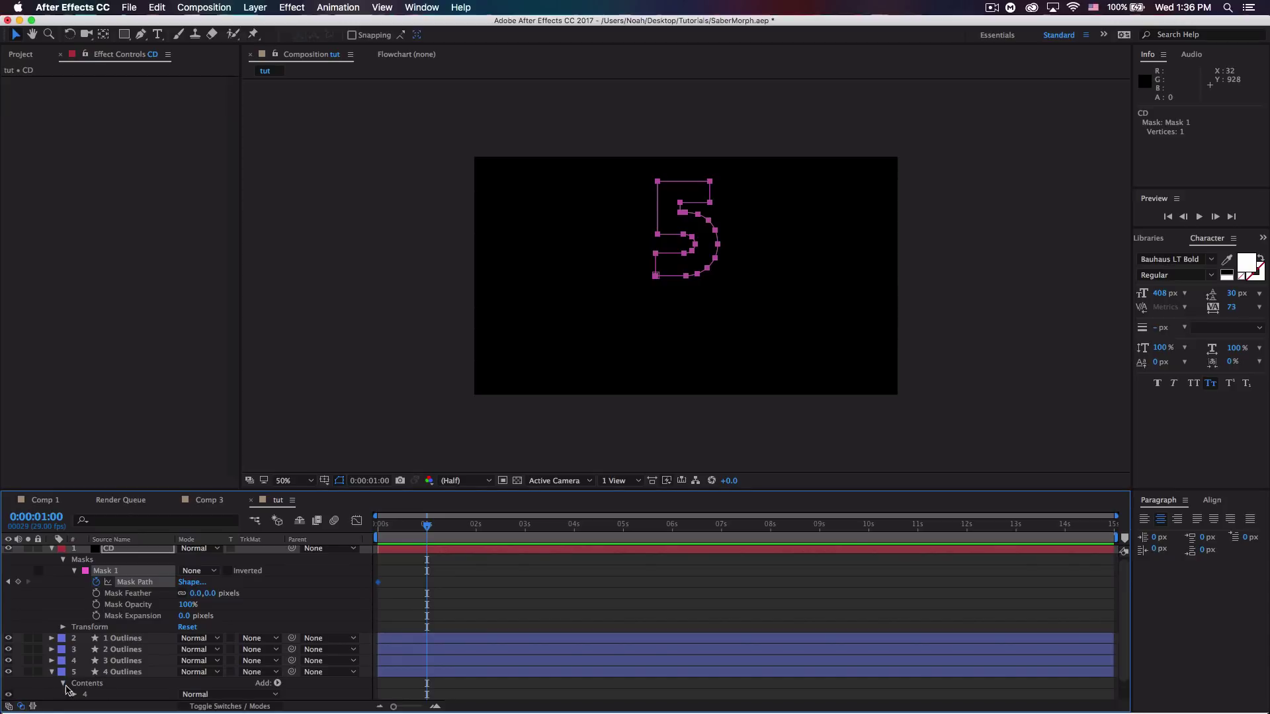
click(74, 695)
scroll(79, 691, down, 6)
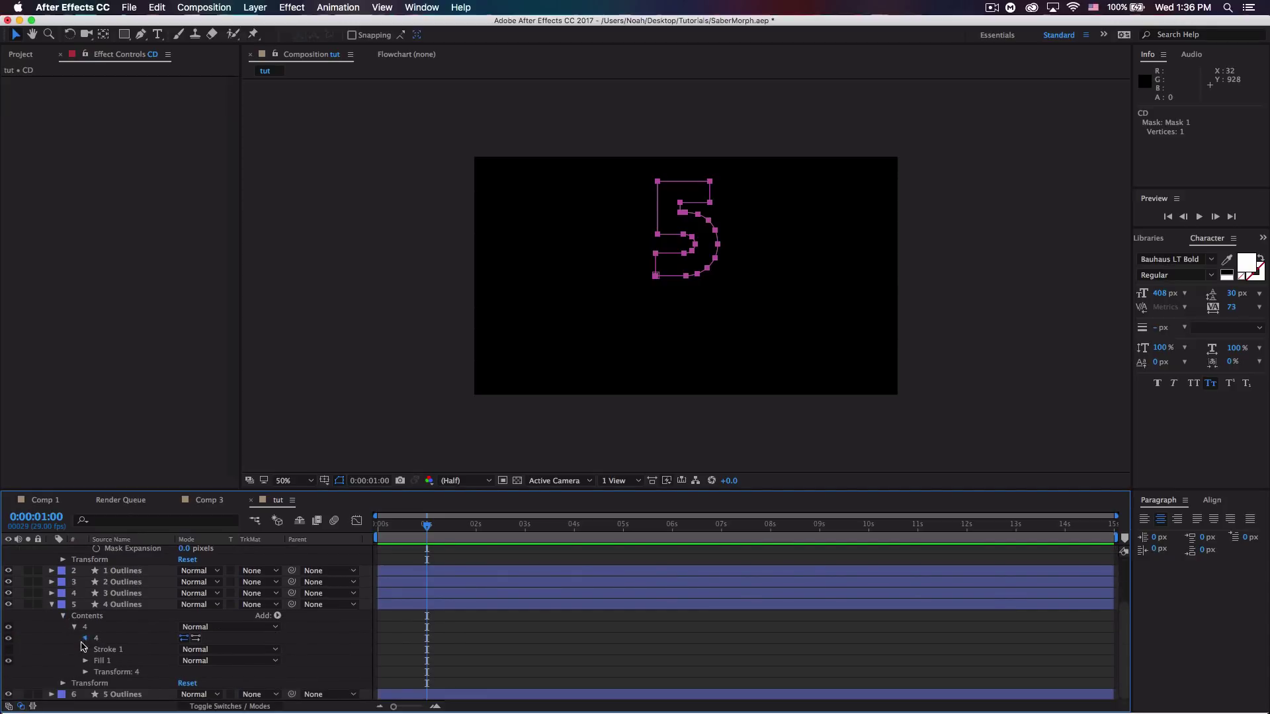
click(85, 638)
click(123, 650)
key(super+c)
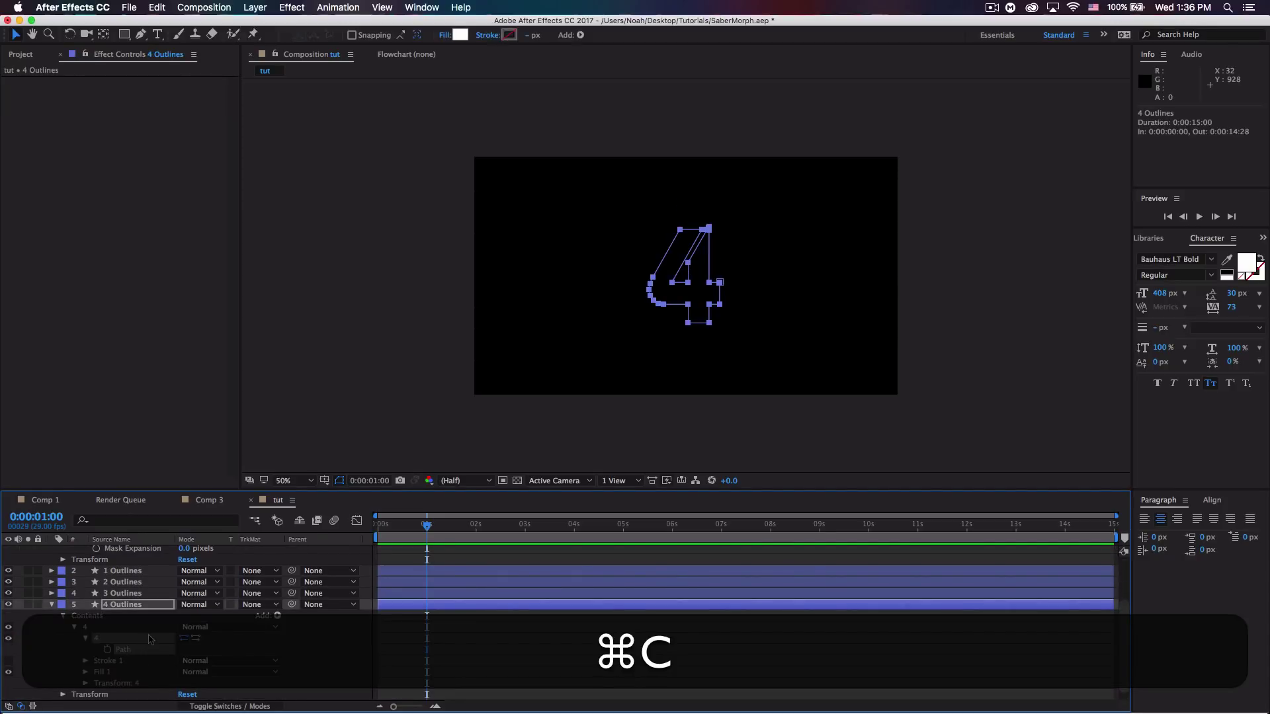
scroll(151, 640, up, 6)
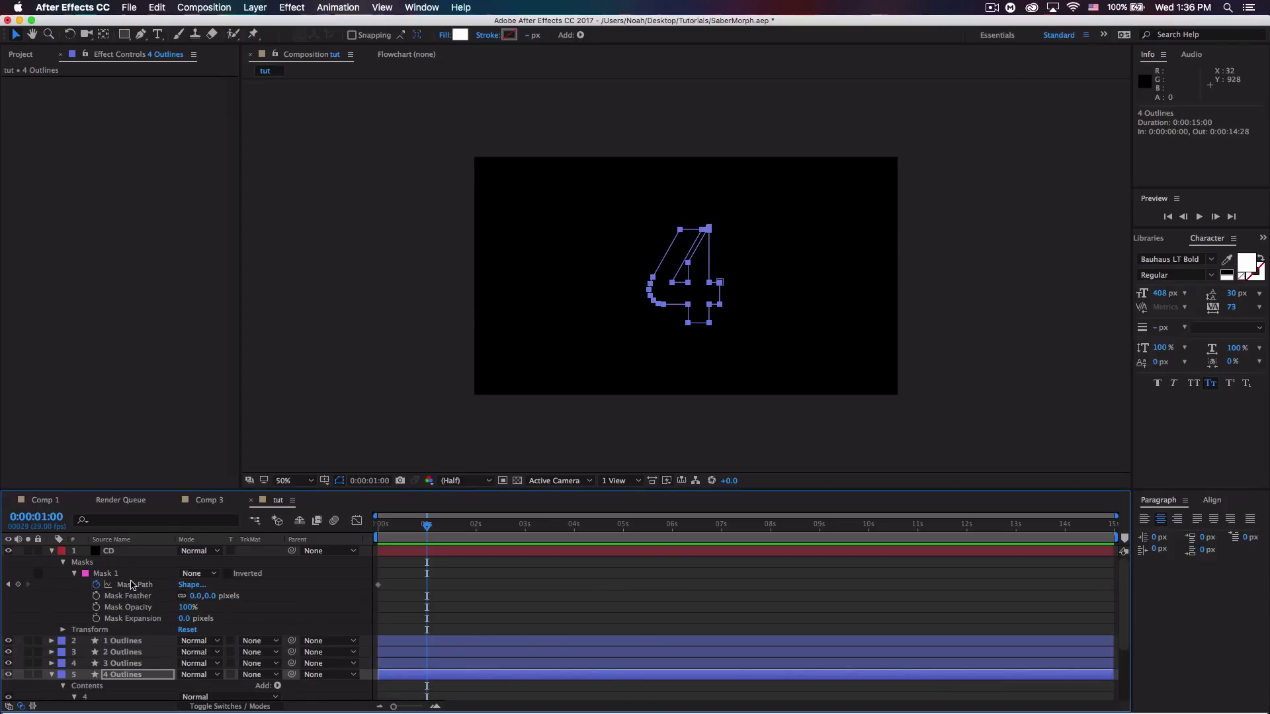
click(132, 586)
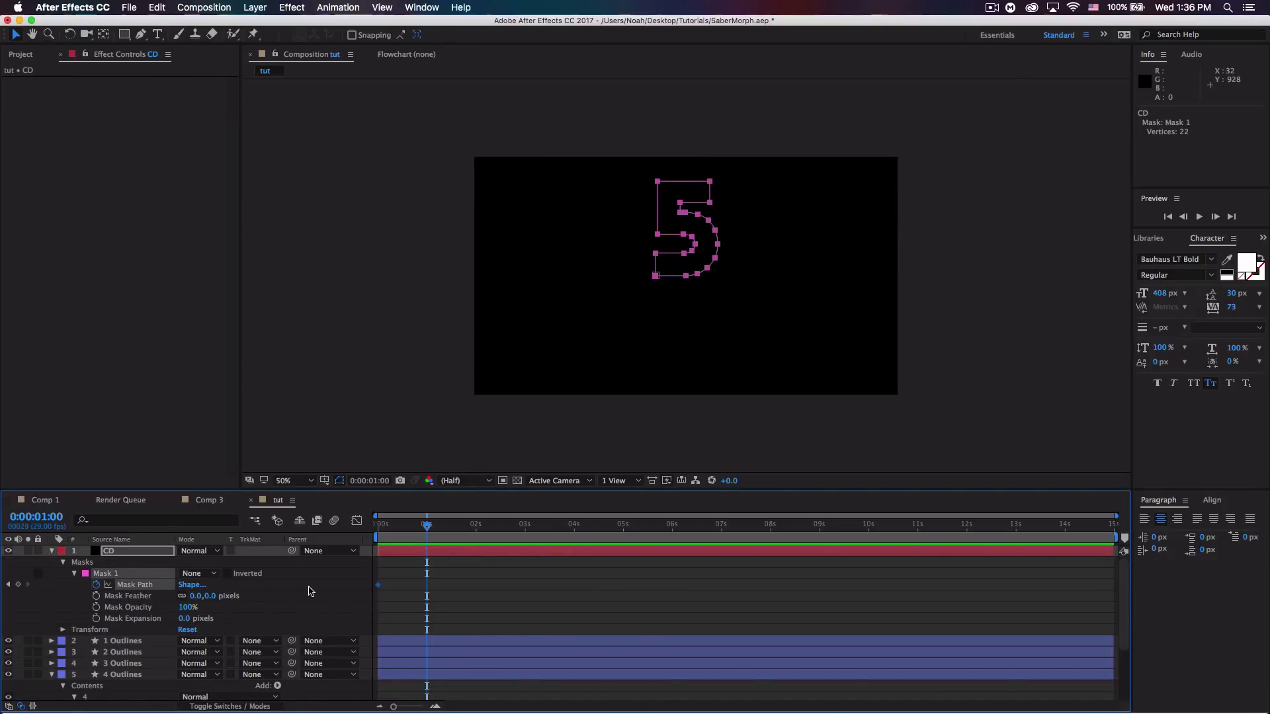
key(super+v)
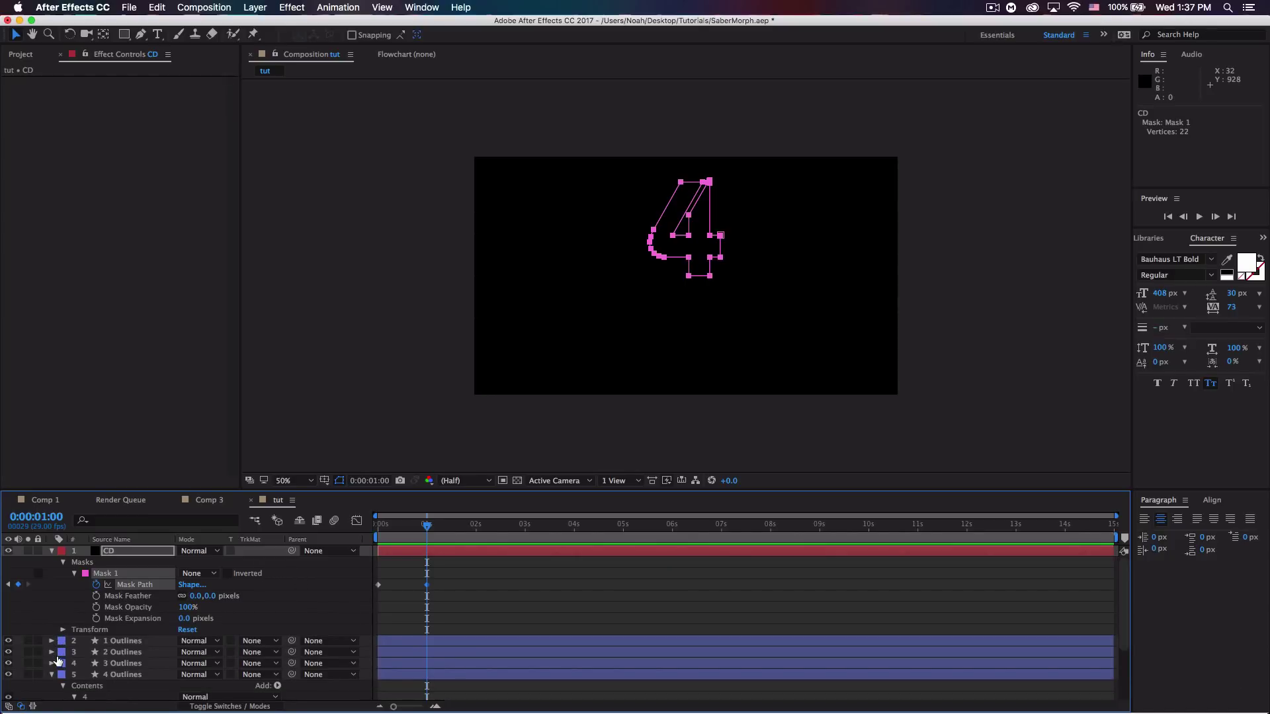
Paste the 3 Outlines path into the mask at two seconds
click(52, 663)
click(62, 674)
click(74, 686)
scroll(133, 661, down, 2)
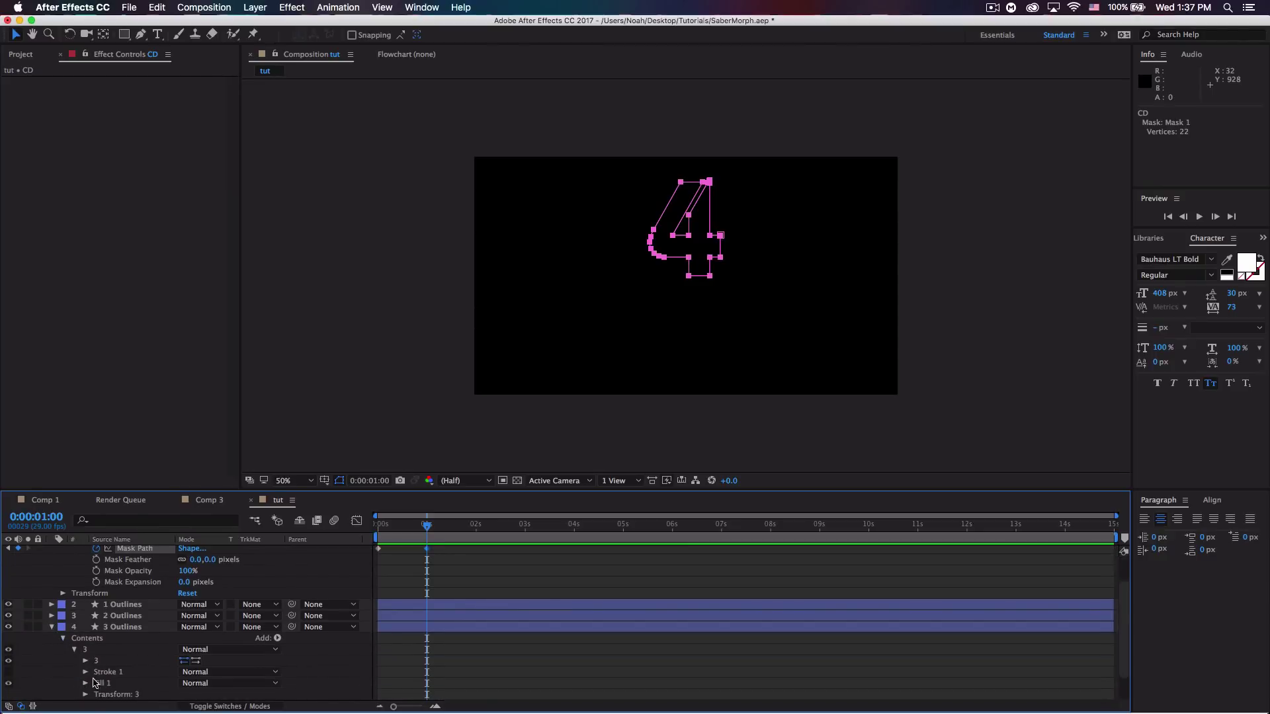
click(86, 660)
click(131, 673)
key(cmd+c)
click(475, 523)
click(134, 570)
key(cmd+v)
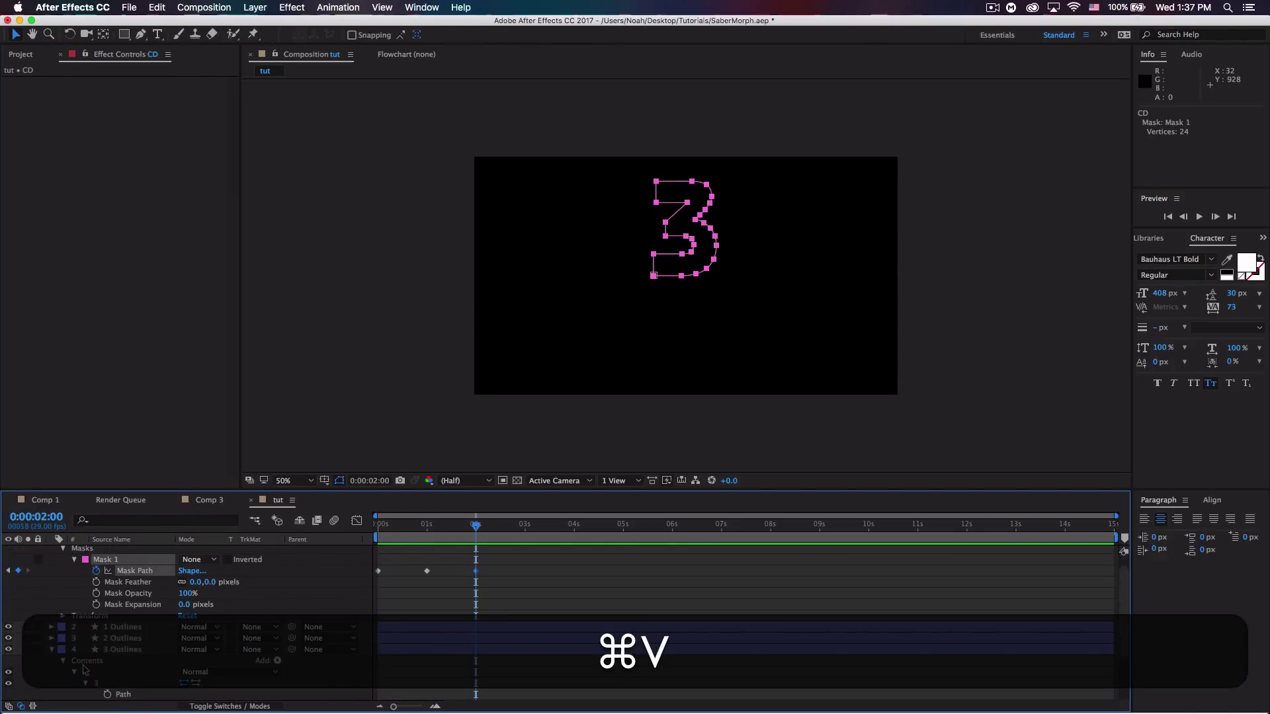
Paste the 2 Outlines path into the mask at three seconds
click(51, 655)
click(51, 653)
scroll(132, 662, down, 2)
click(123, 672)
key(super+c)
click(134, 560)
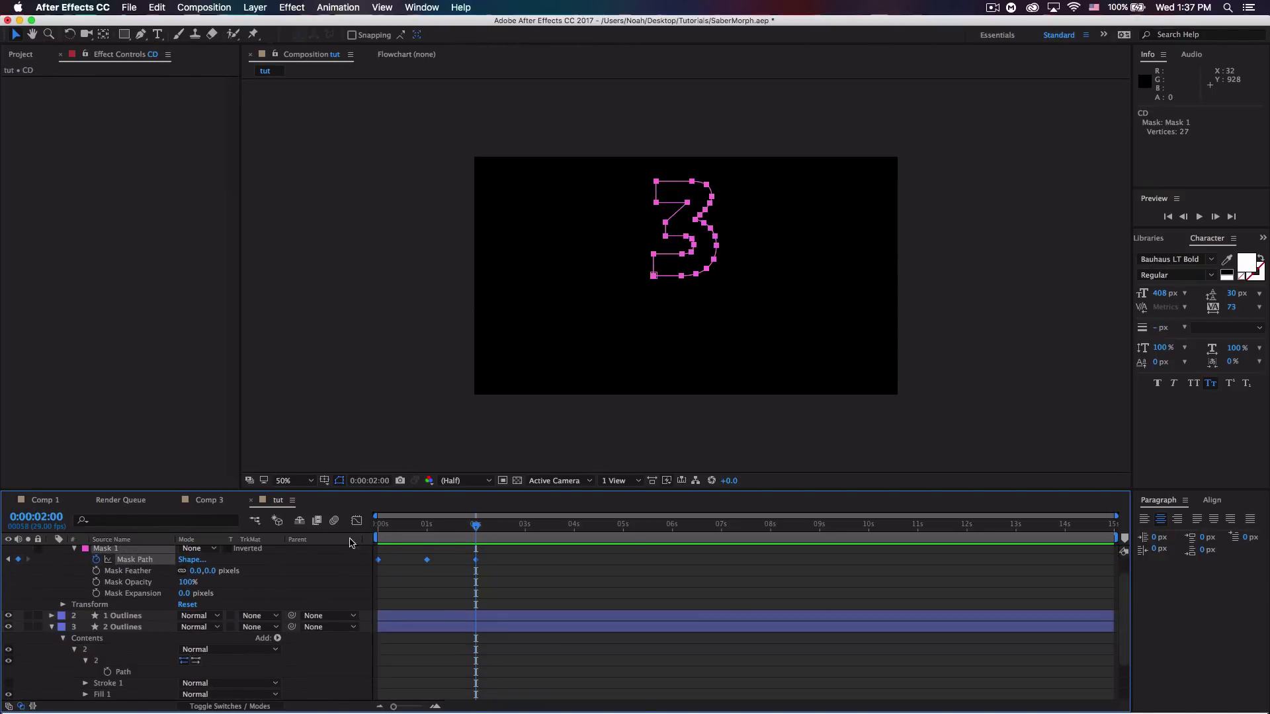
click(527, 523)
key(super+v)
Paste the 1 Outlines path into the mask at four seconds and scrub to check the morph
click(51, 626)
click(51, 615)
click(123, 672)
key(super+c)
click(537, 524)
click(574, 523)
key(super+v)
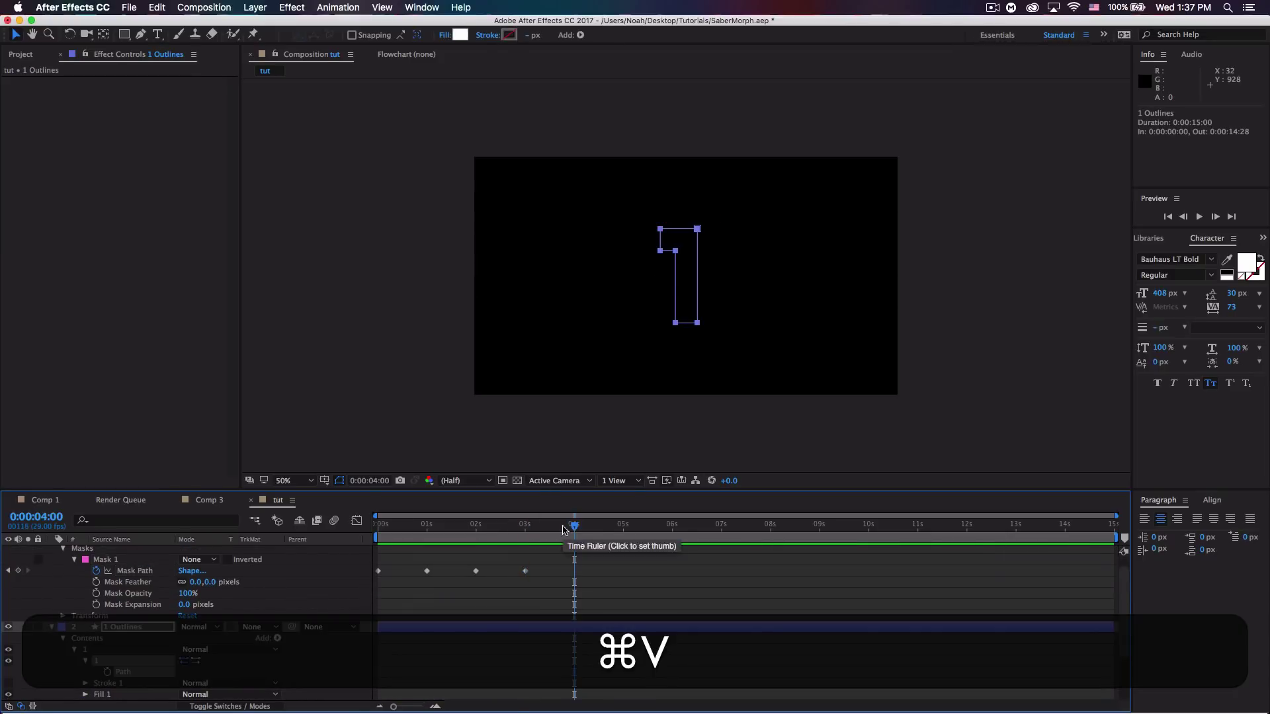
click(134, 570)
key(super+v)
click(52, 627)
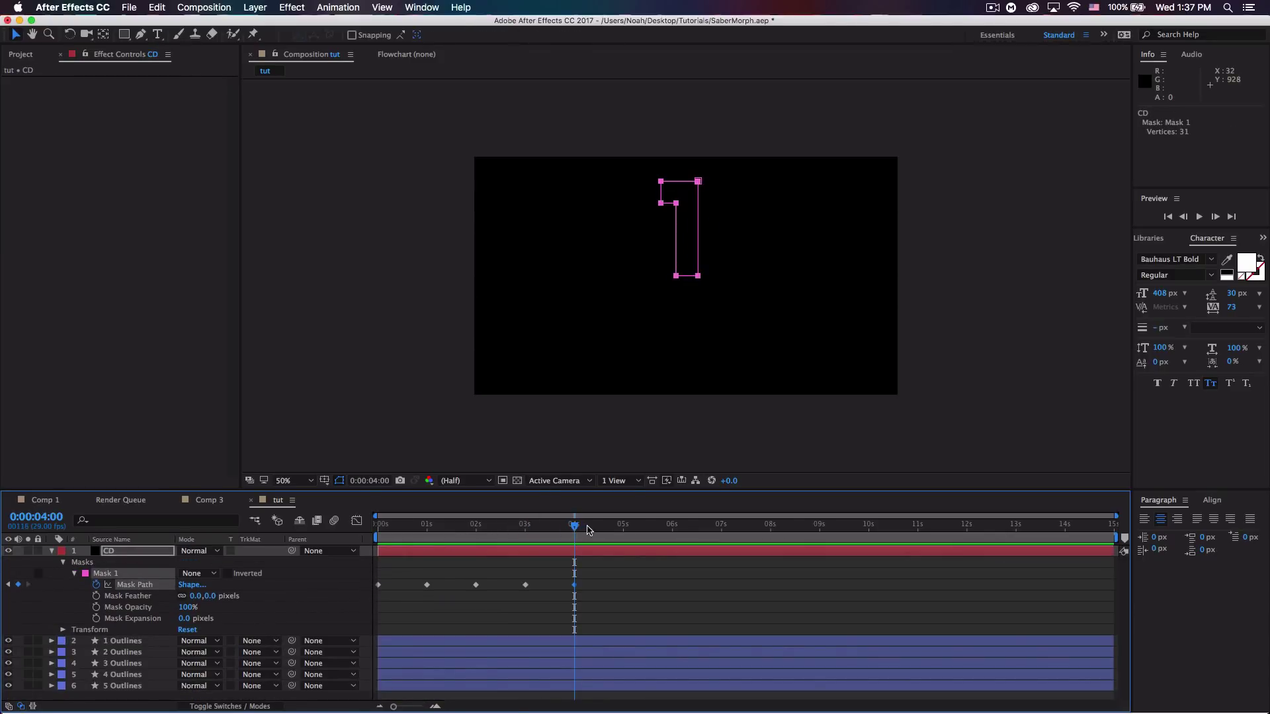
mouse_move(573, 527)
mouse_down()
mouse_move(372, 537)
mouse_move(582, 534)
mouse_up()
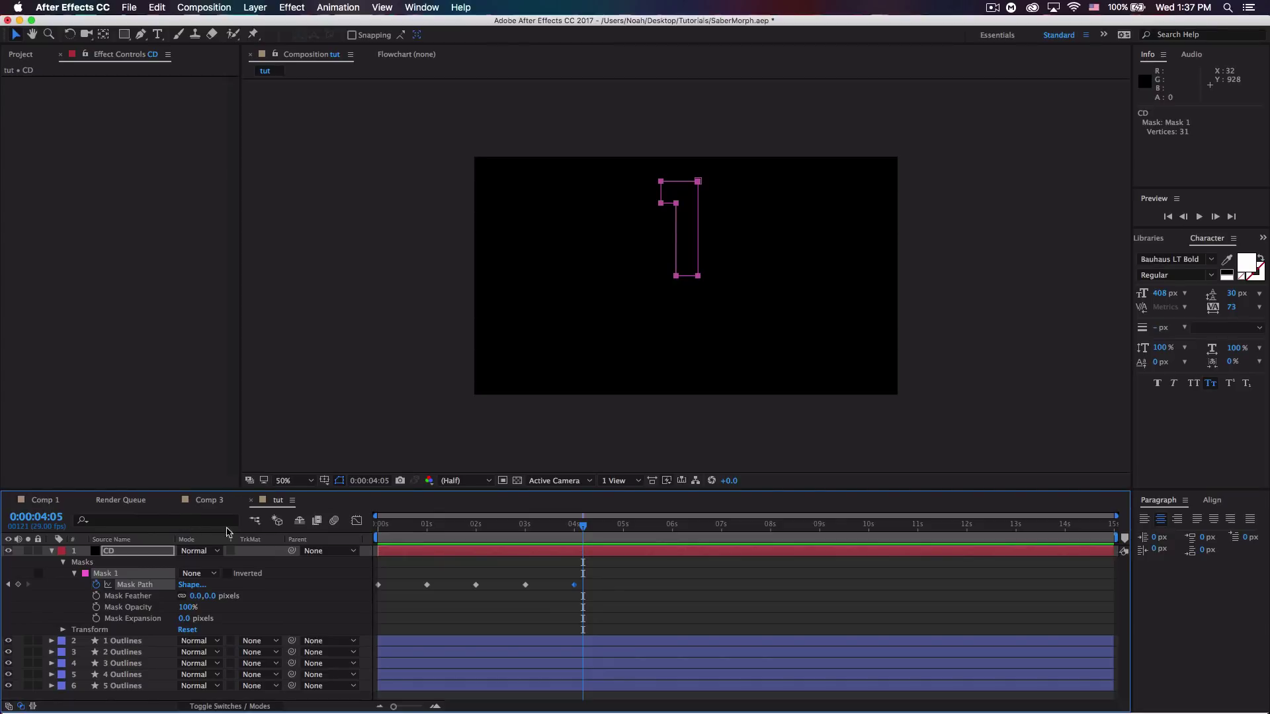
Show the Effects & Presets panel and drag the Saber effect onto the CD layer
click(1262, 238)
click(1226, 257)
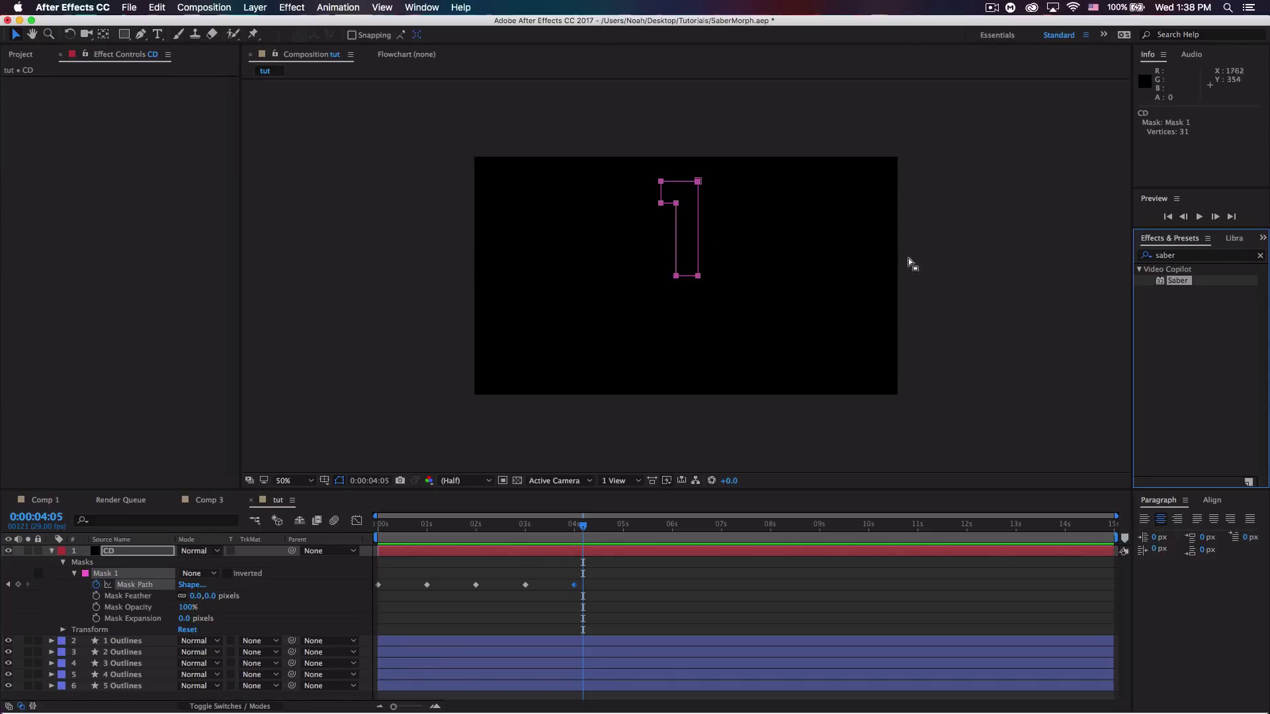
click(287, 5)
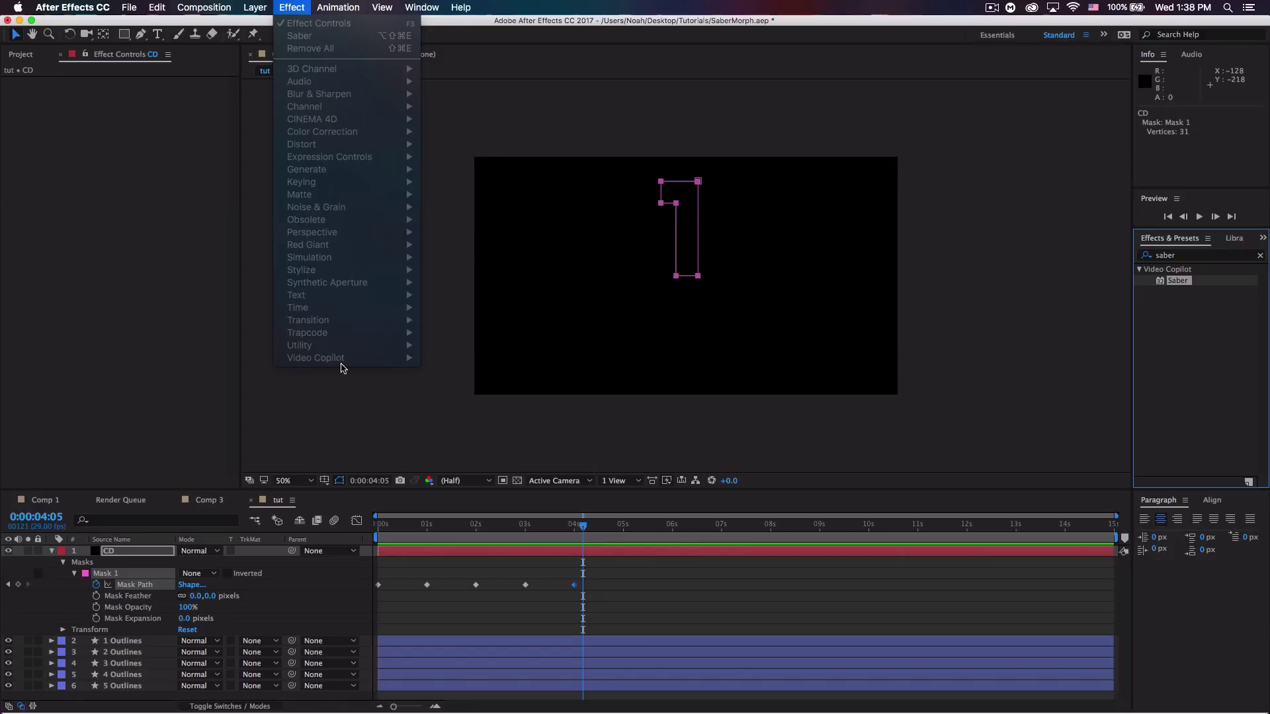
click(1206, 327)
drag(1177, 280, 131, 553)
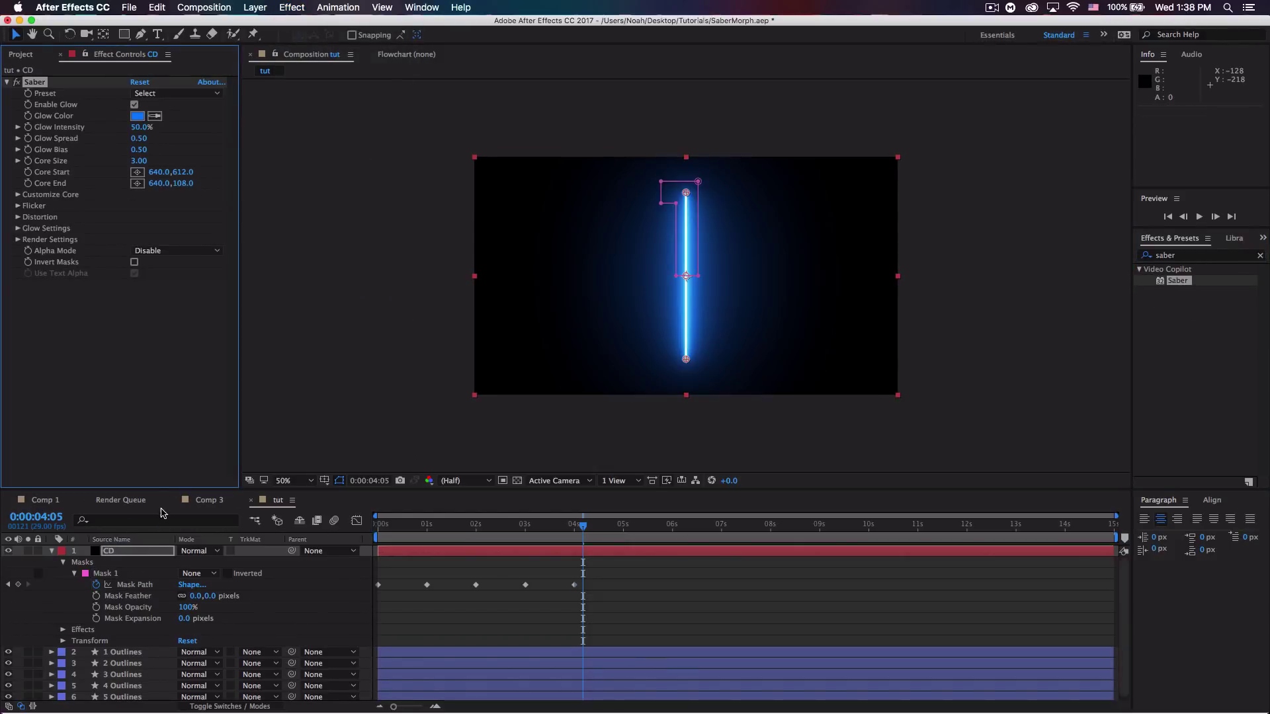
Switch Saber's Preset to Arc Reactor and expand Customize Core
click(165, 95)
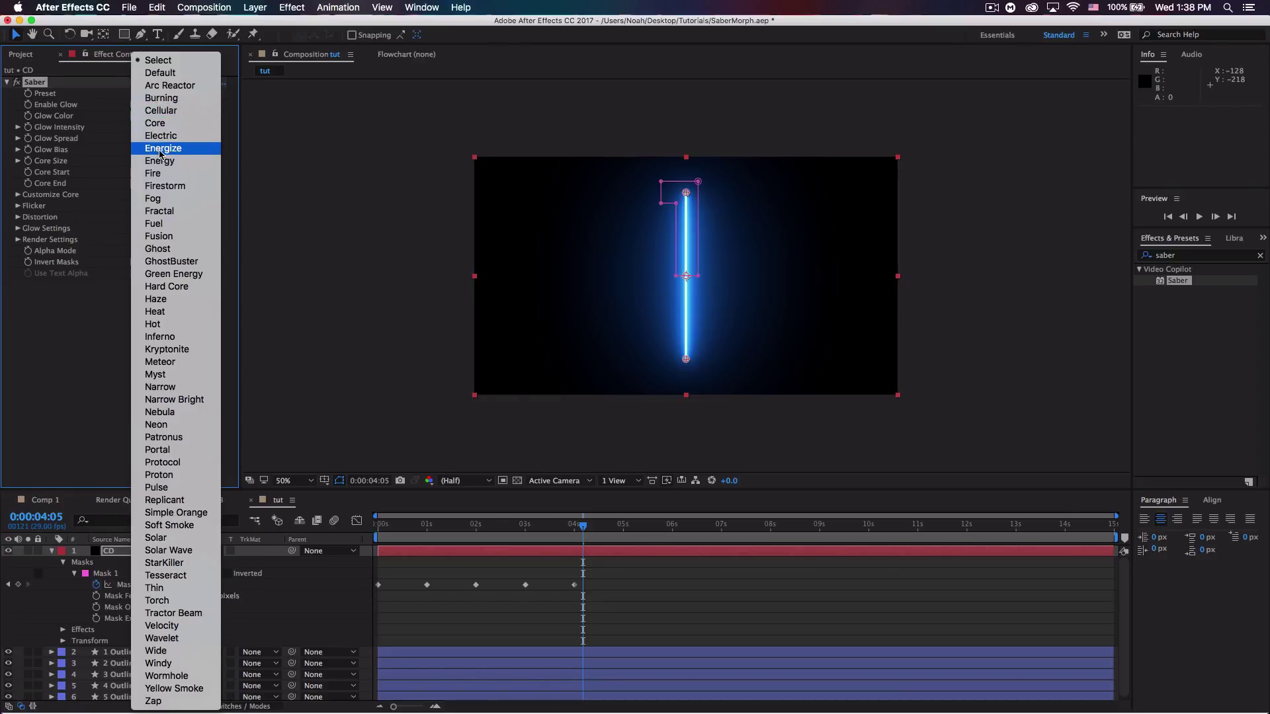
click(166, 88)
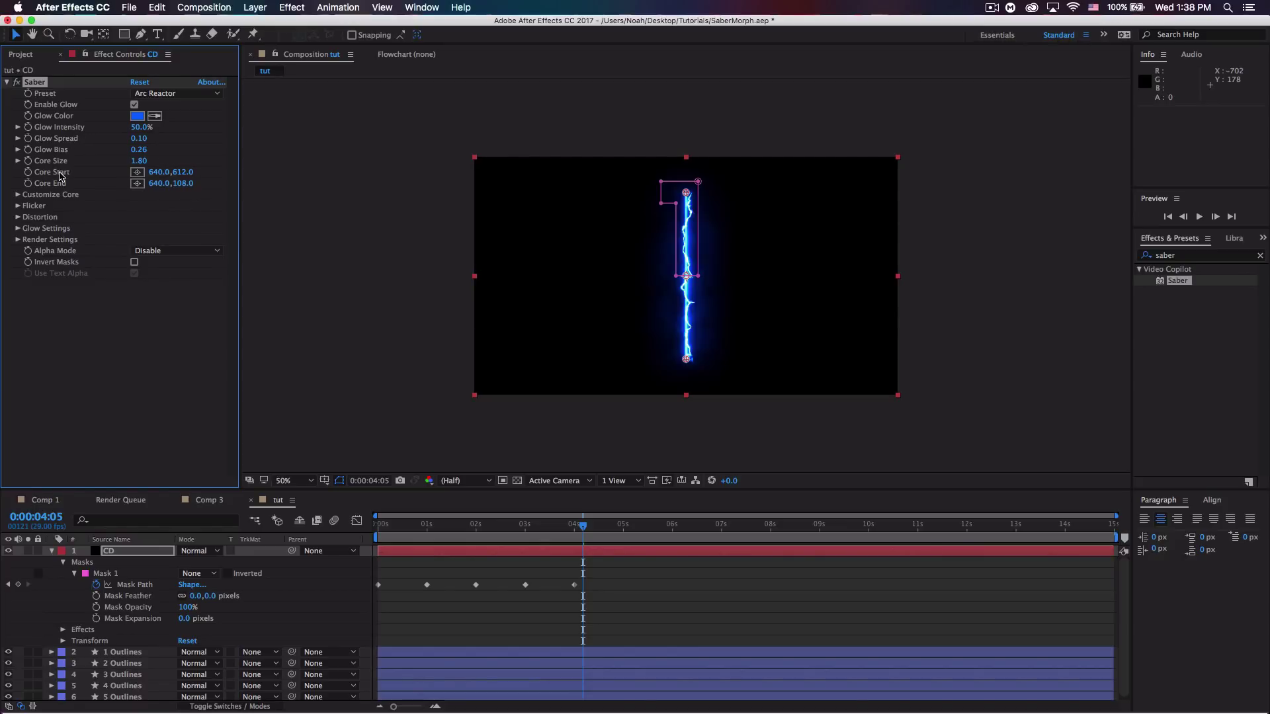
click(18, 194)
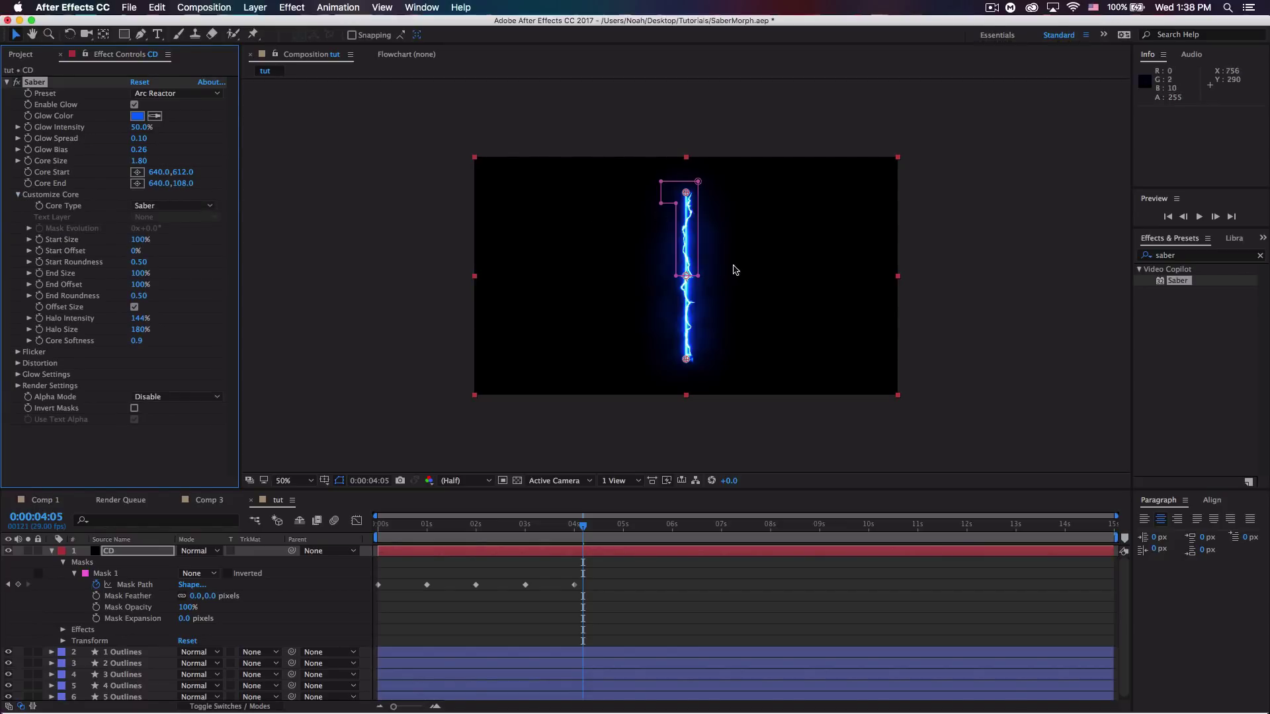
Set Saber's Core Type to Layer Masks, then test-nudge the 1 mask shape and undo it
click(175, 207)
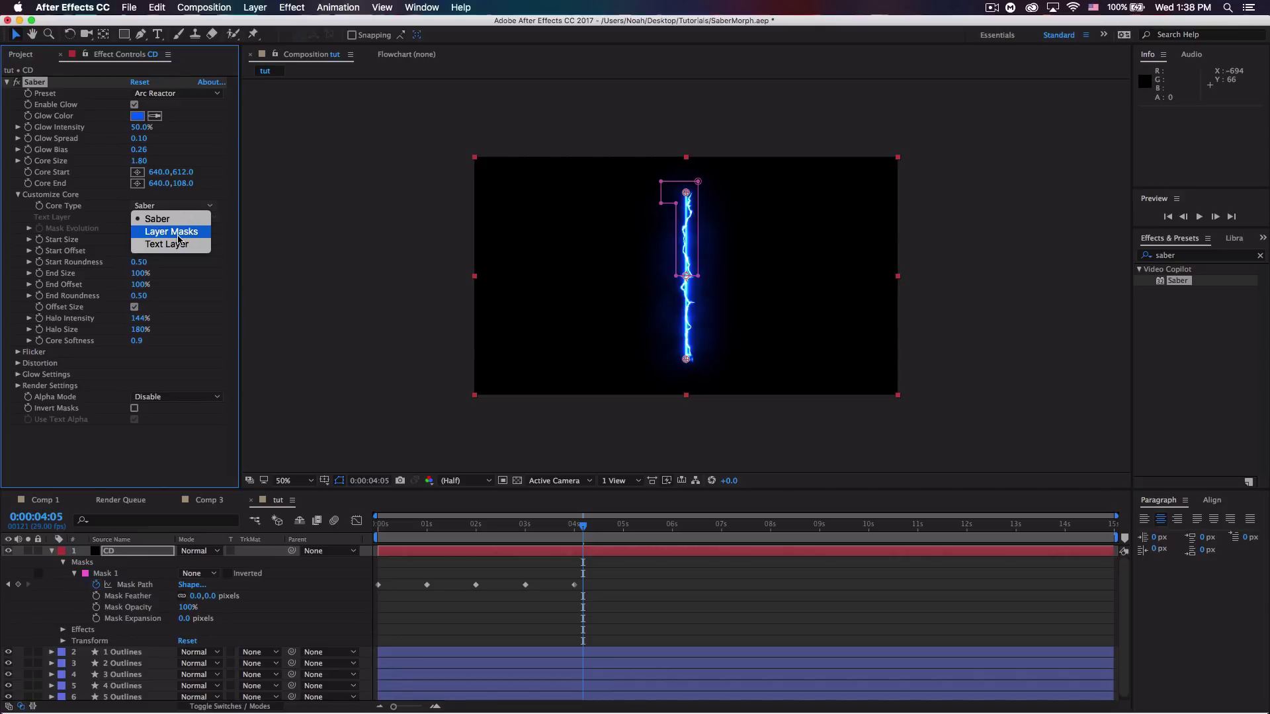
click(174, 232)
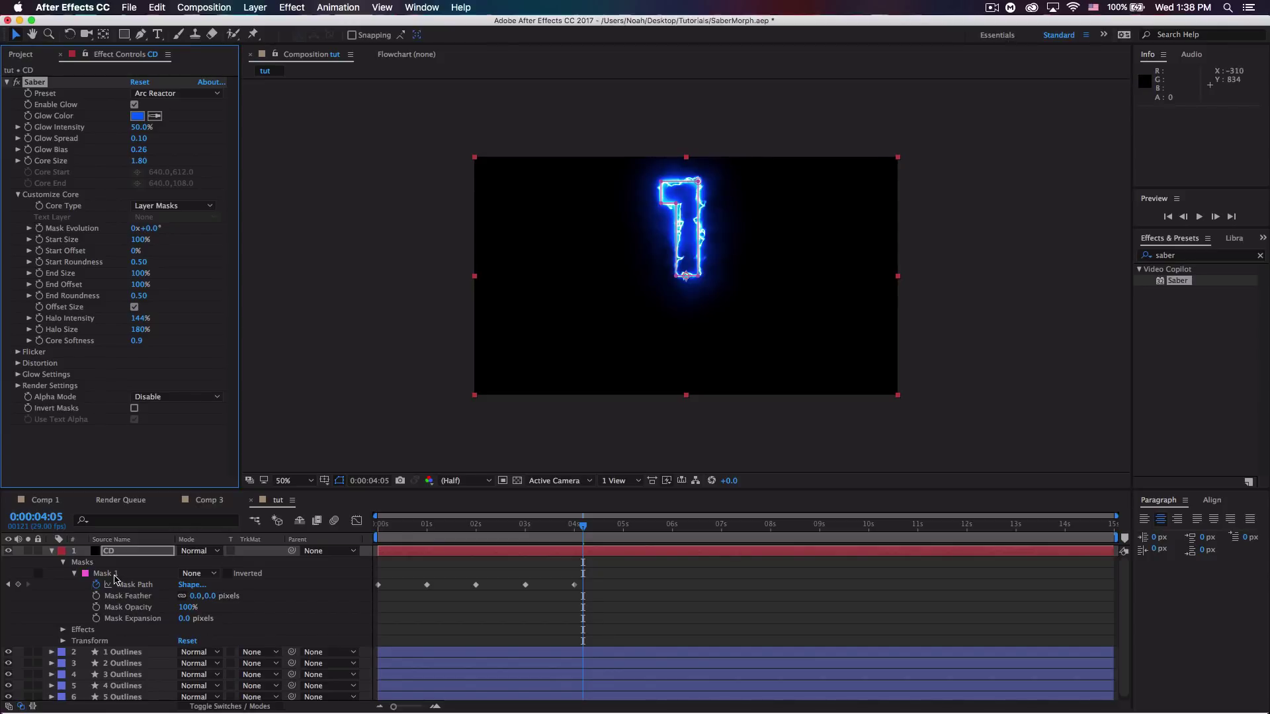
click(104, 574)
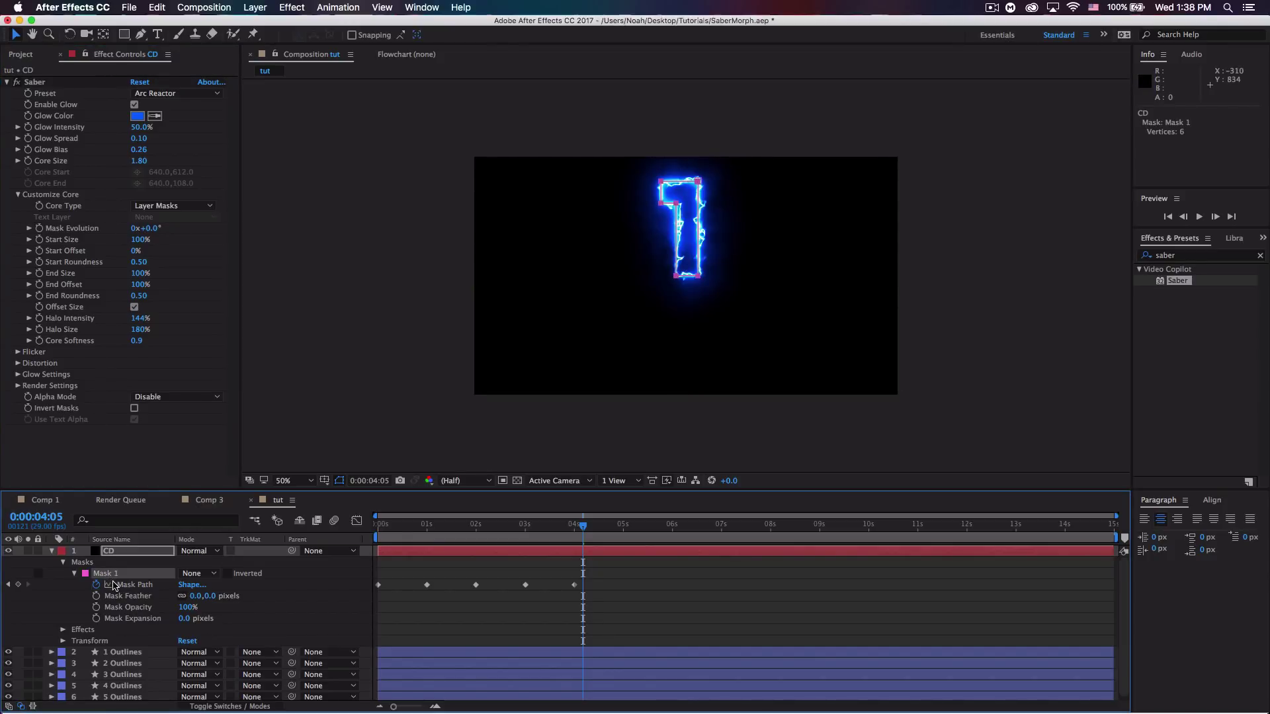
key(Down)
key(Down)
key(Down)
key(Down)
key(Down)
key(Down)
key(Down)
key(Down)
key(Down)
key(Down)
key(Down)
key(Down)
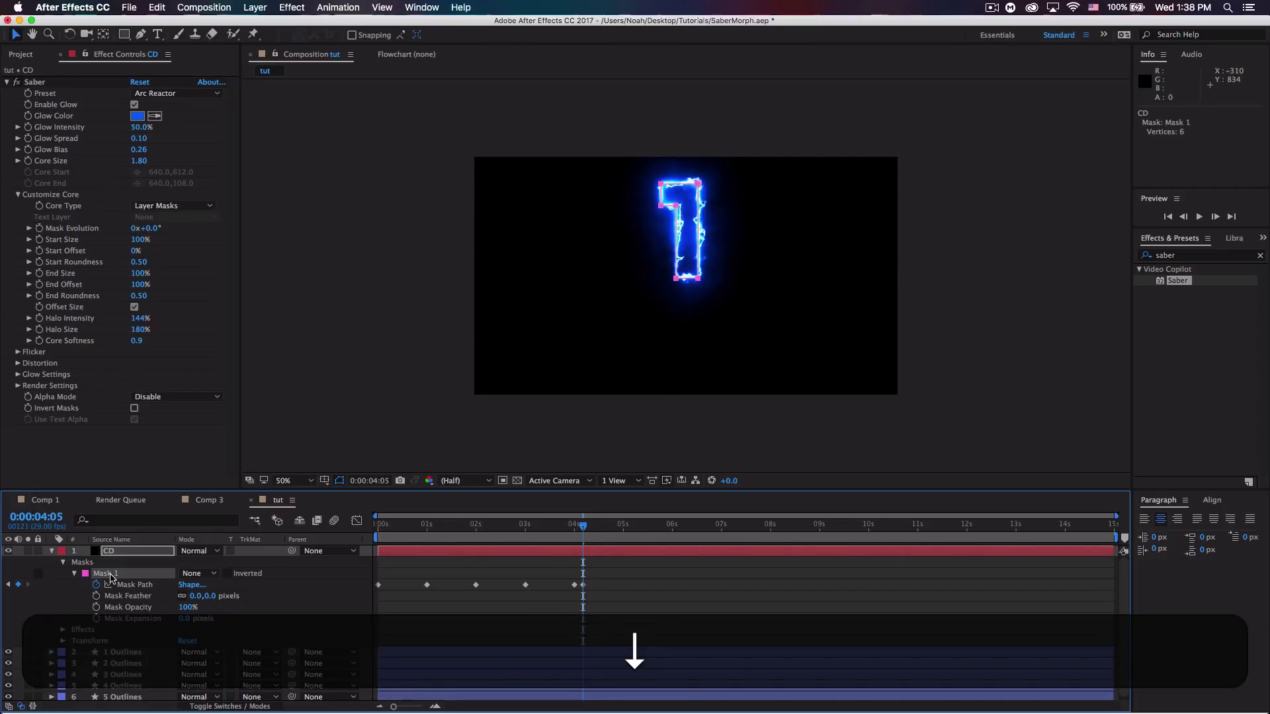
key(Down)
key(Down)
key(Down)
key(Down)
key(Down)
key(Down)
key(Down)
key(Down)
key(Down)
key(Down)
key(Down)
key(Down)
key(Down)
key(Down)
key(Down)
key(Down)
key(Down)
key(Down)
key(Down)
key(Down)
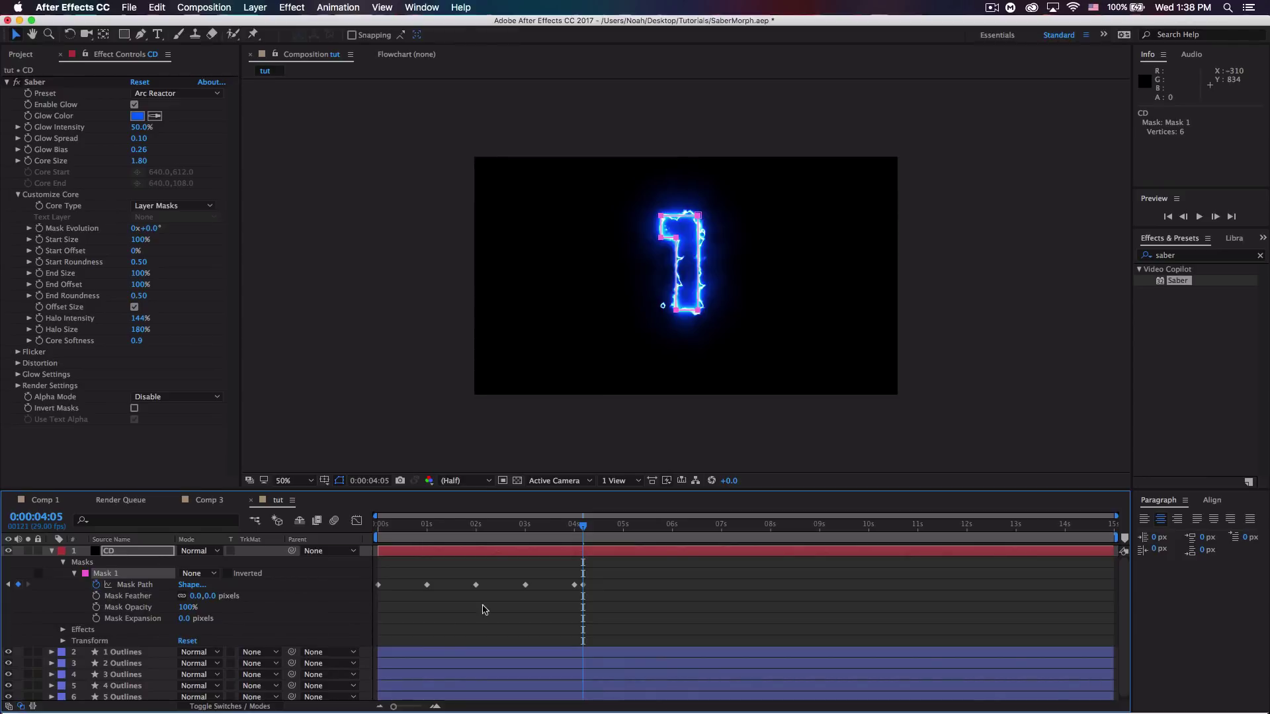
drag(582, 527, 577, 527)
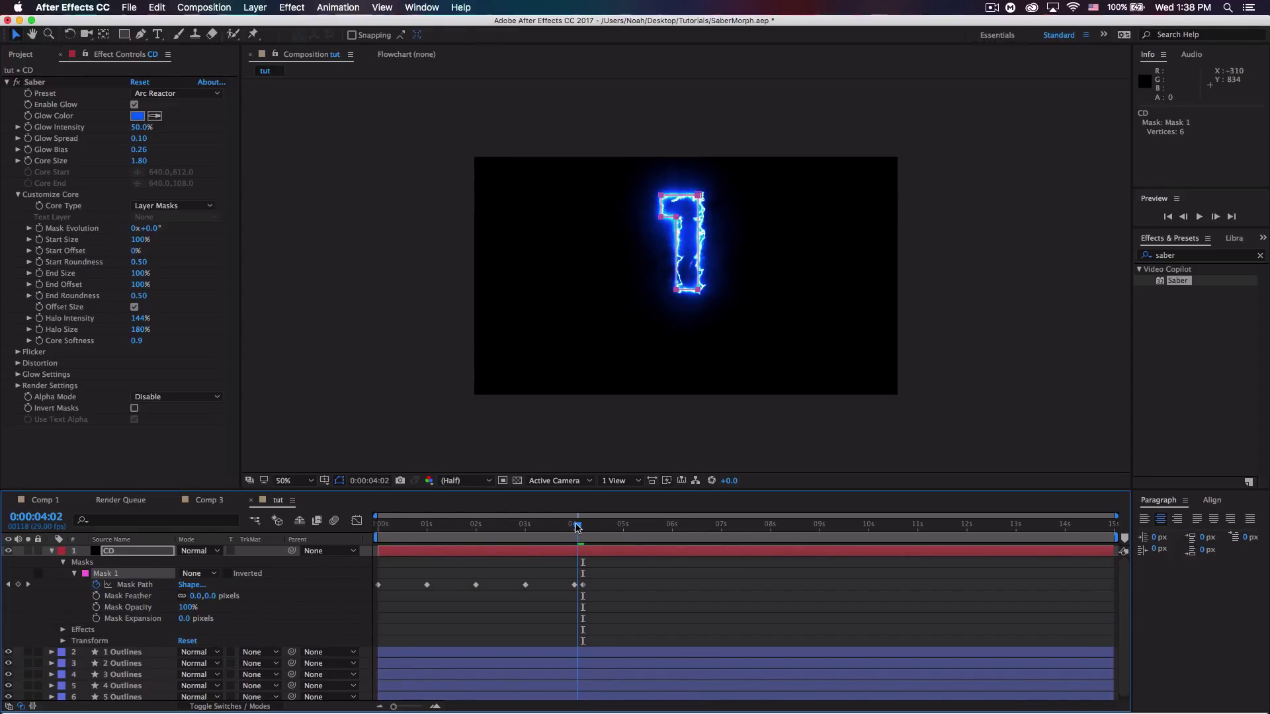
key(super+z)
key(super+z)
key(super+z)
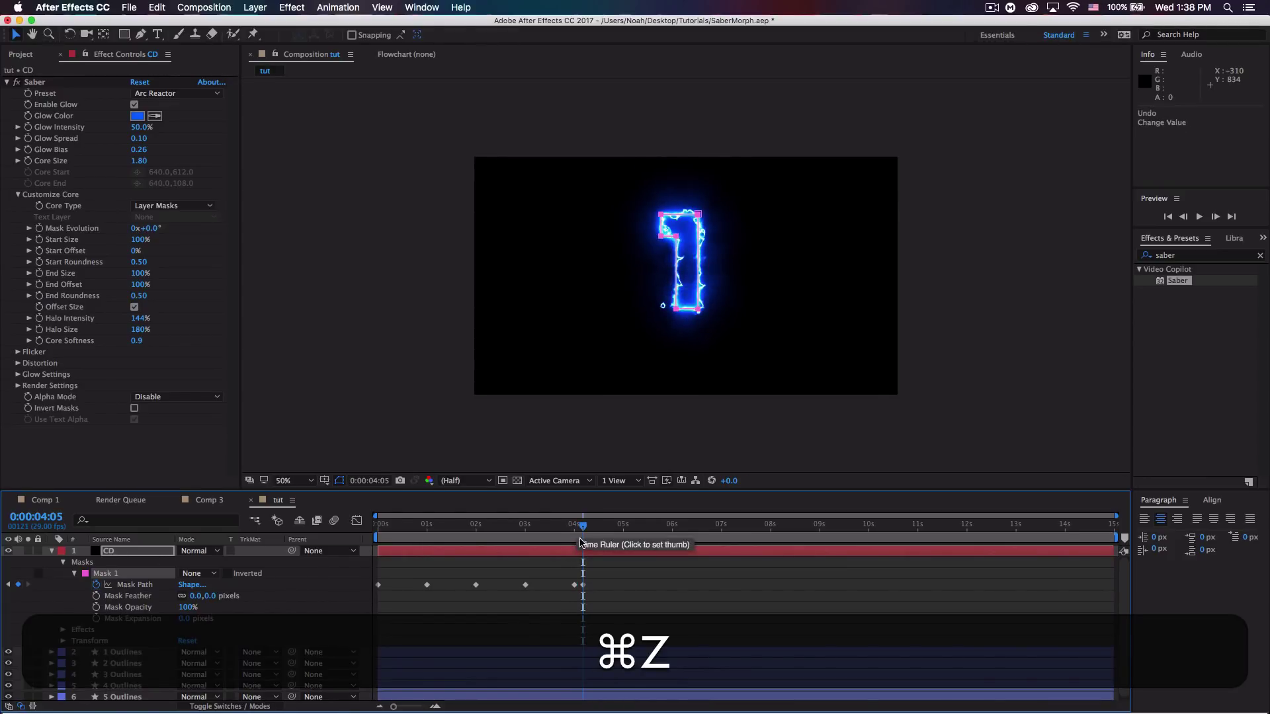
key(super+z)
key(super+z)
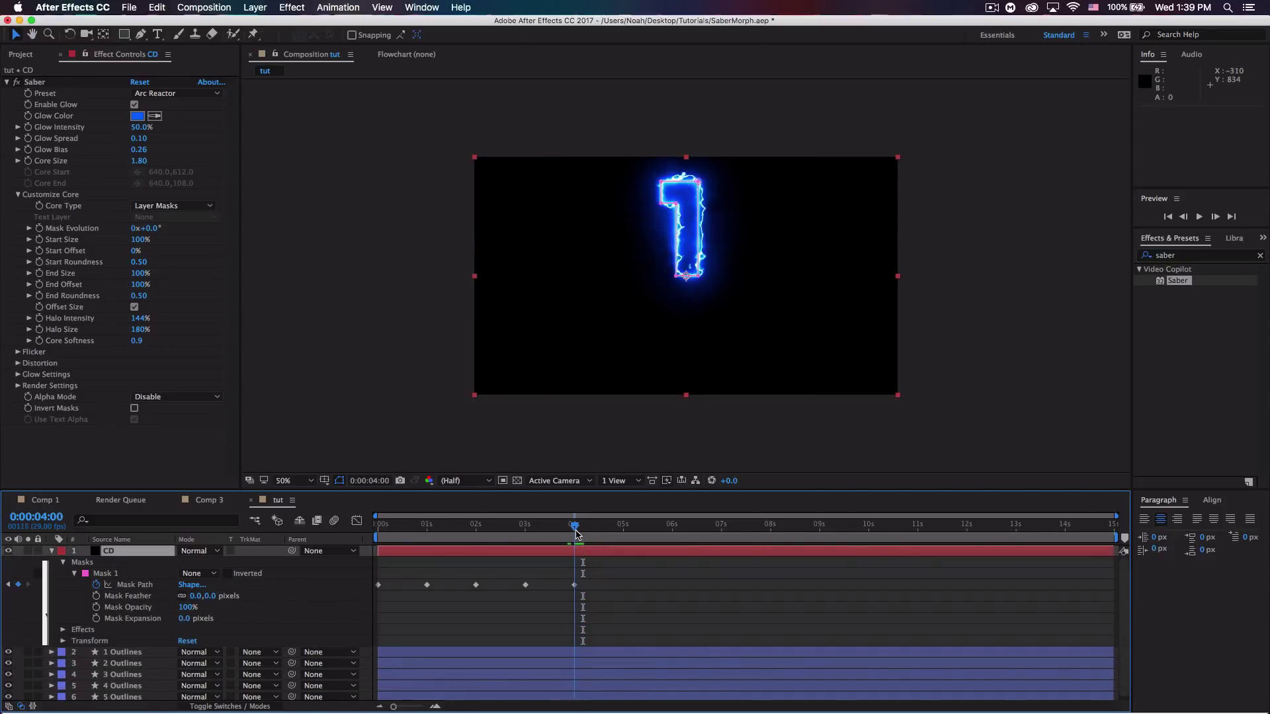
key(Down)
key(Down)
key(Down)
key(Down)
key(Down)
key(Down)
key(Down)
key(Down)
key(Down)
key(Down)
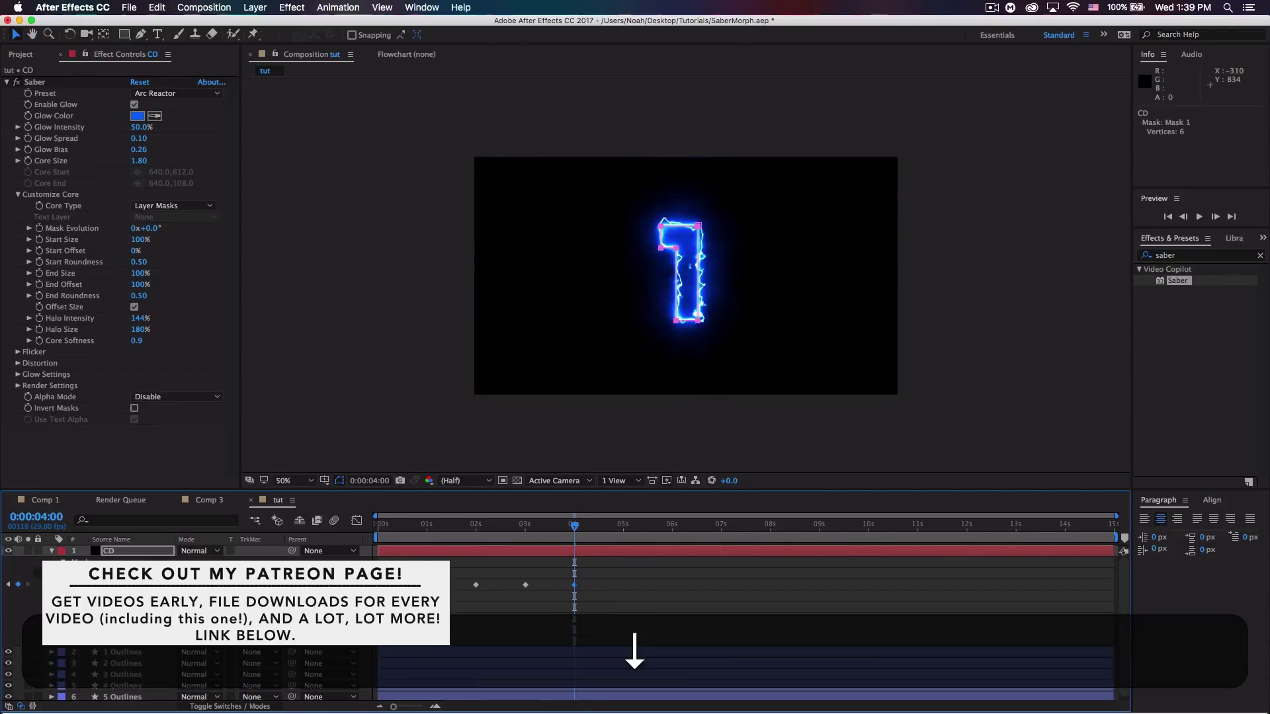
drag(579, 531, 527, 529)
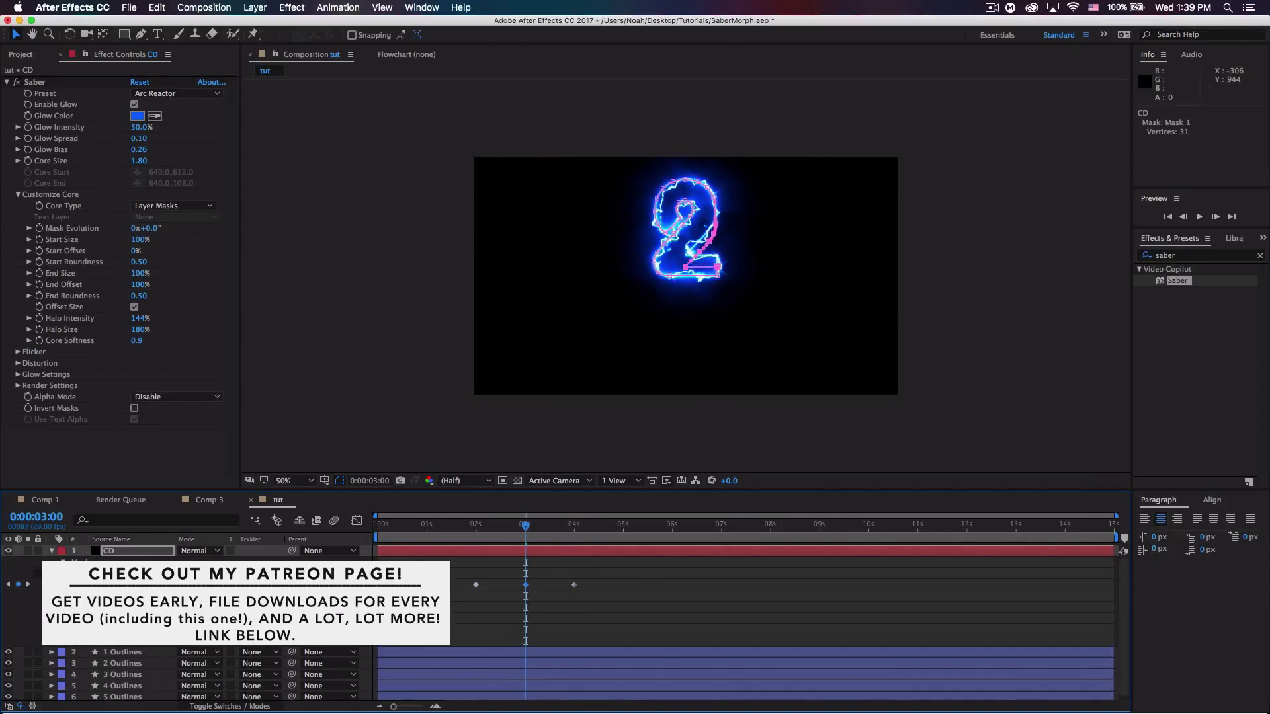
key(super+z)
key(super+z)
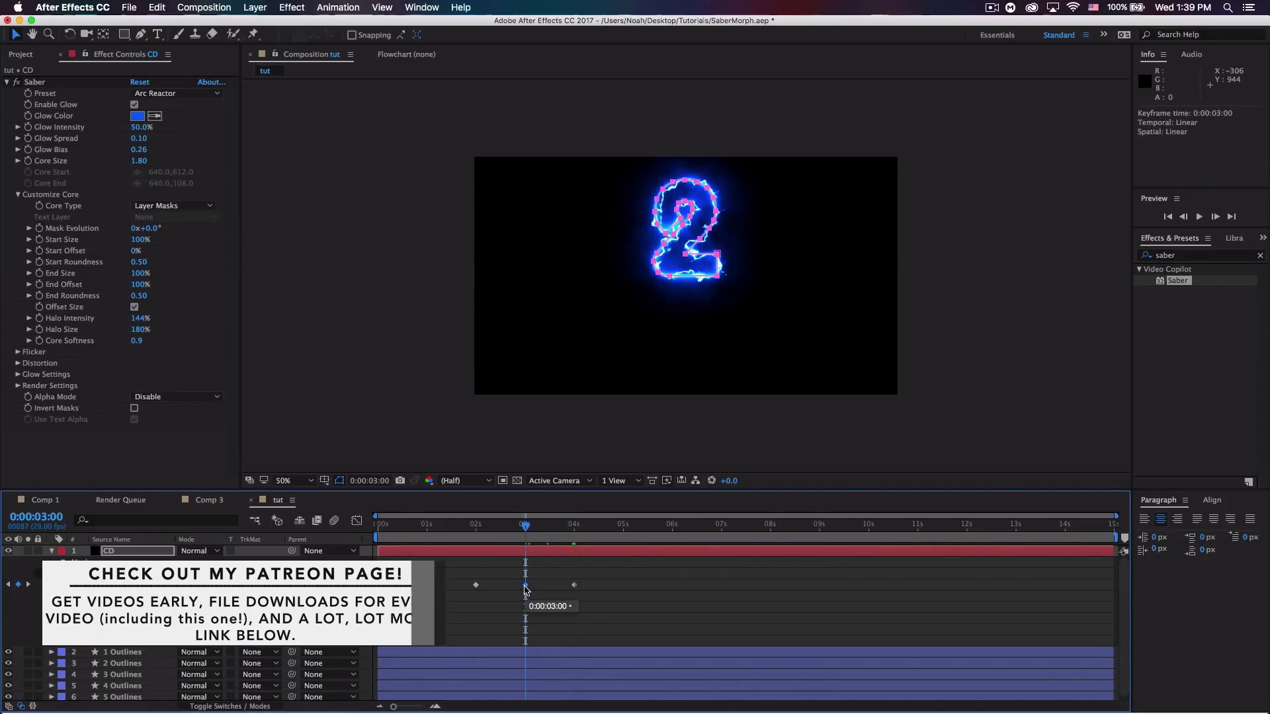
Step through the Mask Path keyframes at 3s, 2s, 1s and 0s, then scrub the morph
click(525, 585)
click(533, 525)
drag(535, 528, 476, 526)
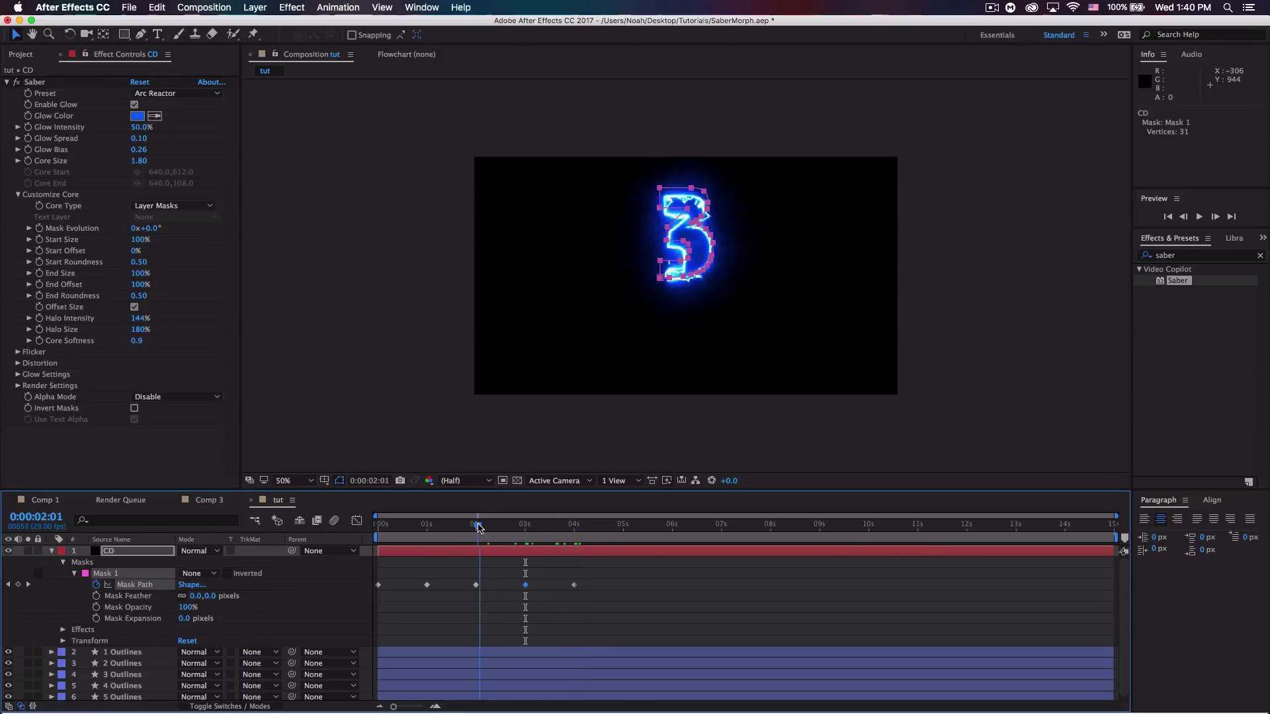
click(476, 585)
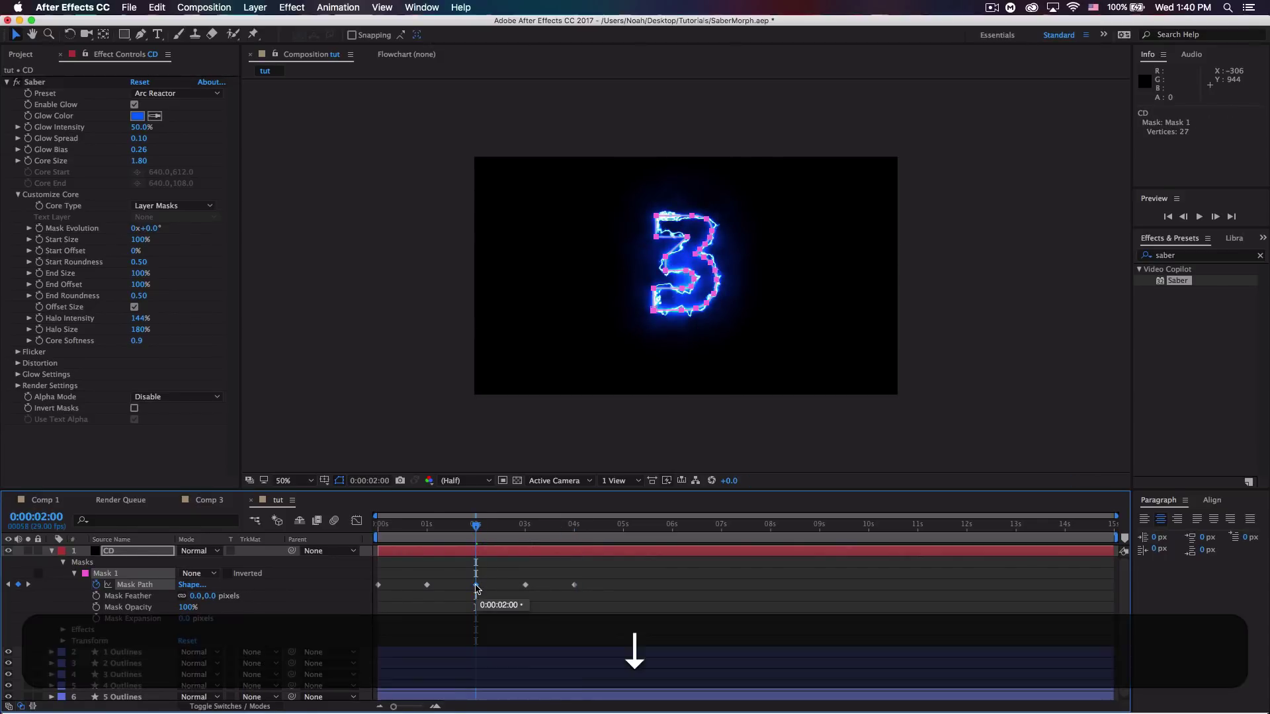
click(426, 584)
click(427, 526)
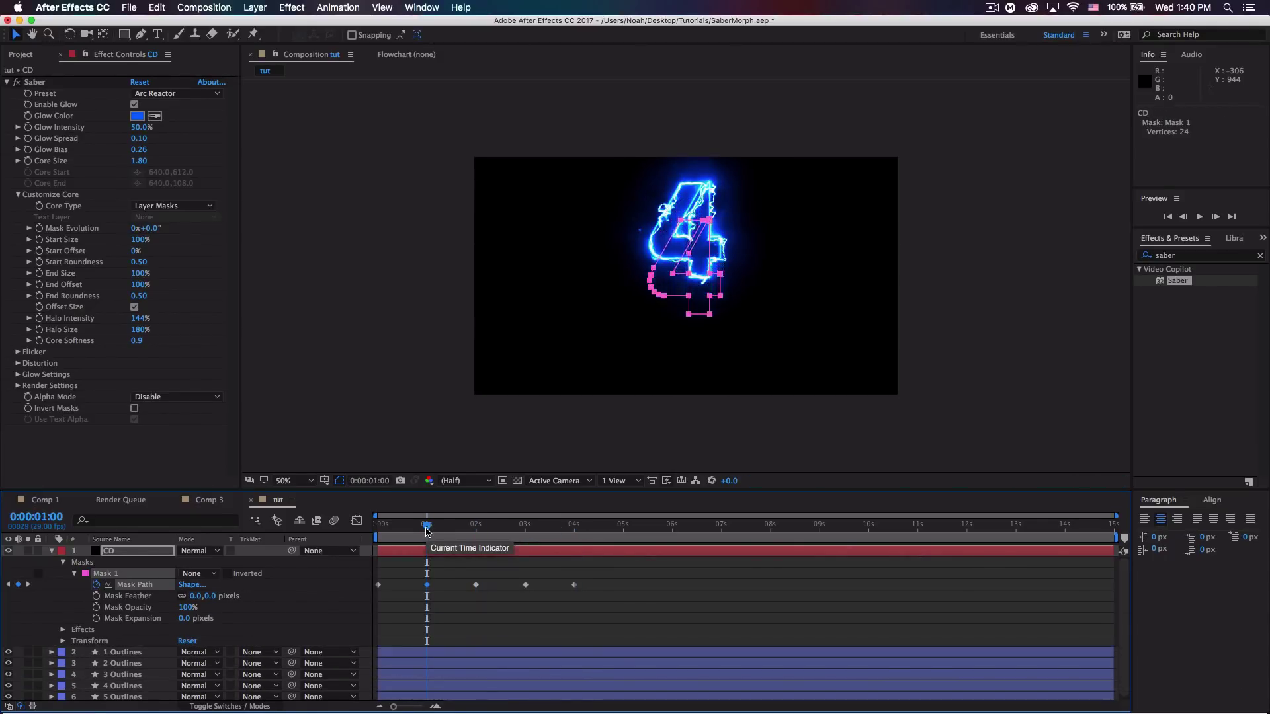
drag(427, 526, 378, 525)
click(378, 585)
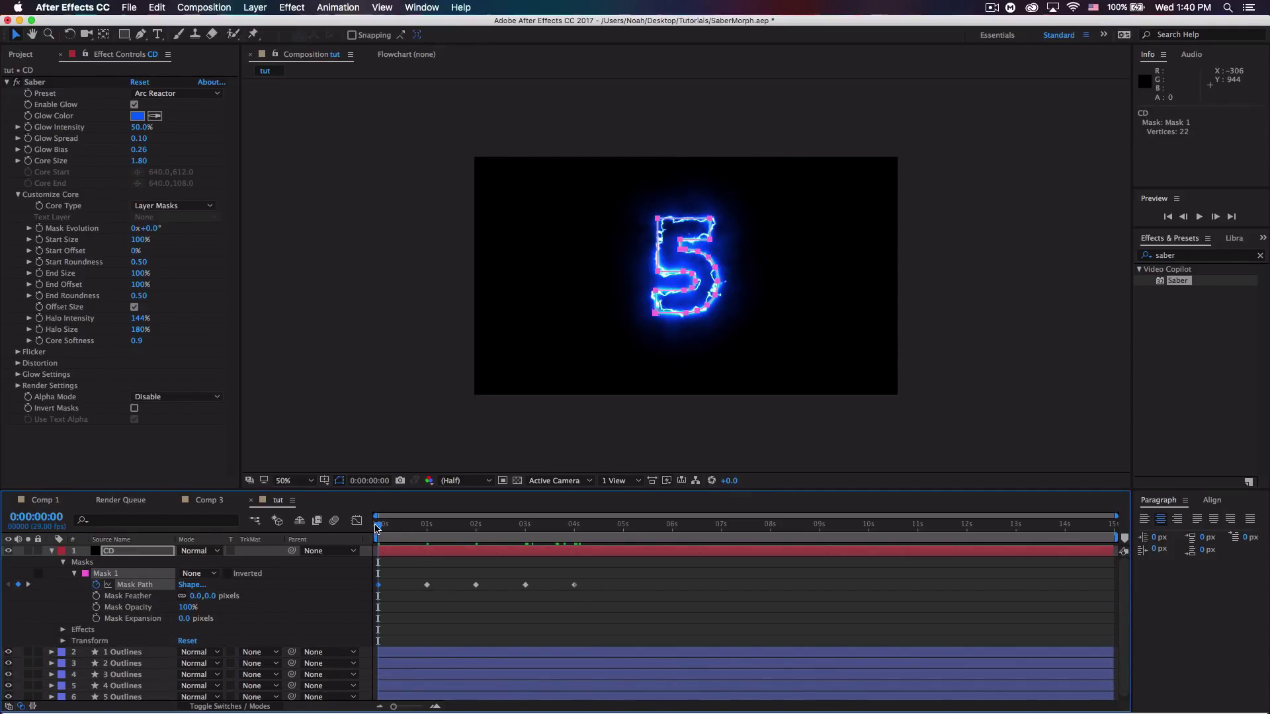
drag(375, 528, 575, 541)
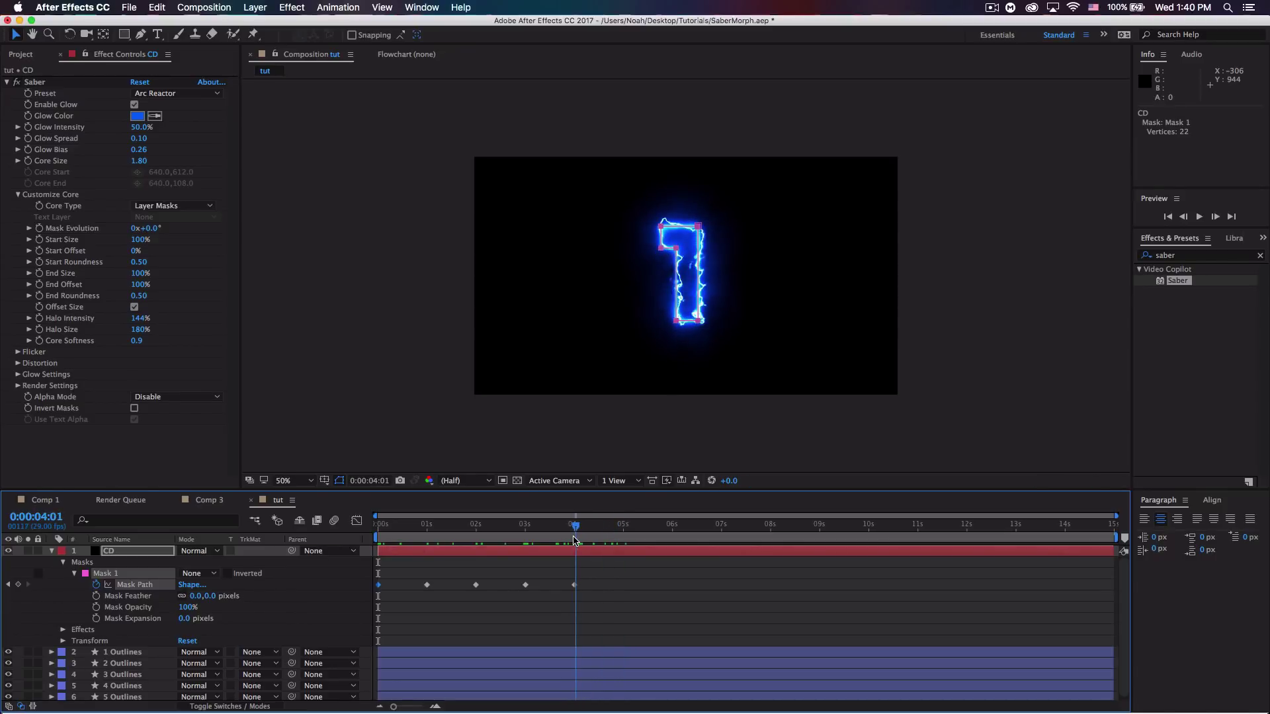
Copy the five Mask Path keyframes, paste them at 0:00:00:15, and play the countdown from 0
click(608, 605)
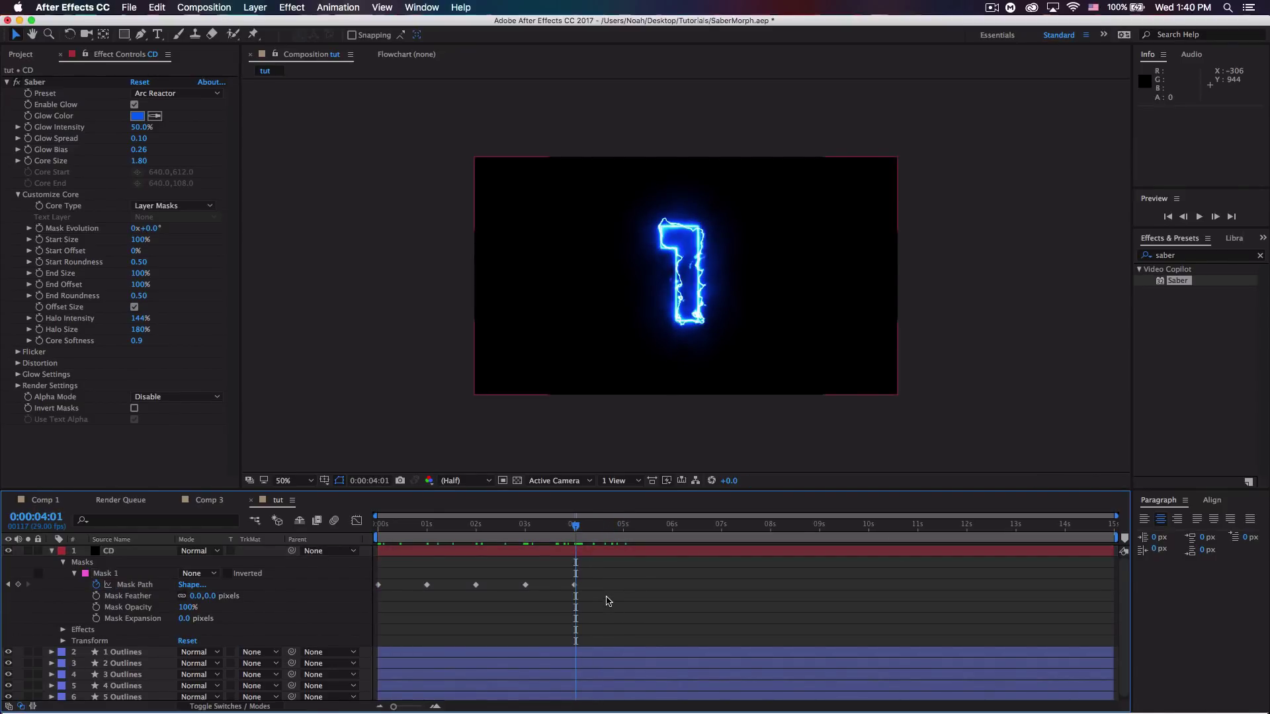
drag(622, 607, 377, 580)
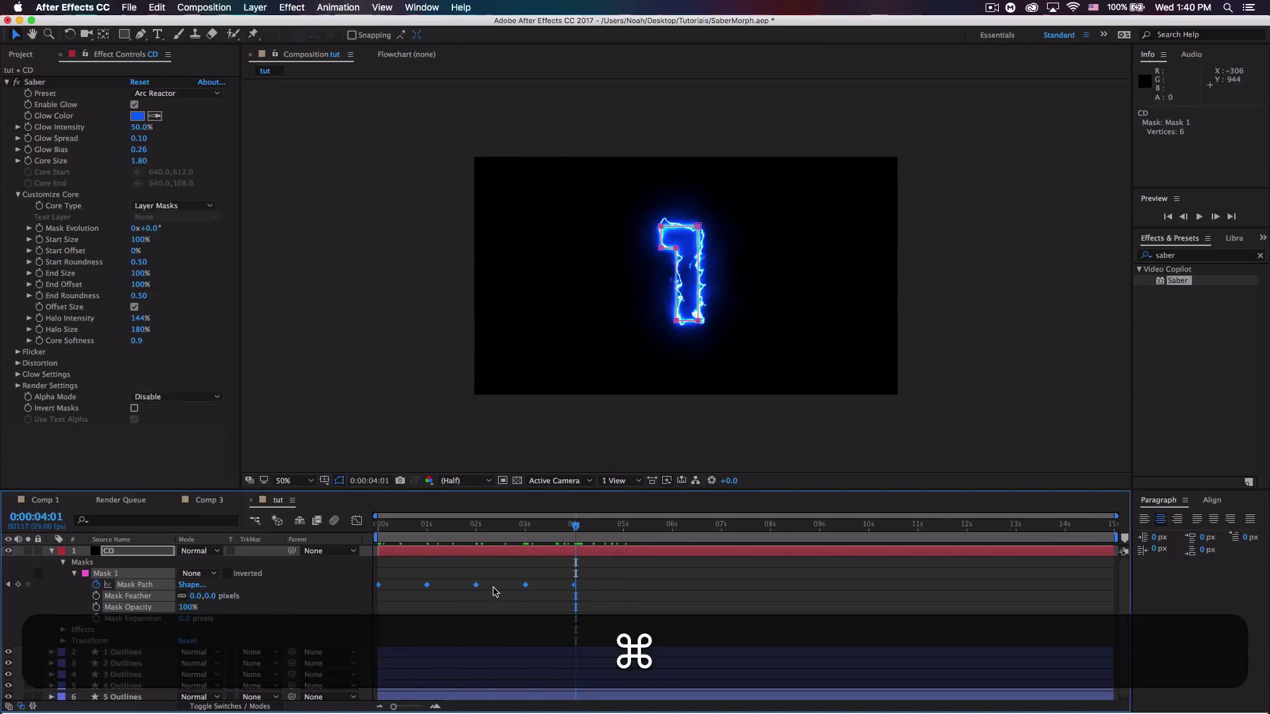
key(super+c)
drag(405, 529, 404, 529)
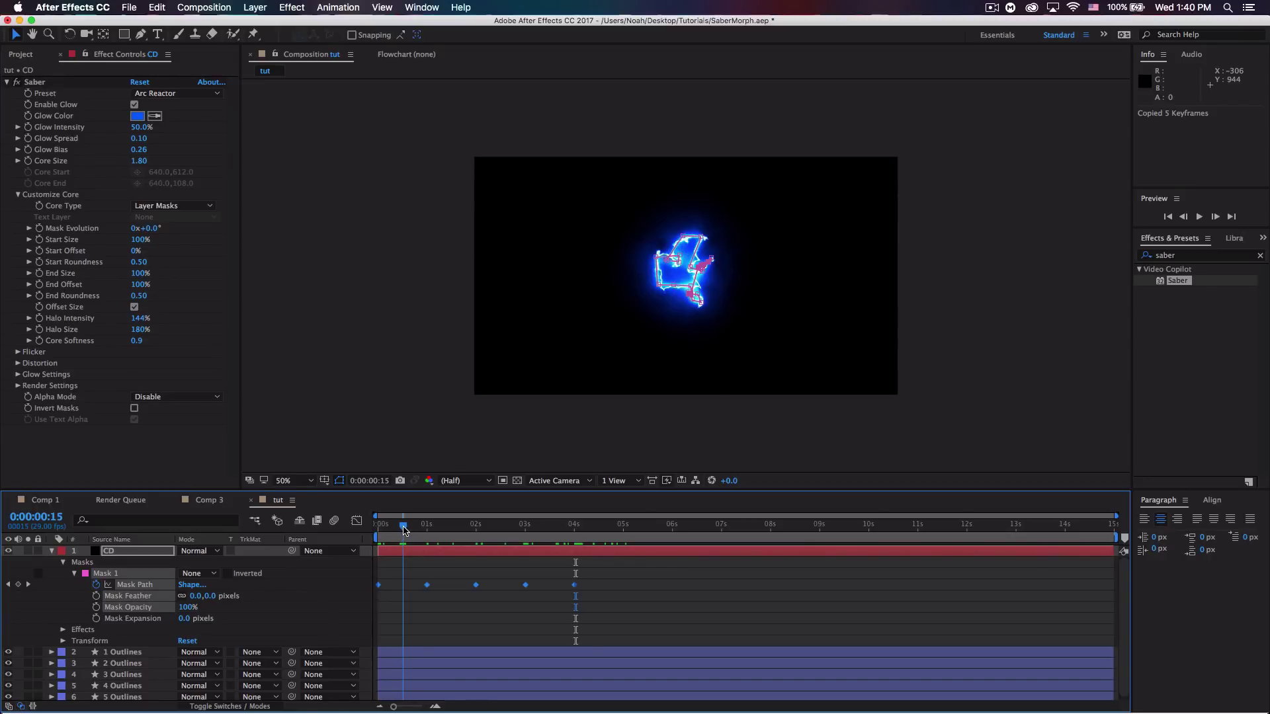
key(super+v)
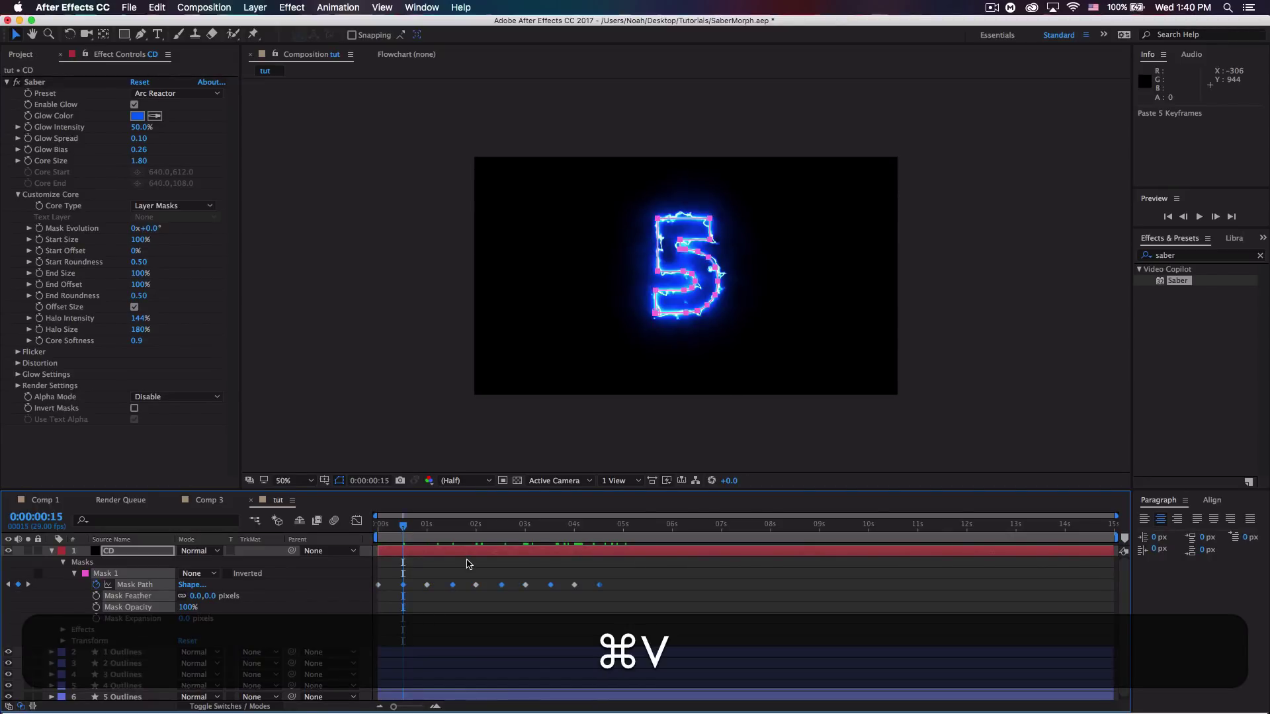
drag(404, 528, 367, 527)
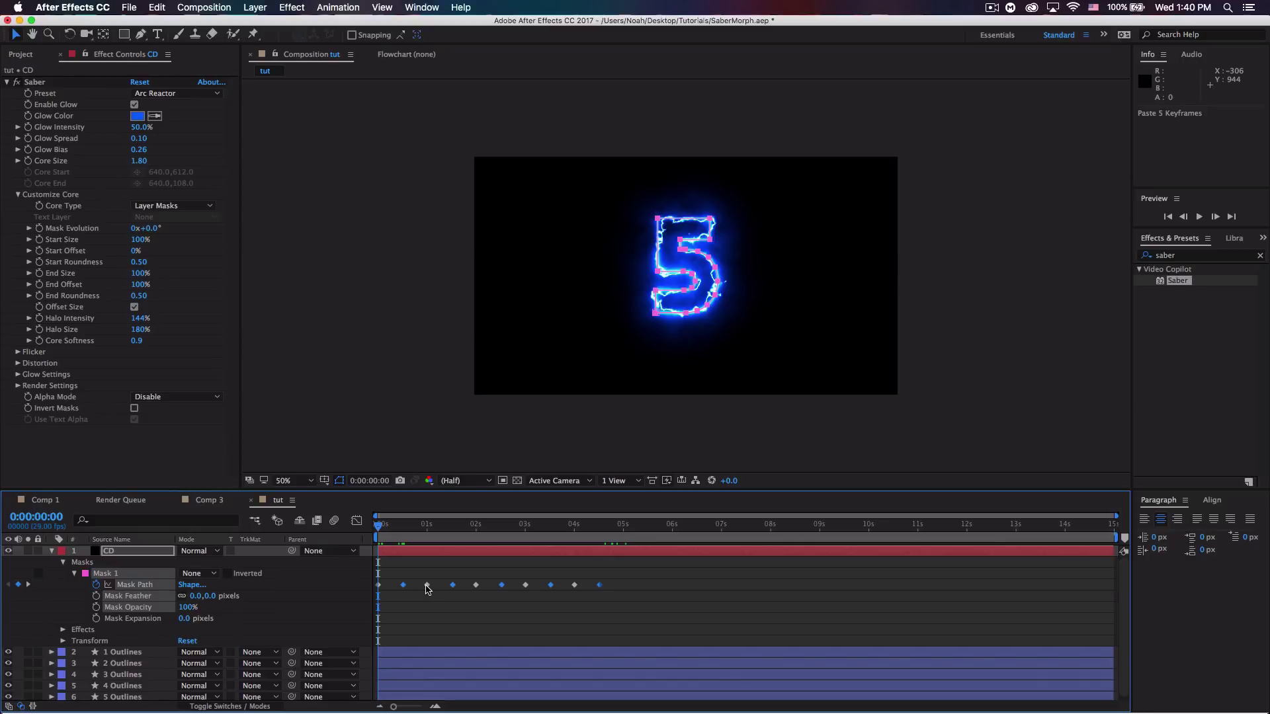
mouse_move(453, 589)
key(space)
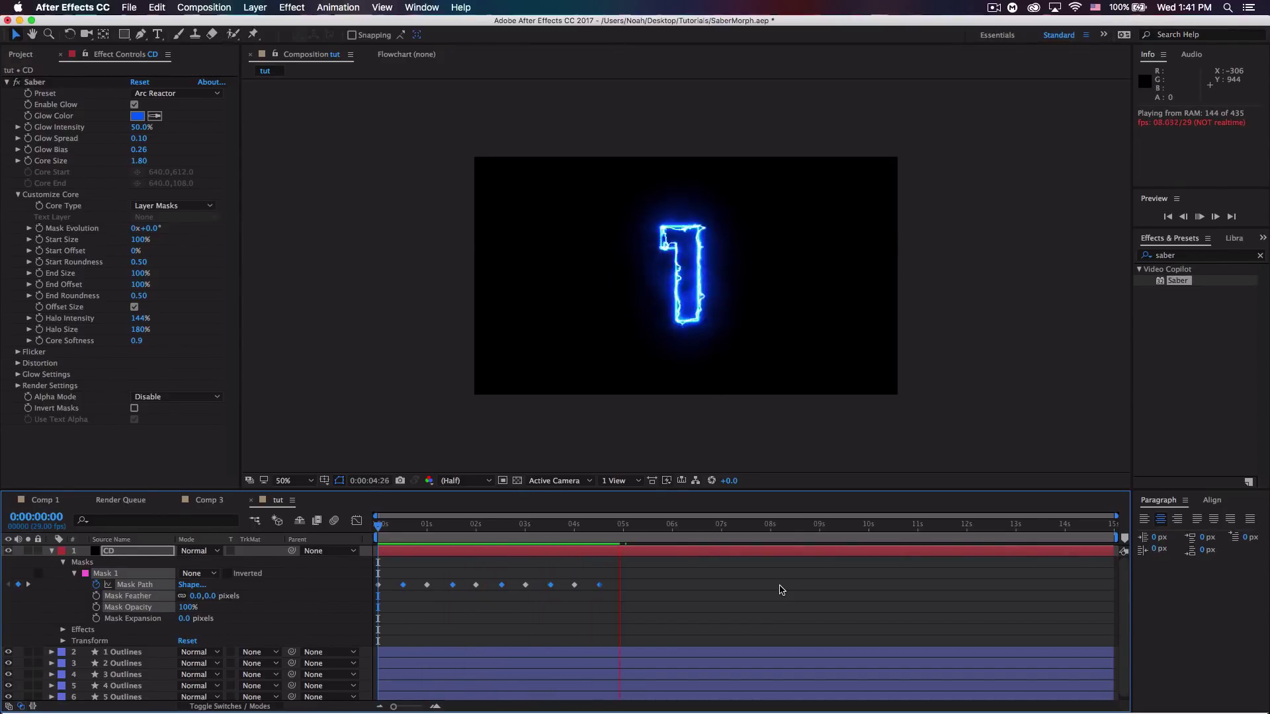
key(space)
key(space)
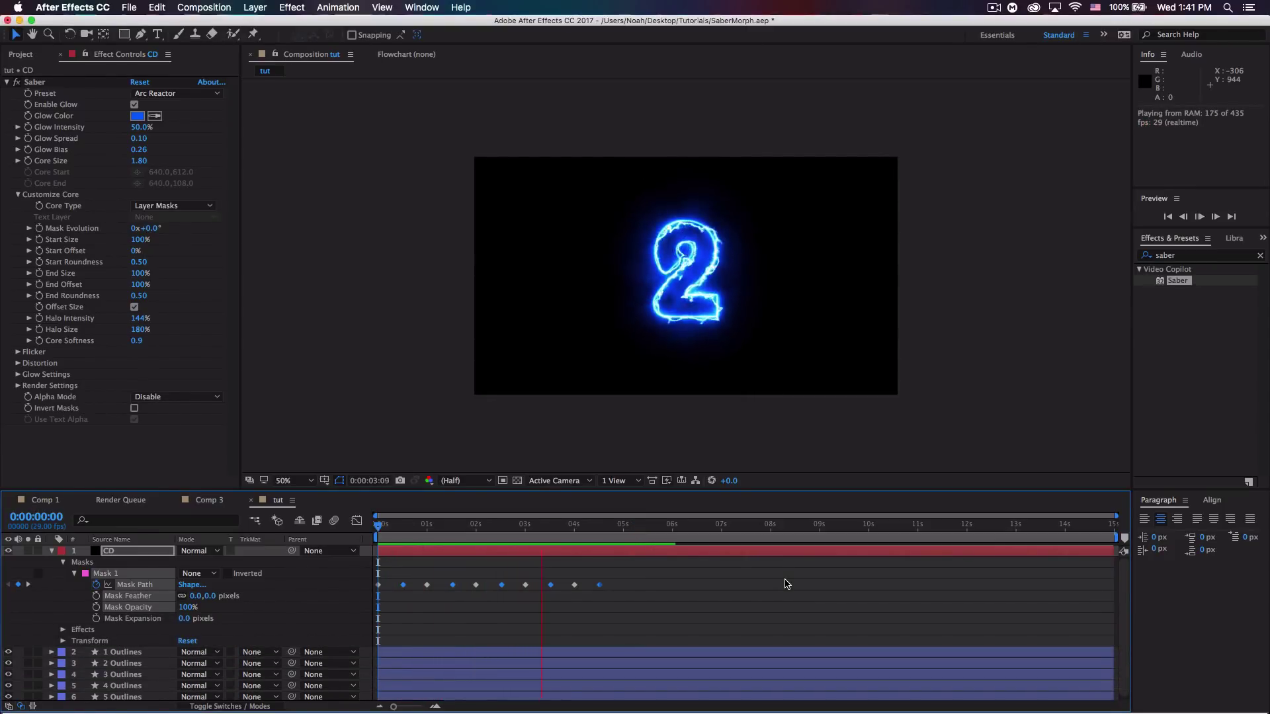
key(space)
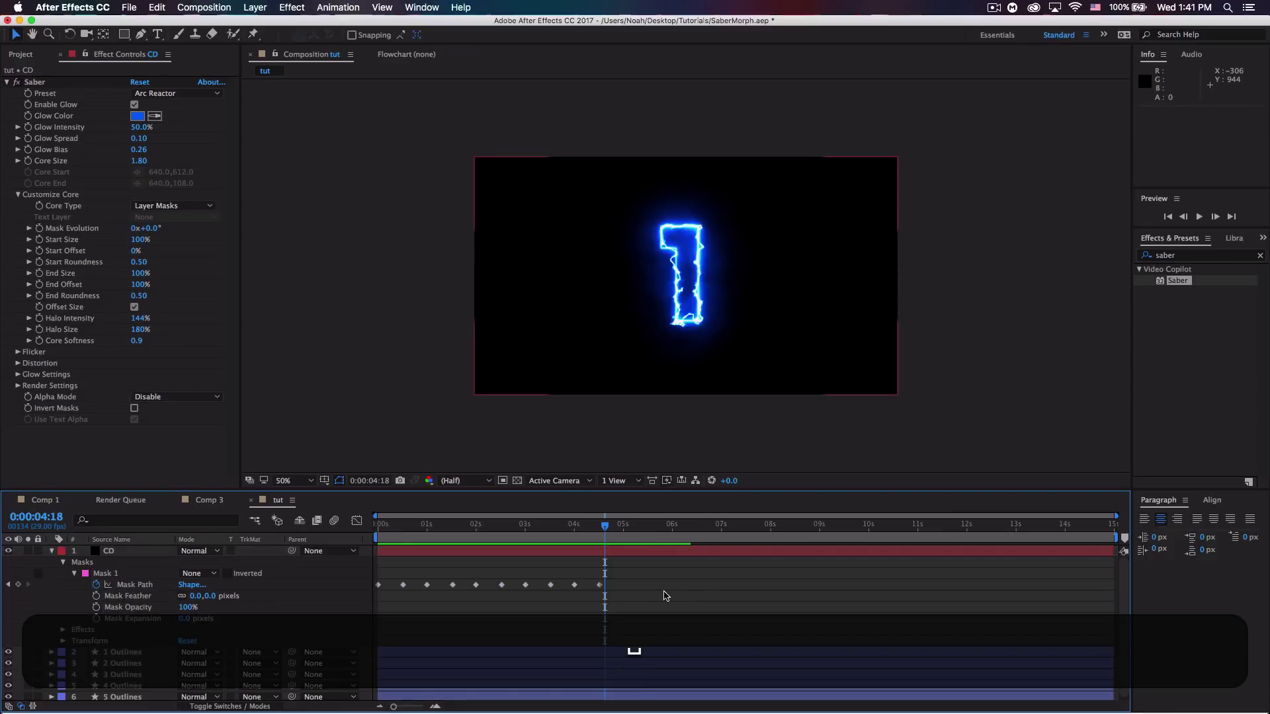
drag(621, 597, 570, 576)
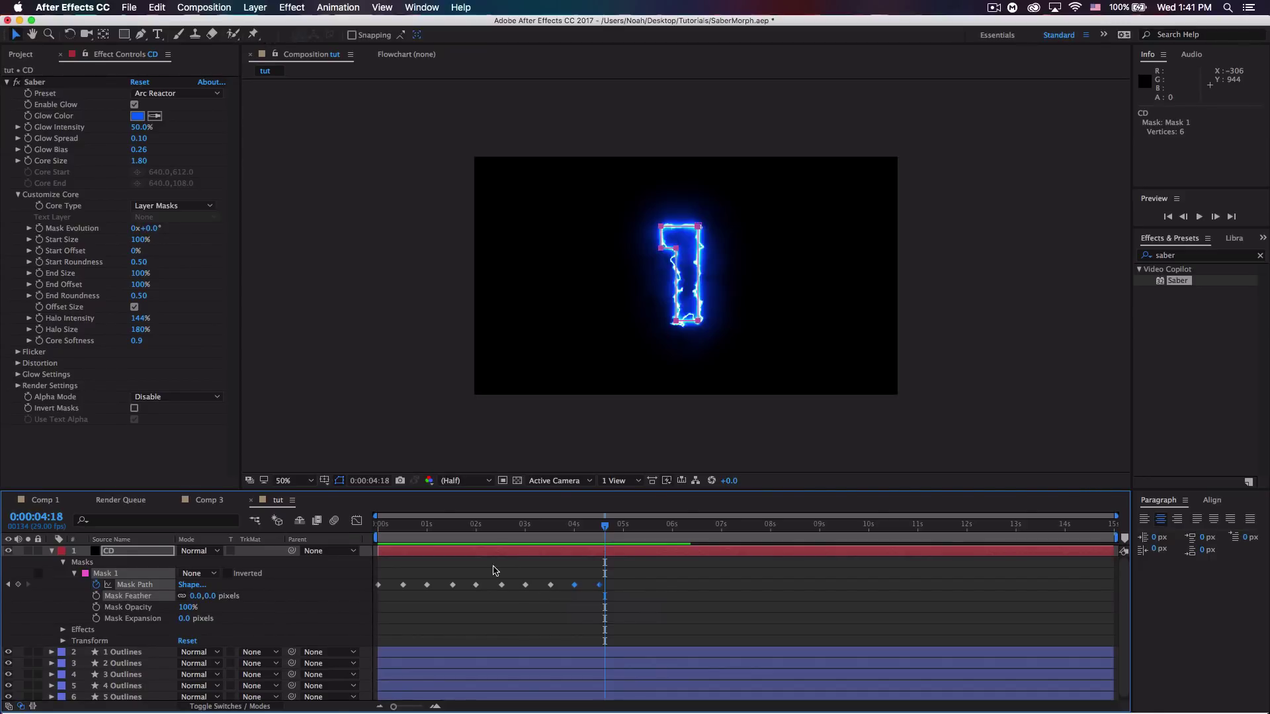
click(636, 592)
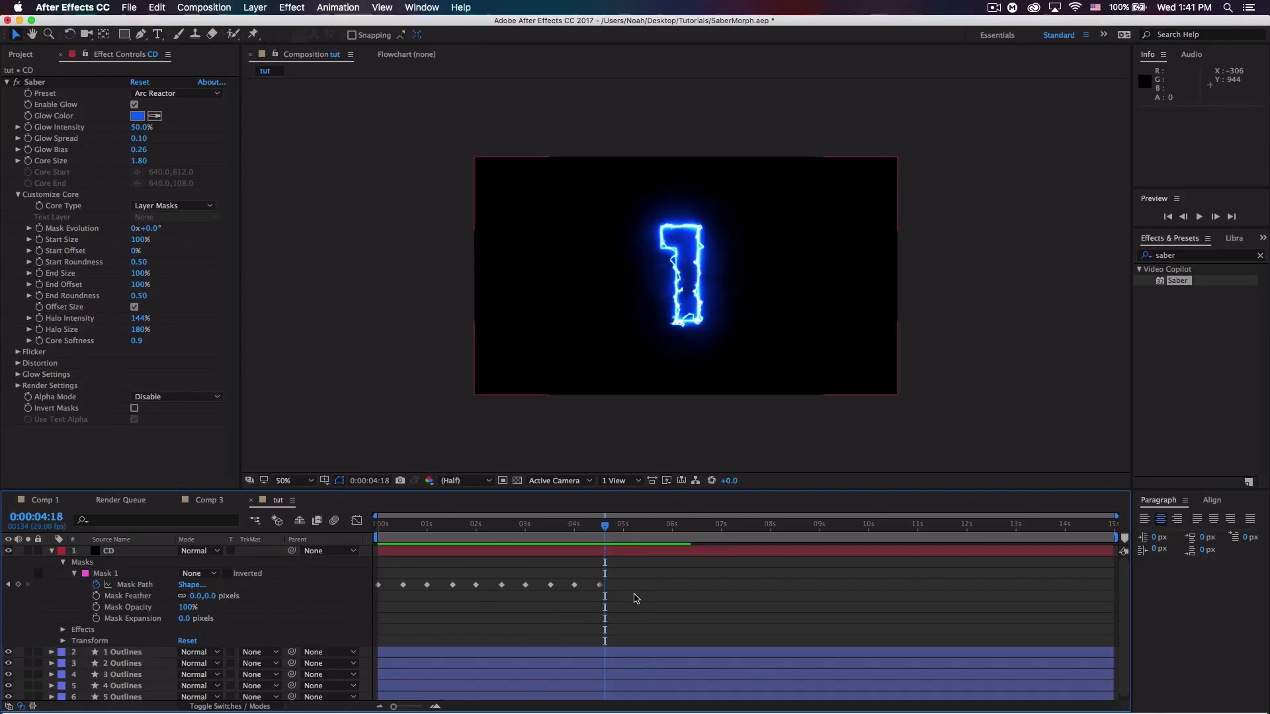
Shift all Mask Path keyframes later, apply Easy Ease to them, and preview the result
drag(640, 597, 373, 575)
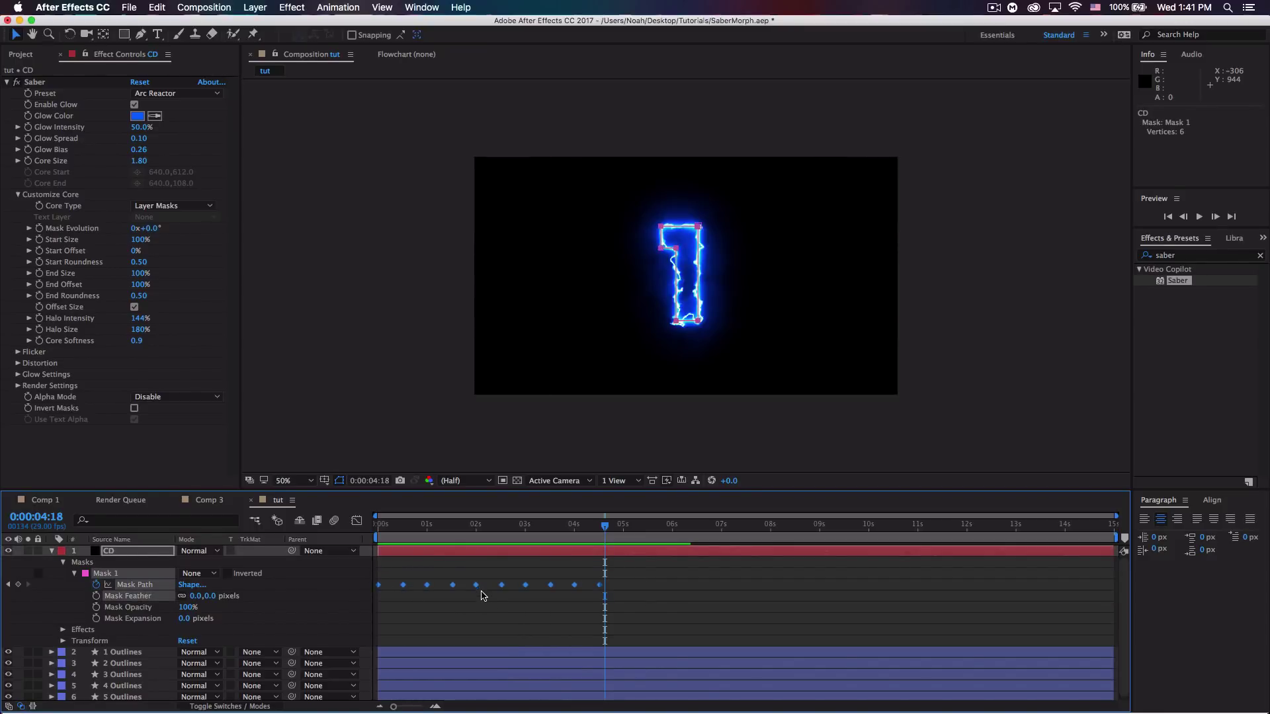
drag(479, 590, 549, 587)
right_click(599, 587)
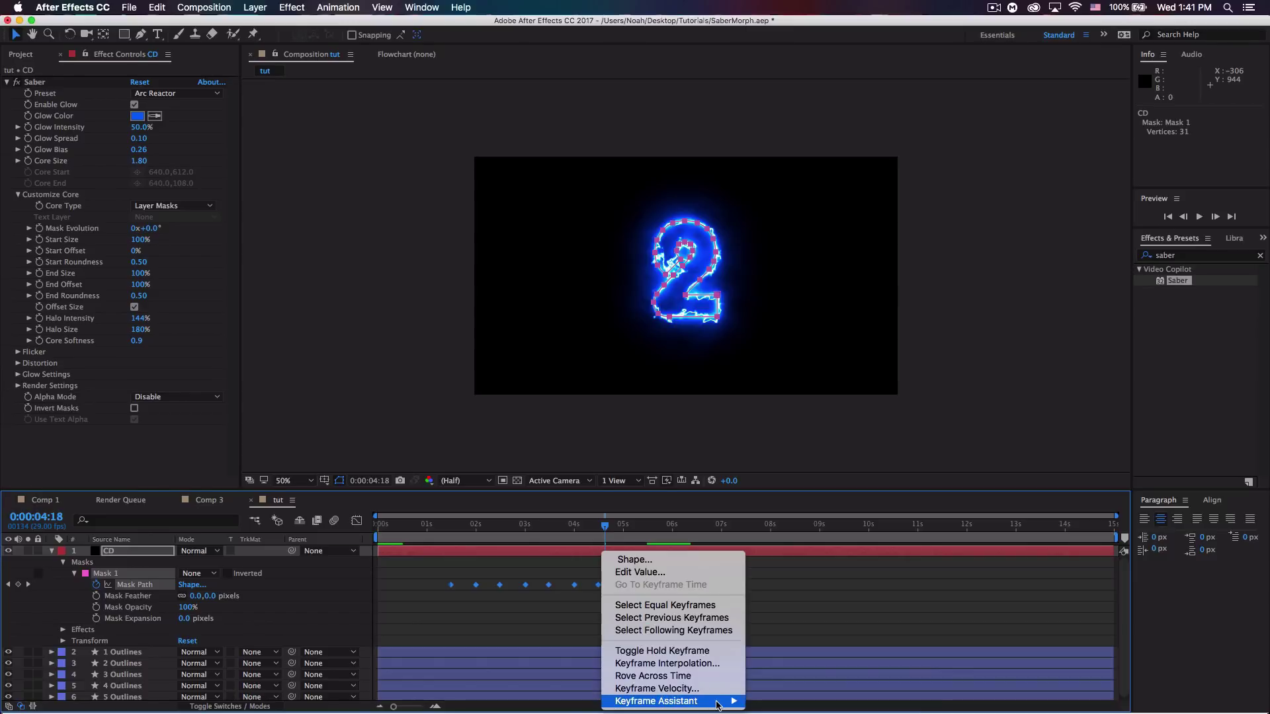
mouse_move(728, 701)
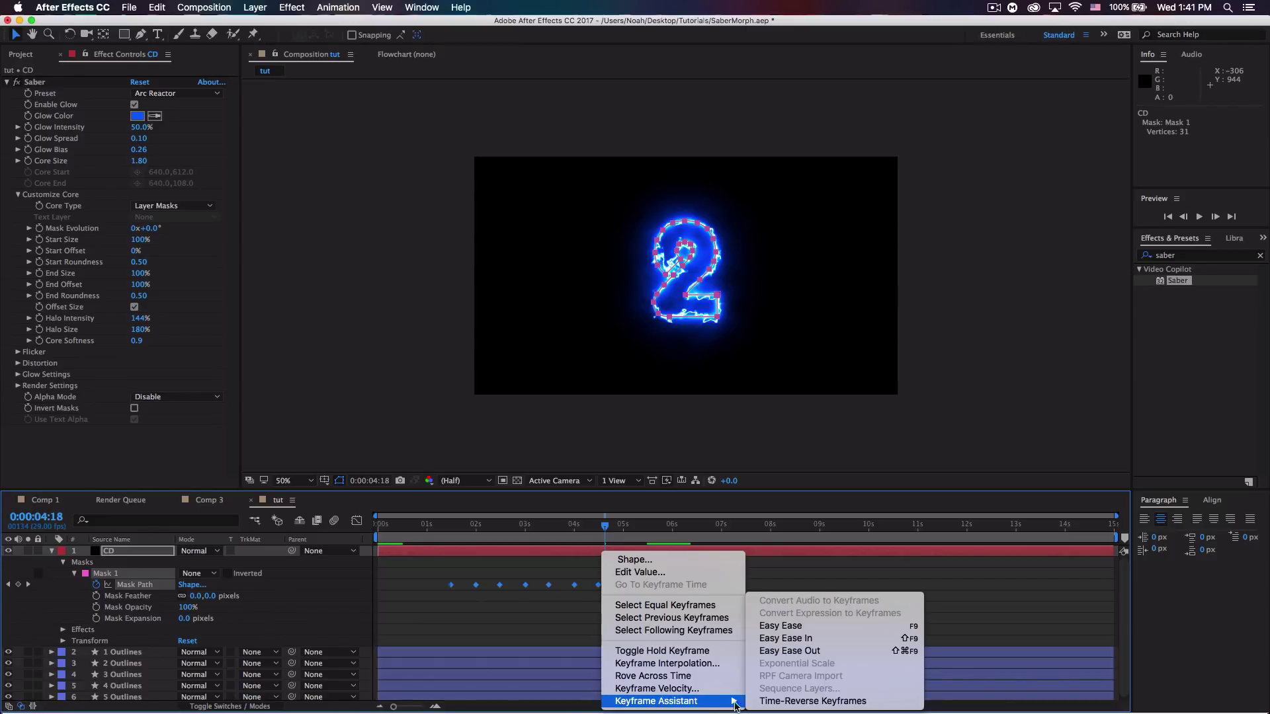
click(790, 627)
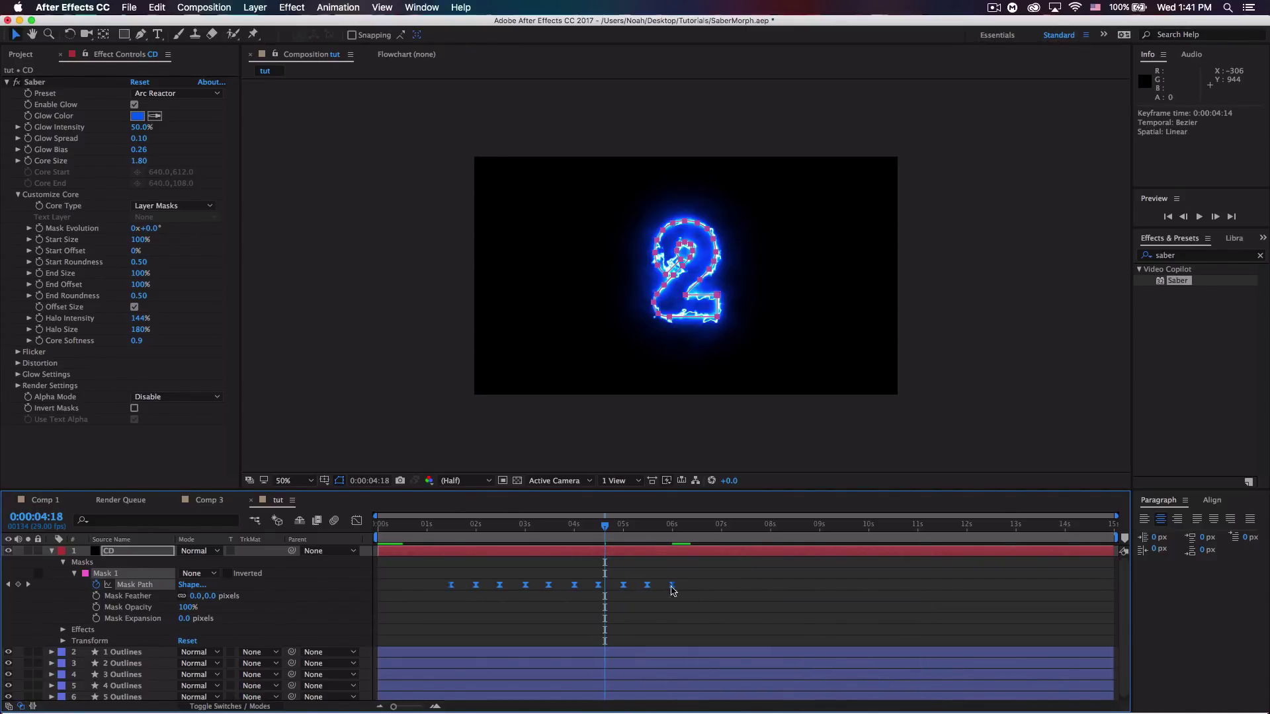
mouse_move(430, 526)
mouse_down()
mouse_move(474, 526)
mouse_move(438, 527)
mouse_up()
key(space)
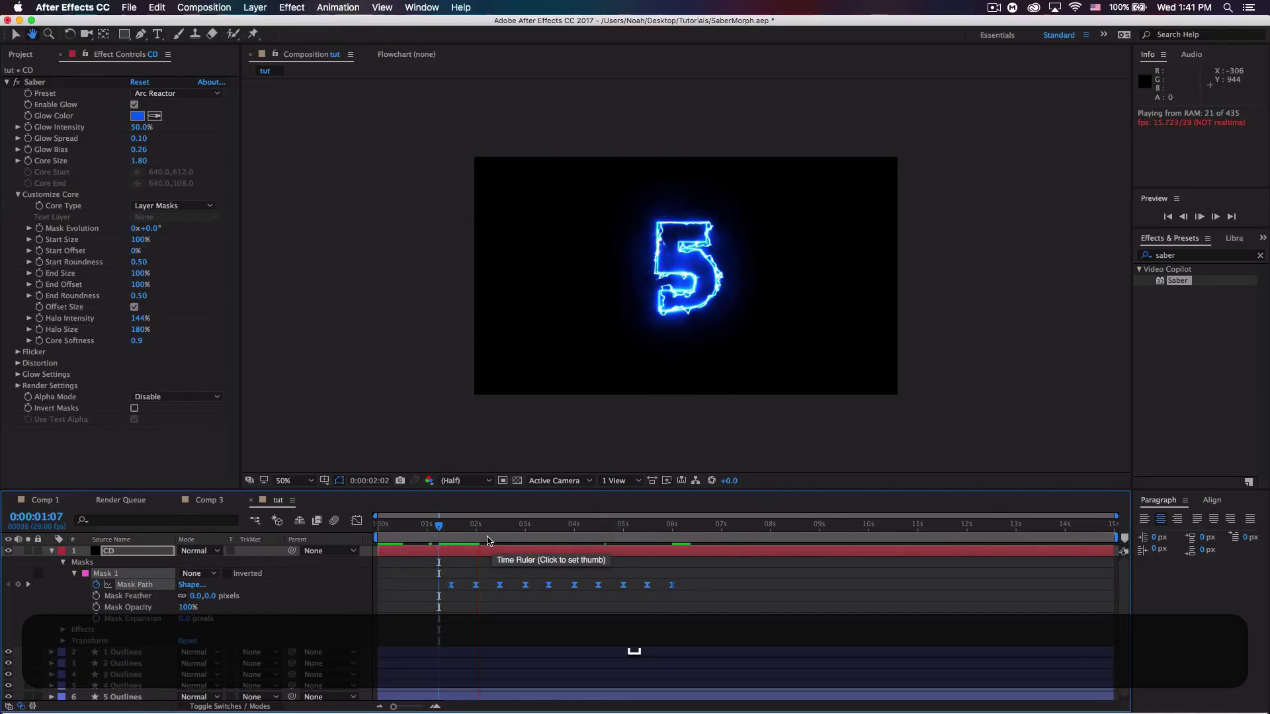
key(space)
In the Graph Editor, raise the influence of all ten mask keyframes to about 70%
click(356, 522)
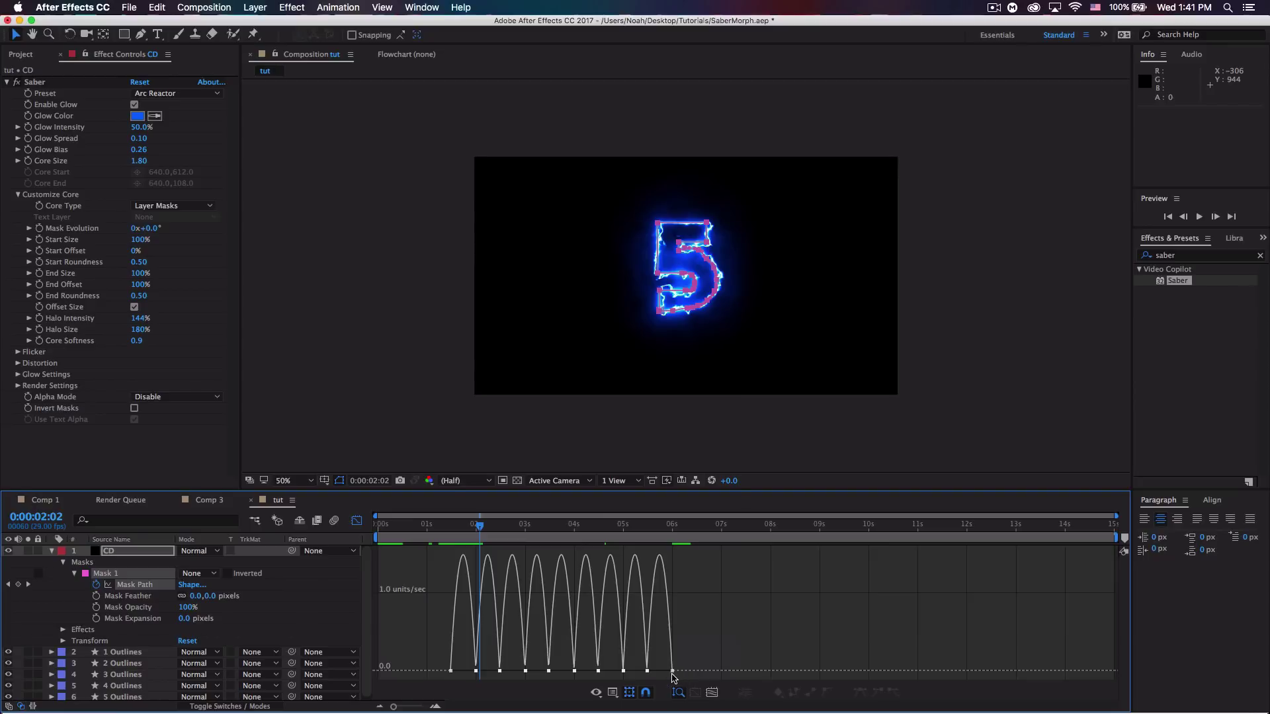
drag(643, 676, 449, 673)
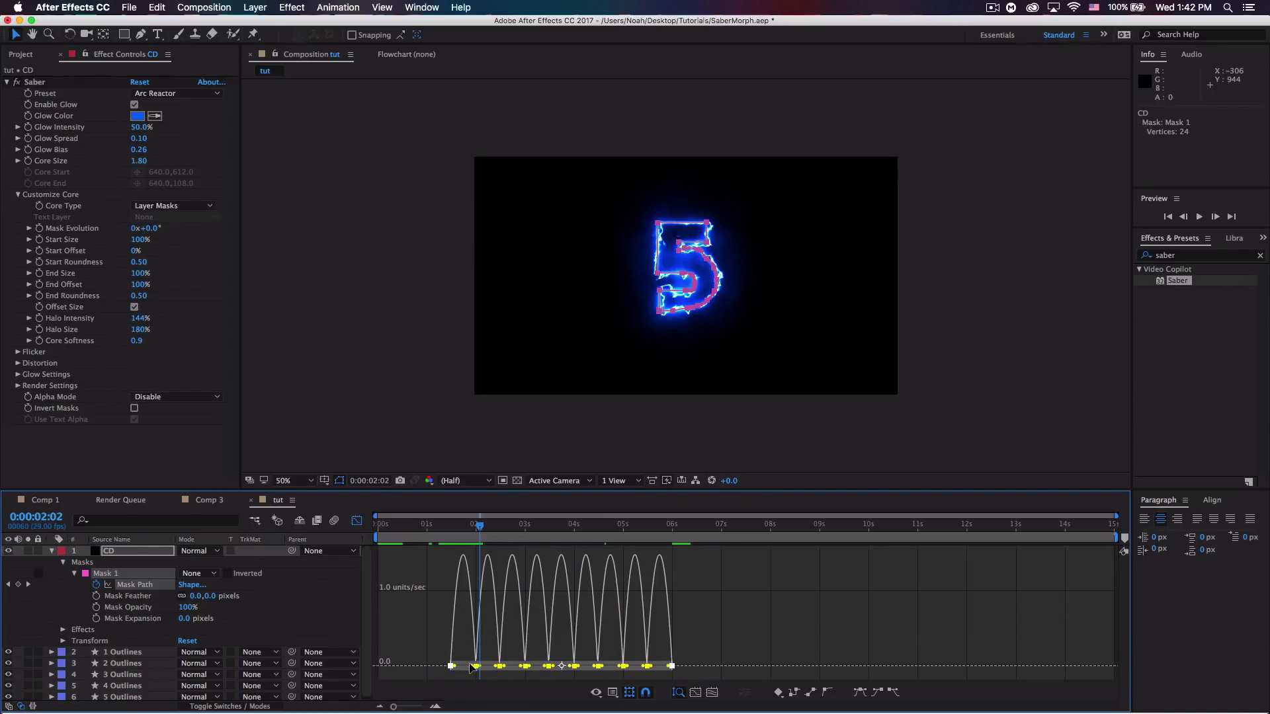
drag(469, 667, 467, 666)
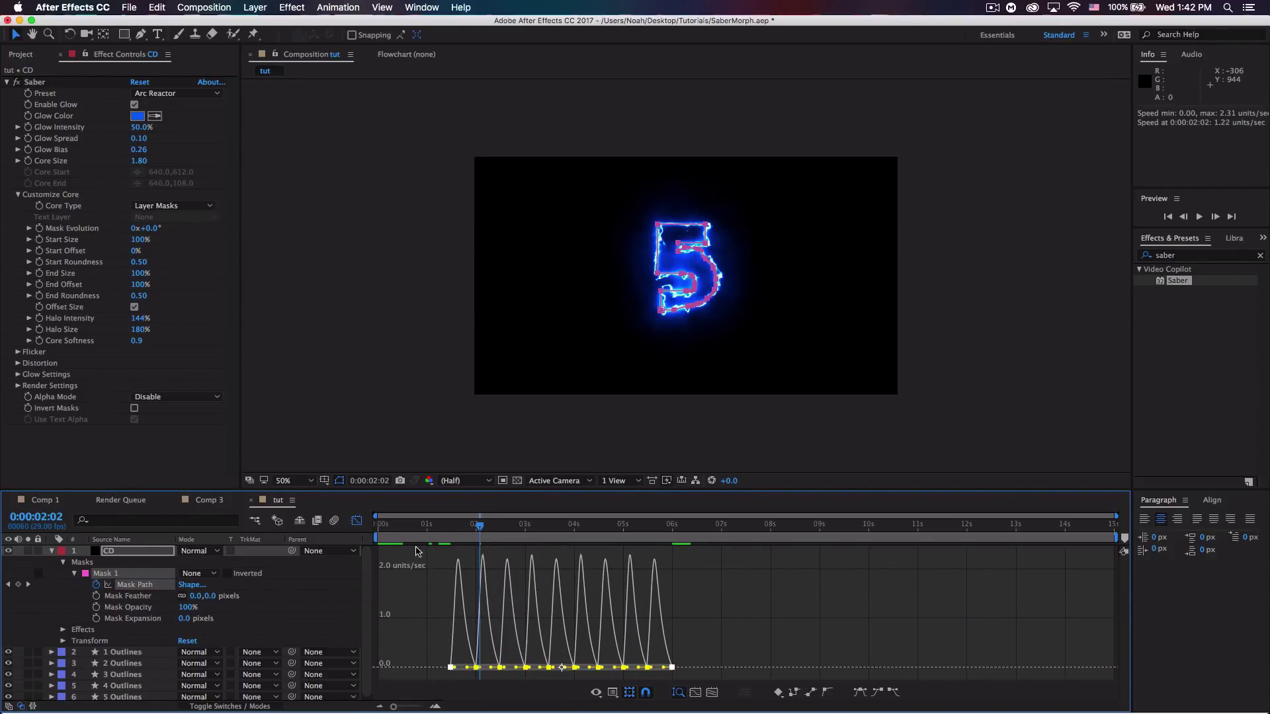
click(357, 521)
click(440, 526)
drag(441, 526, 435, 526)
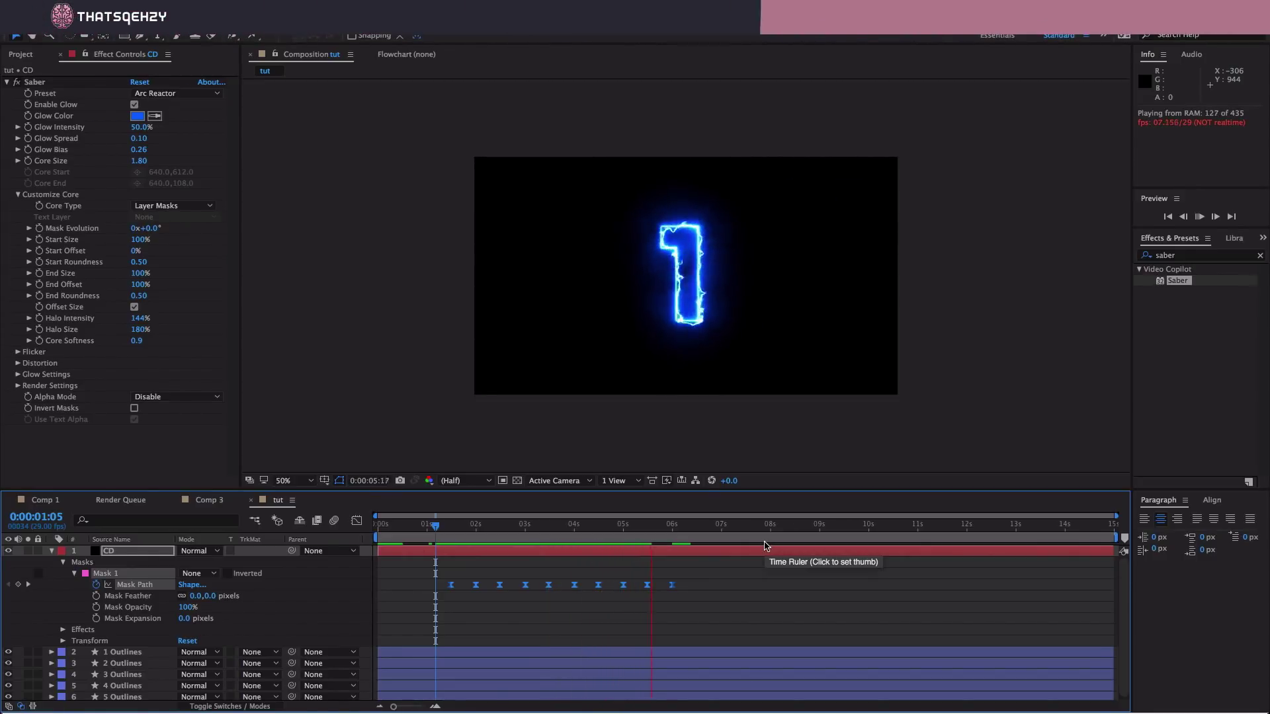
Preview the eased countdown, scrub back to about 1 second, and collapse the Masks group
key(space)
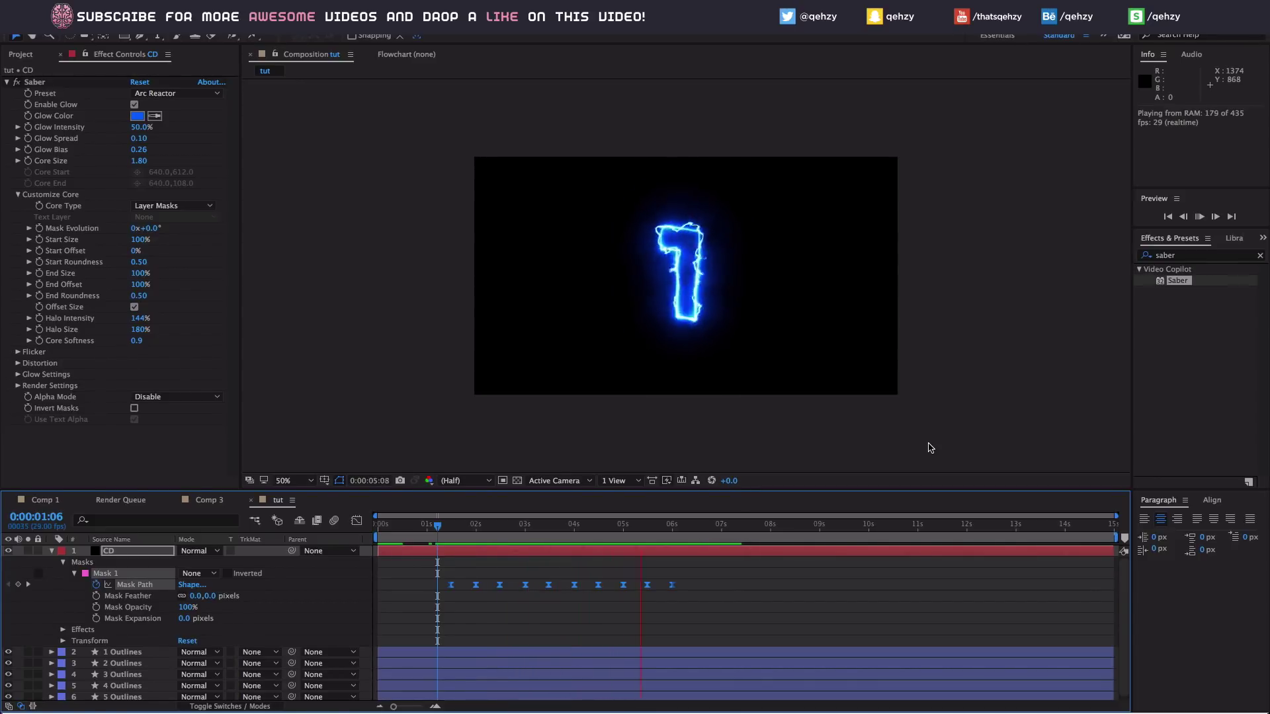
key(space)
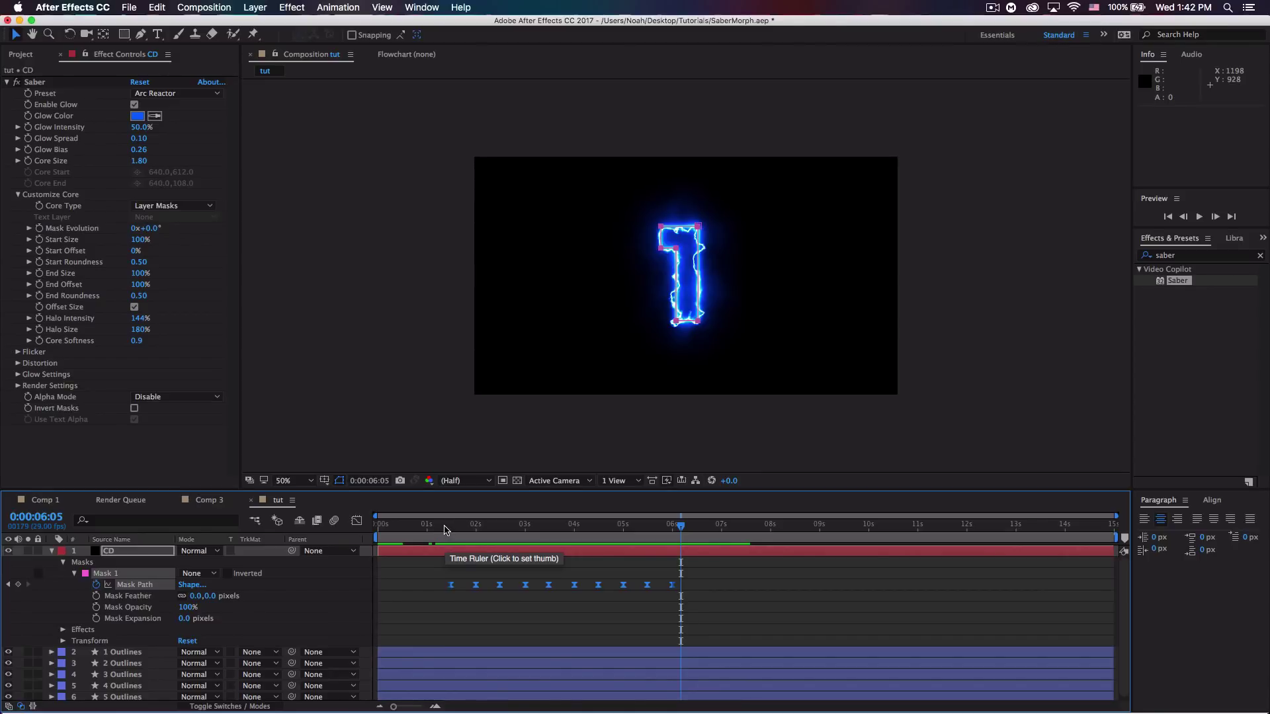
drag(444, 529, 448, 529)
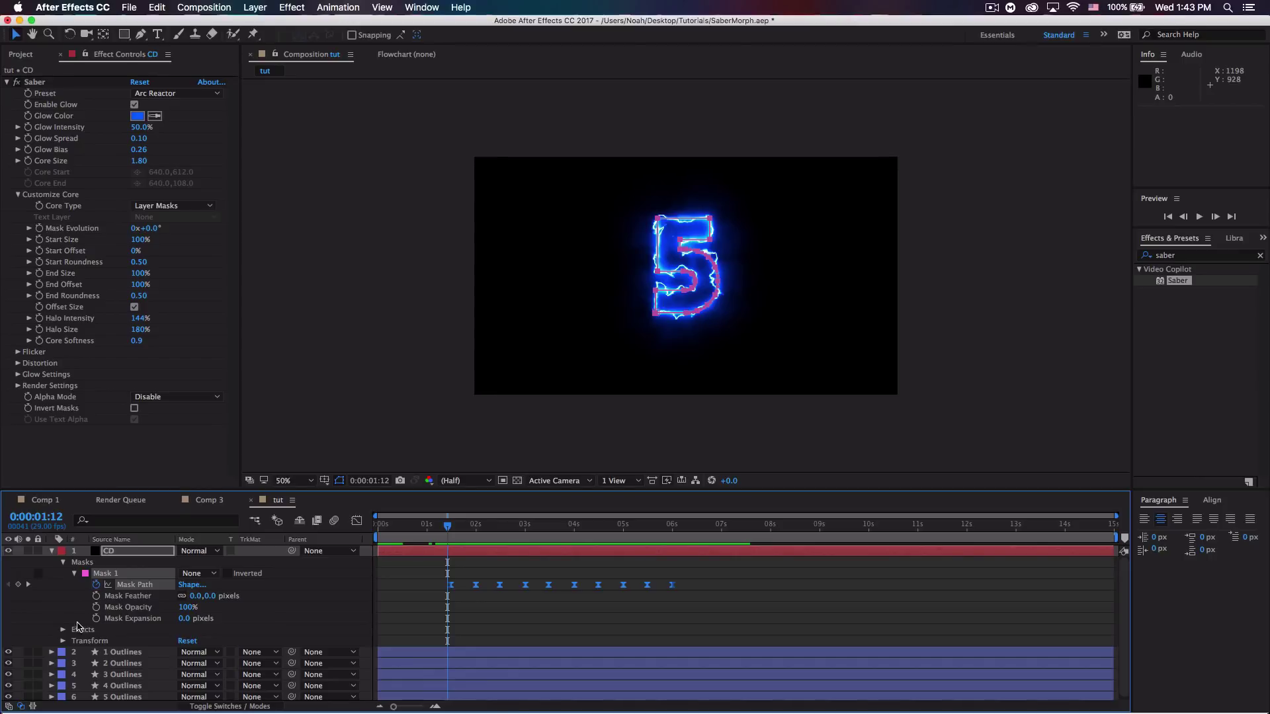
click(64, 562)
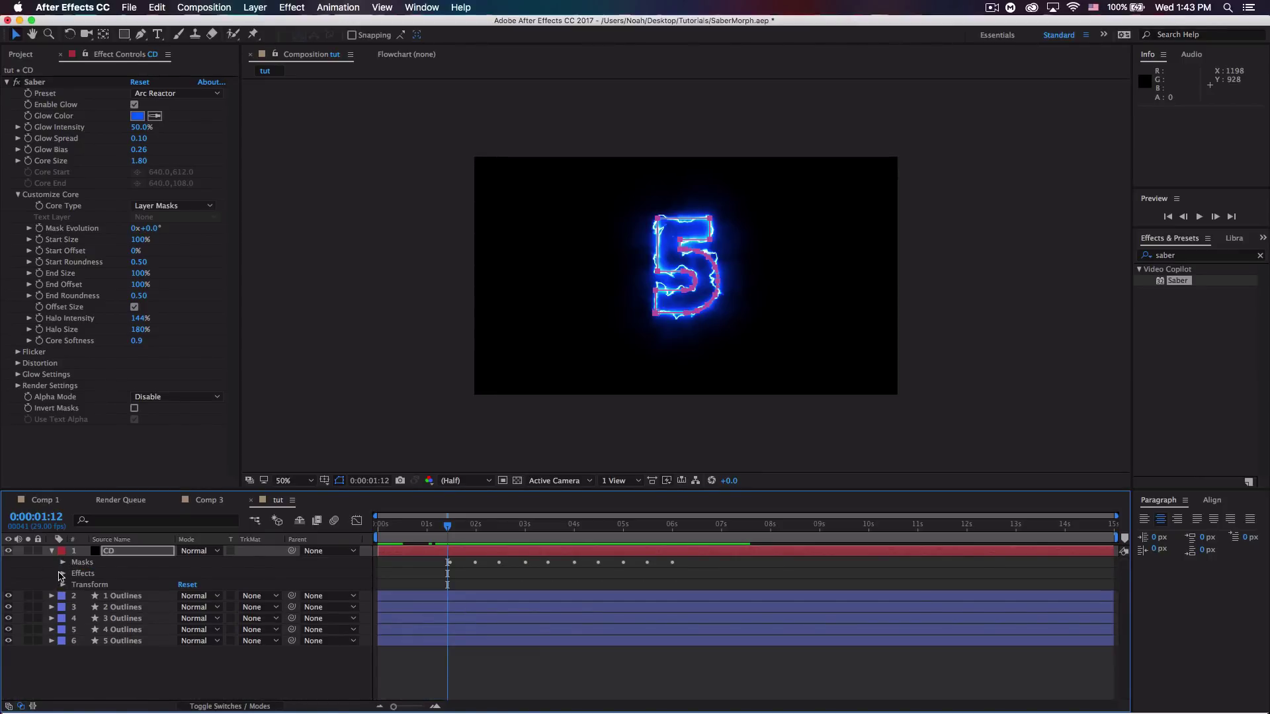
Keyframe Saber's Start Offset at 0% at one second and 100% at frame 0
click(63, 573)
click(73, 585)
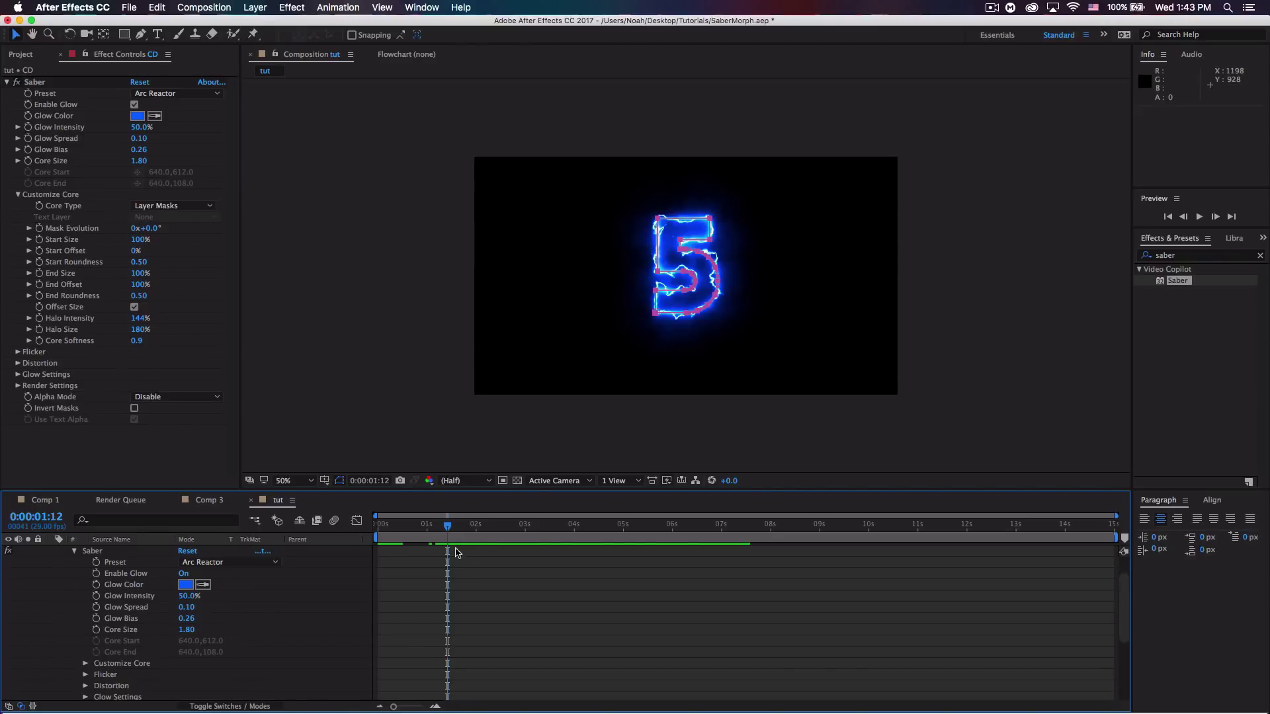
scroll(456, 549, up, 2)
drag(444, 529, 425, 527)
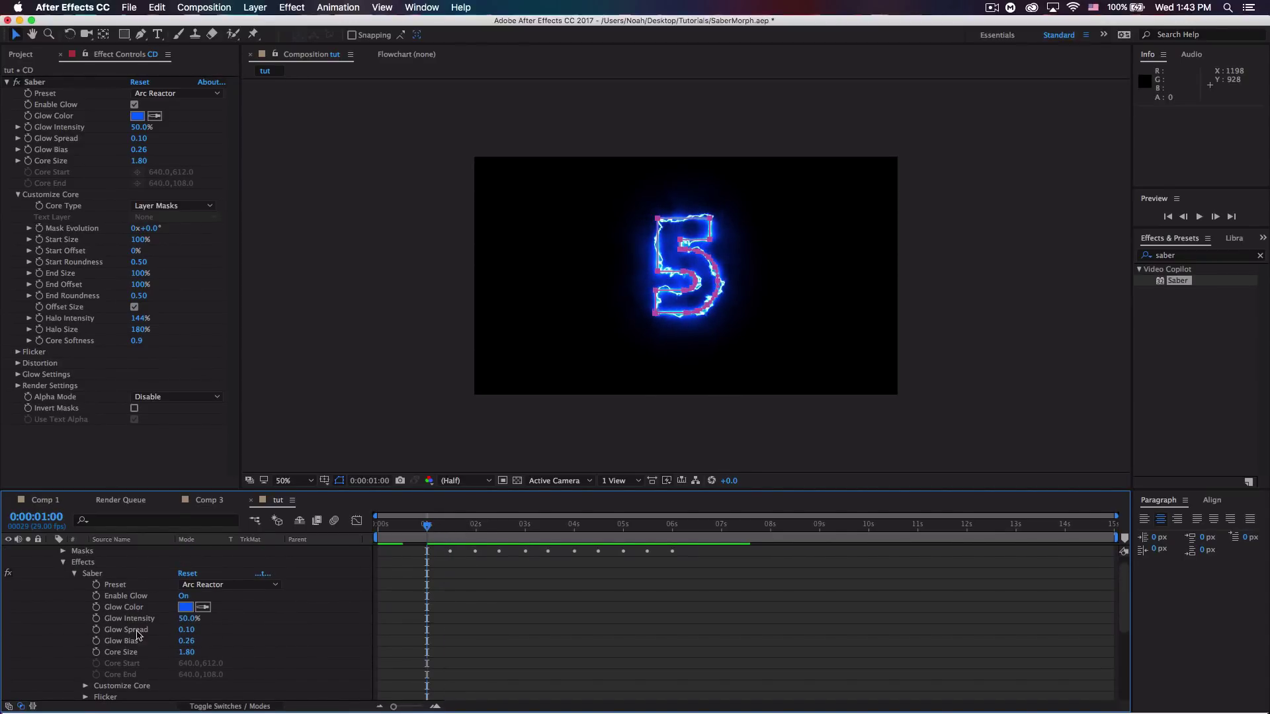
scroll(111, 633, down, 2)
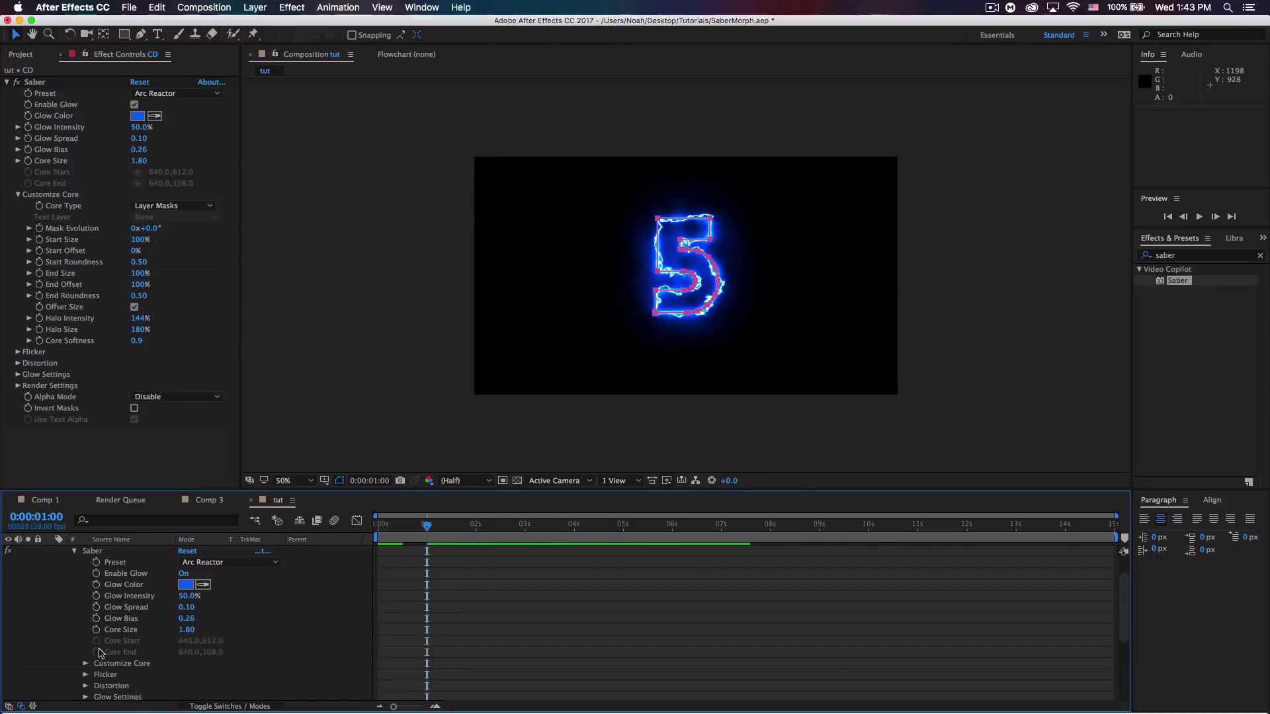
click(86, 664)
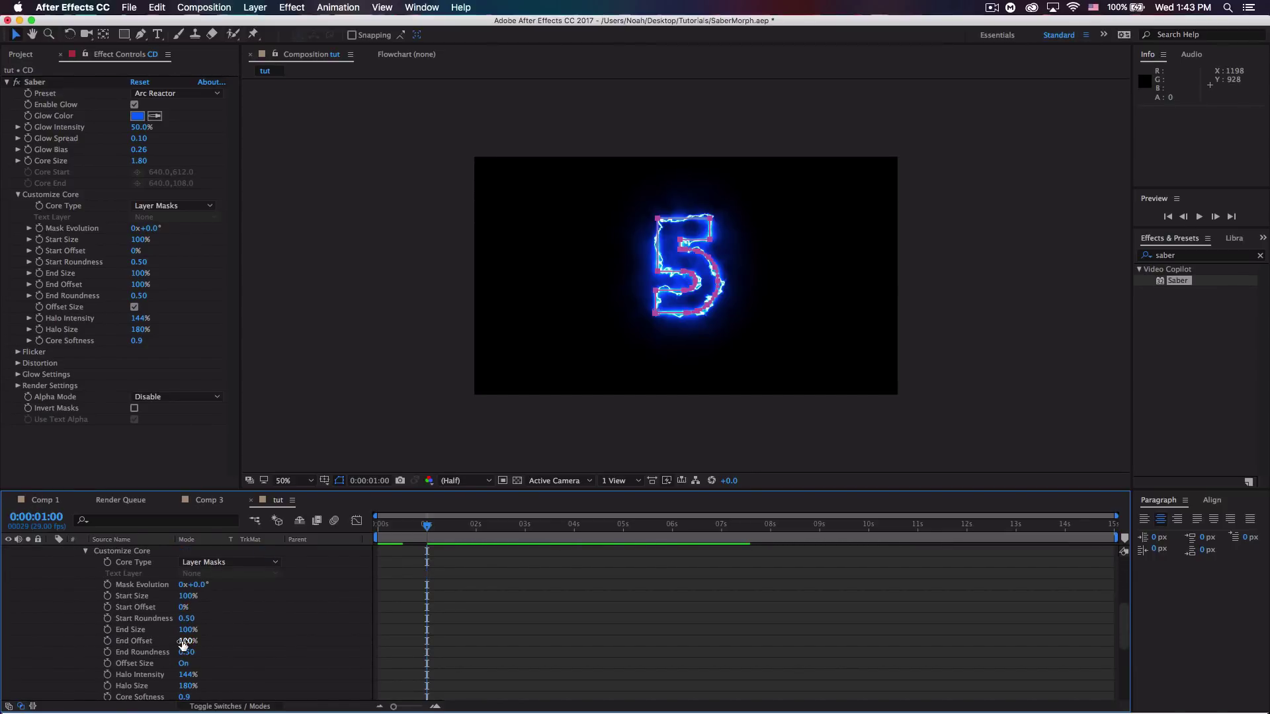
scroll(132, 615, down, 5)
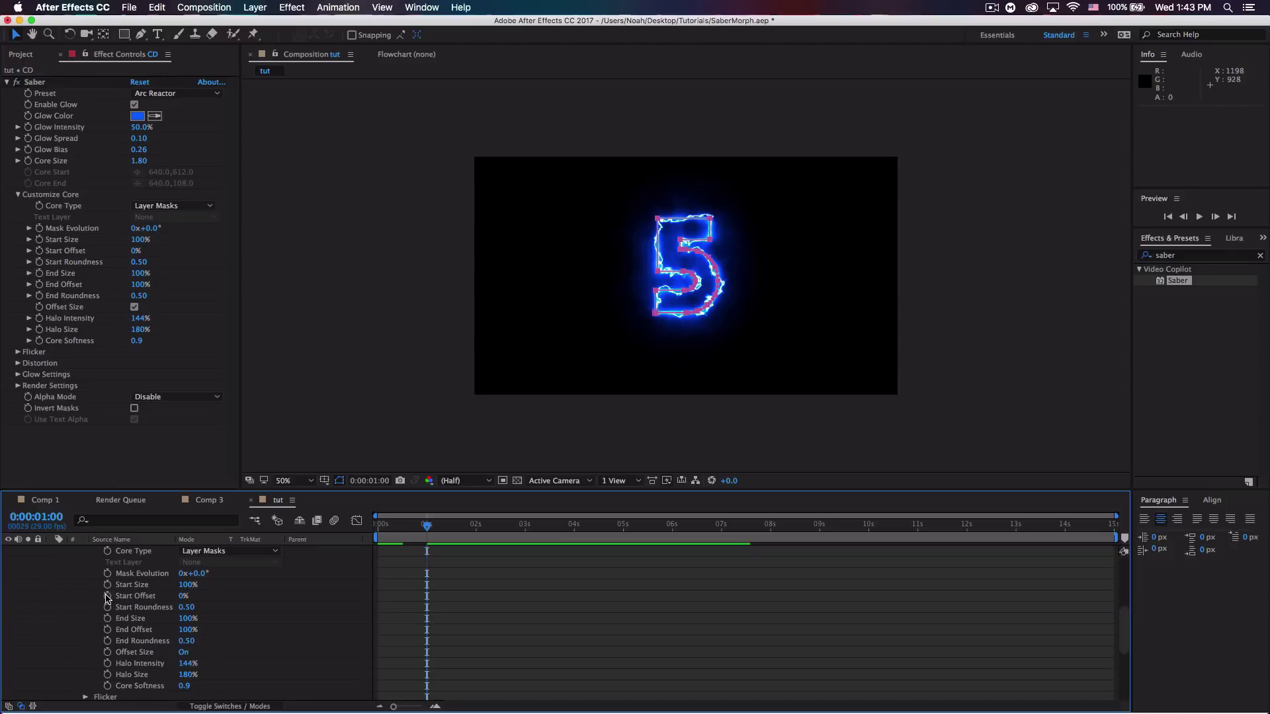
click(107, 596)
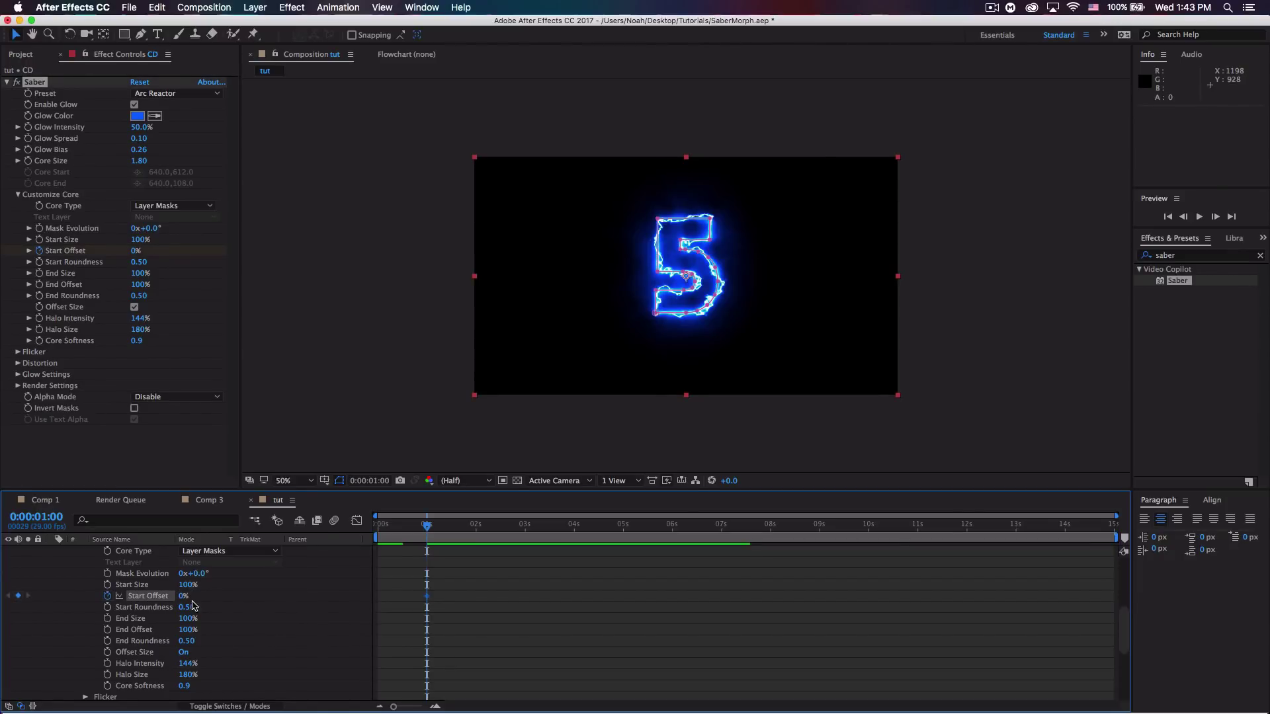
drag(426, 527, 377, 527)
drag(182, 596, 330, 597)
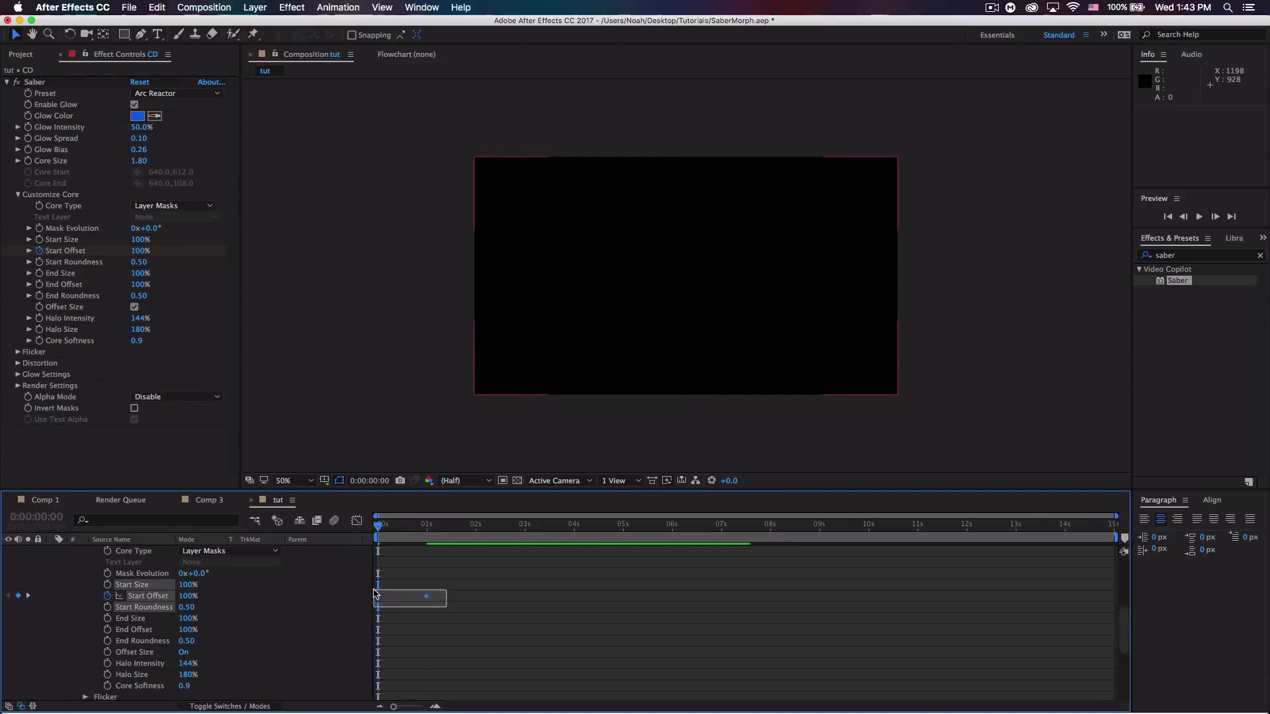
click(426, 596)
Easy Ease the Start Offset keyframes, lengthen the ease into one second, and preview the draw-on
right_click(428, 597)
mouse_move(533, 701)
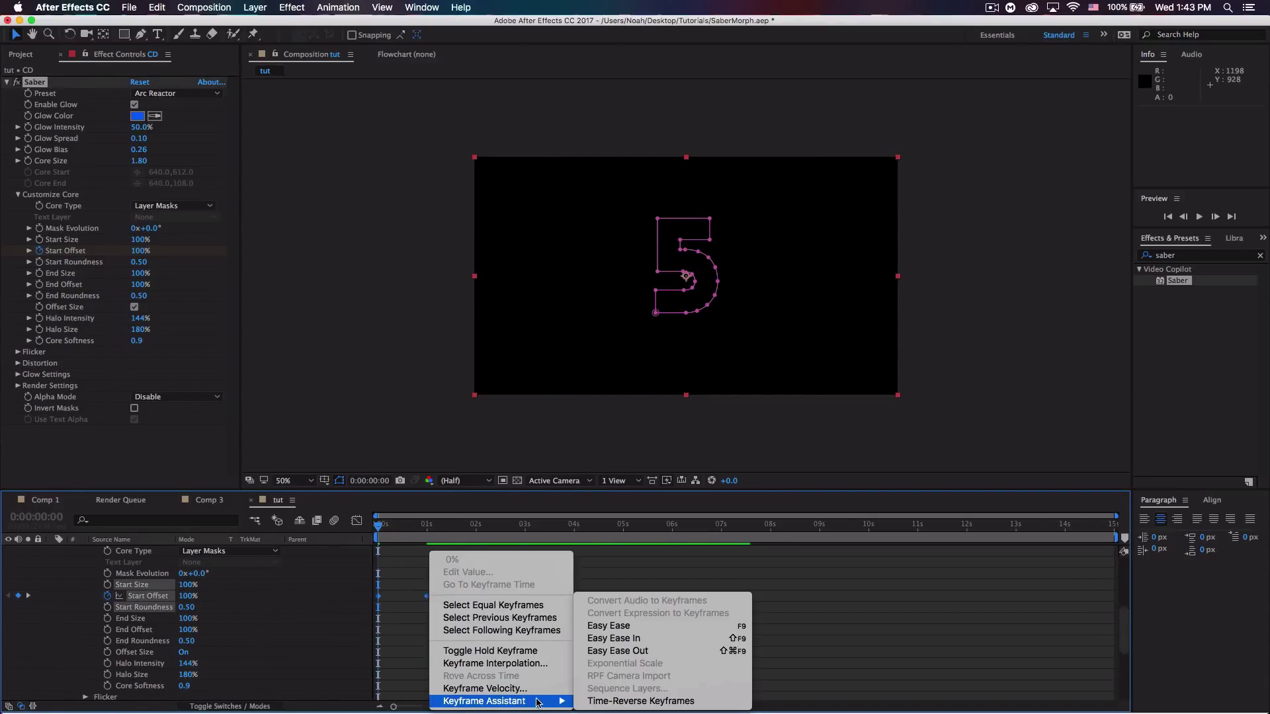
click(647, 626)
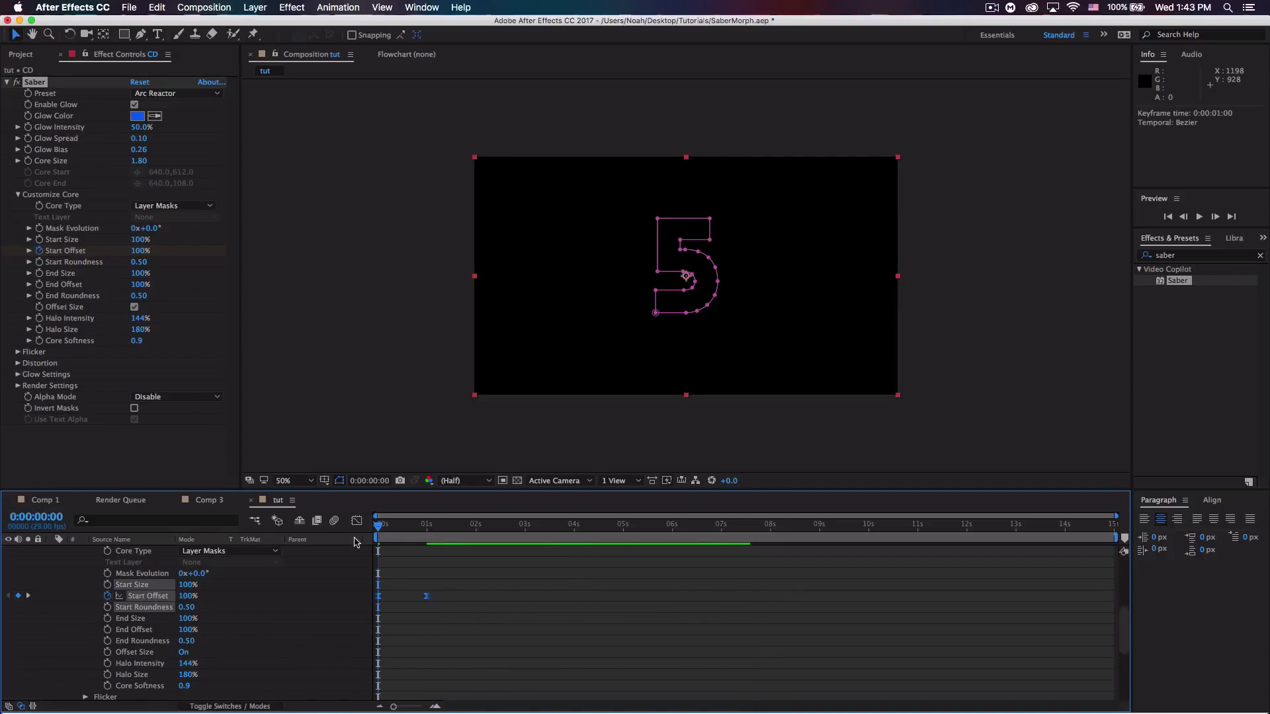
key(shift+F3)
click(422, 557)
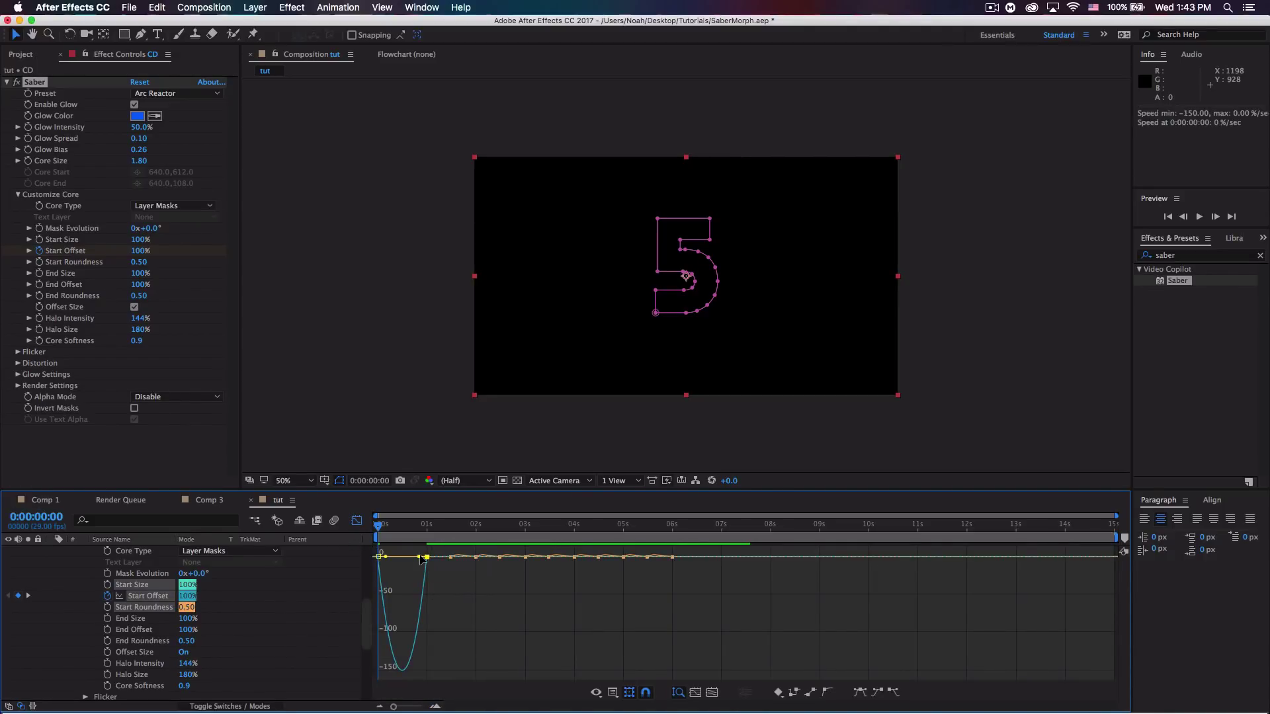
drag(418, 559, 410, 556)
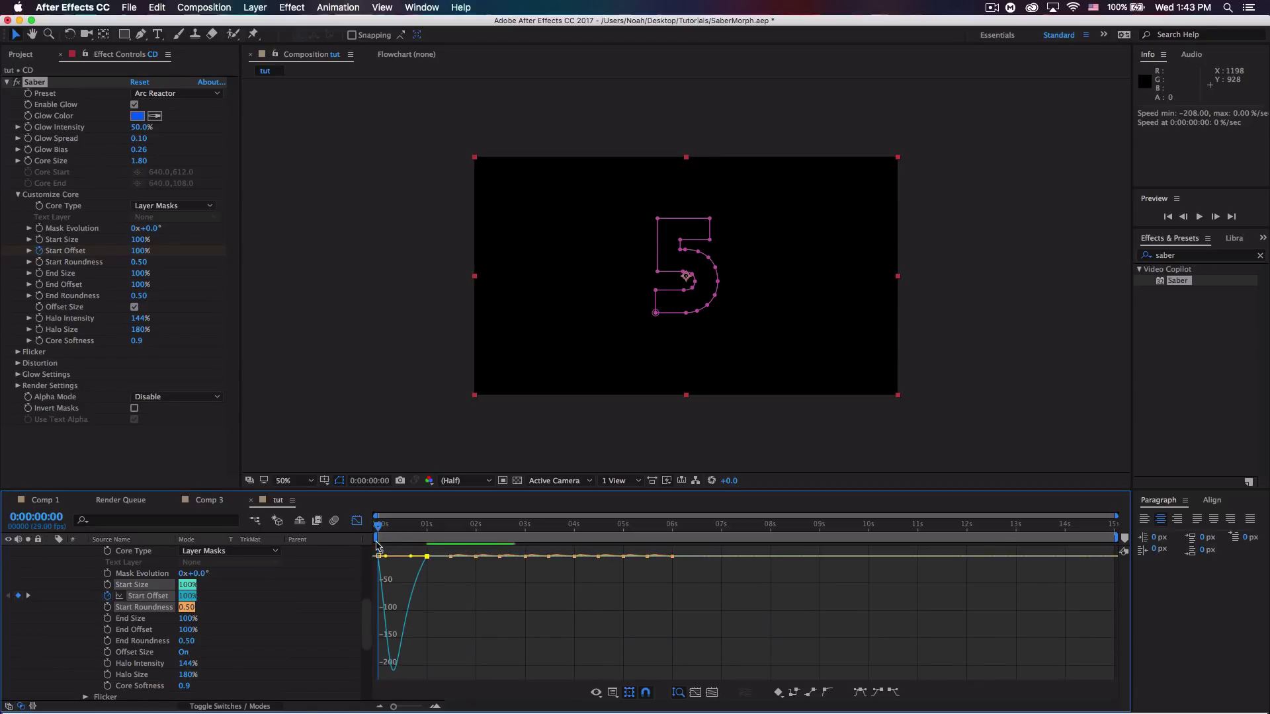
click(357, 521)
key(space)
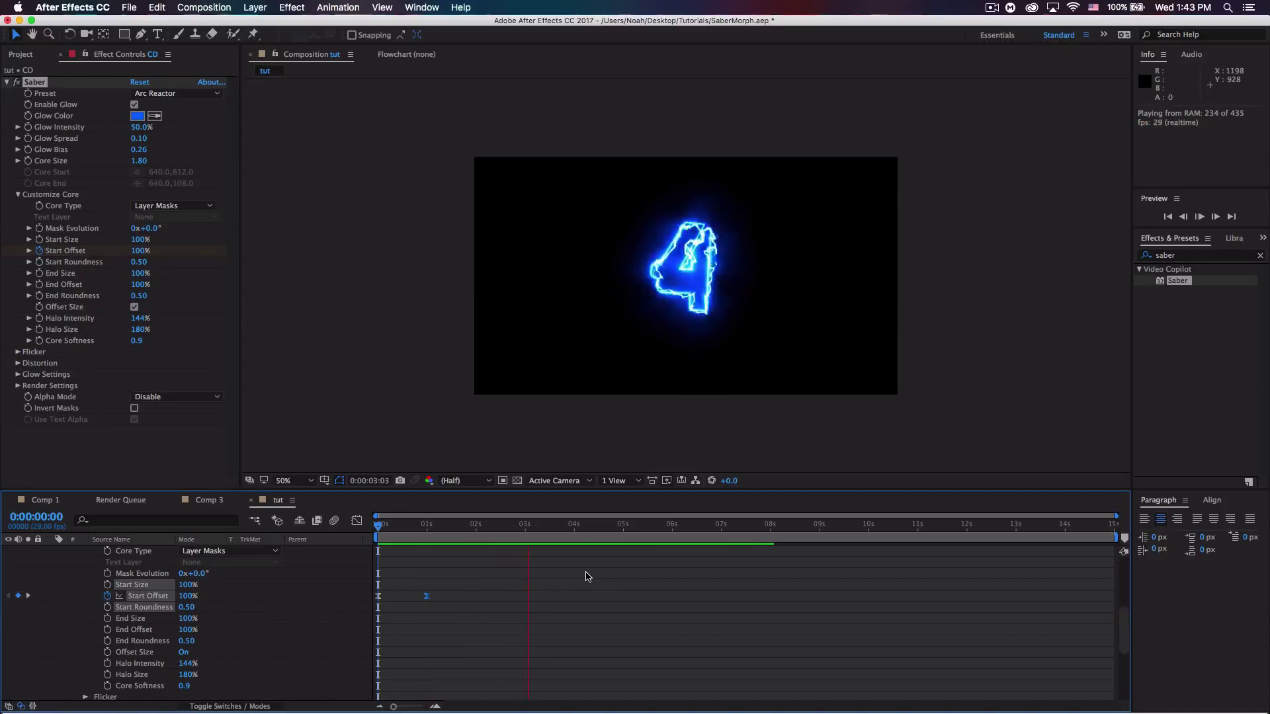
key(space)
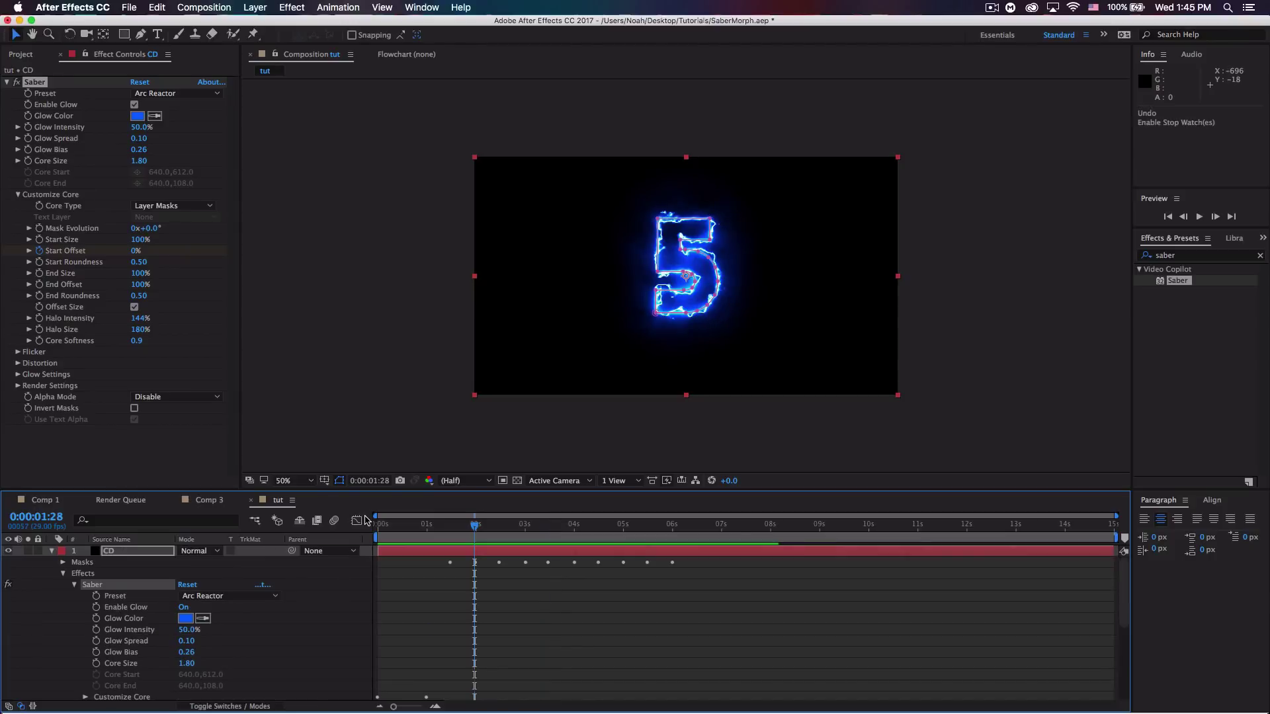
Keyframe the Glow Color as blue at 1:28 and red at 2:14
mouse_move(476, 528)
mouse_down()
mouse_move(449, 528)
mouse_move(477, 528)
mouse_up()
click(96, 619)
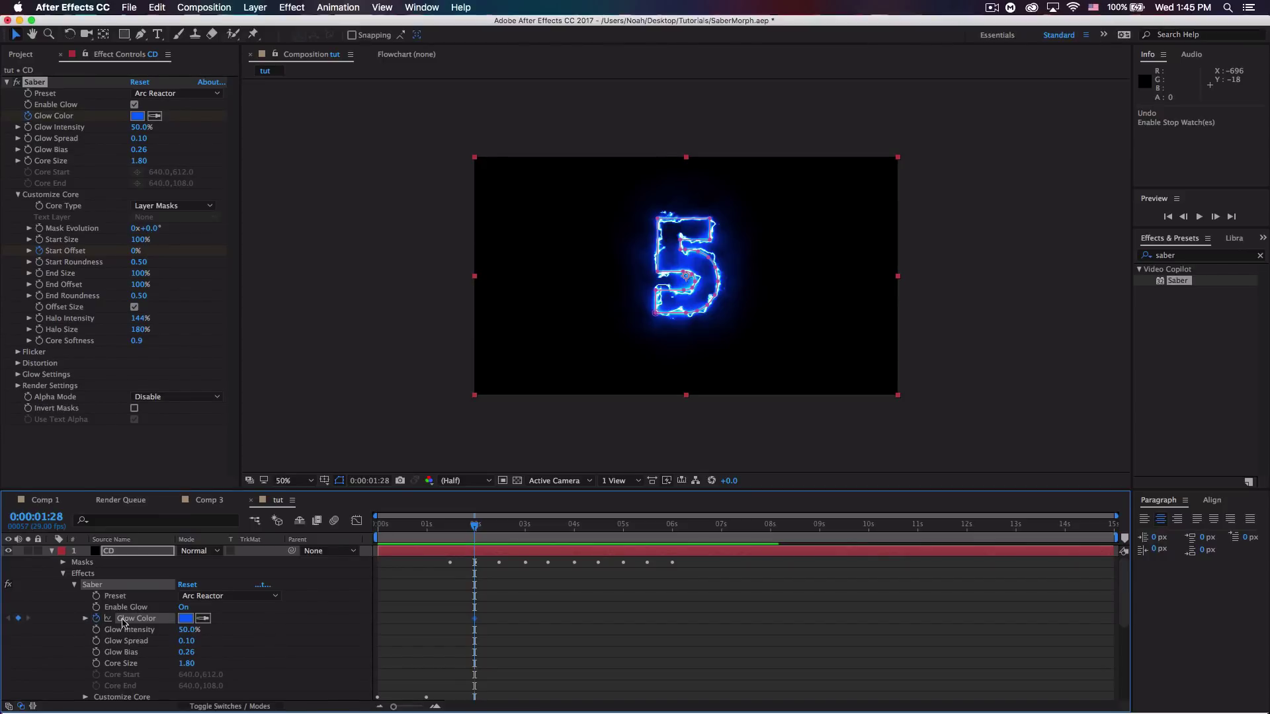
drag(474, 527, 500, 529)
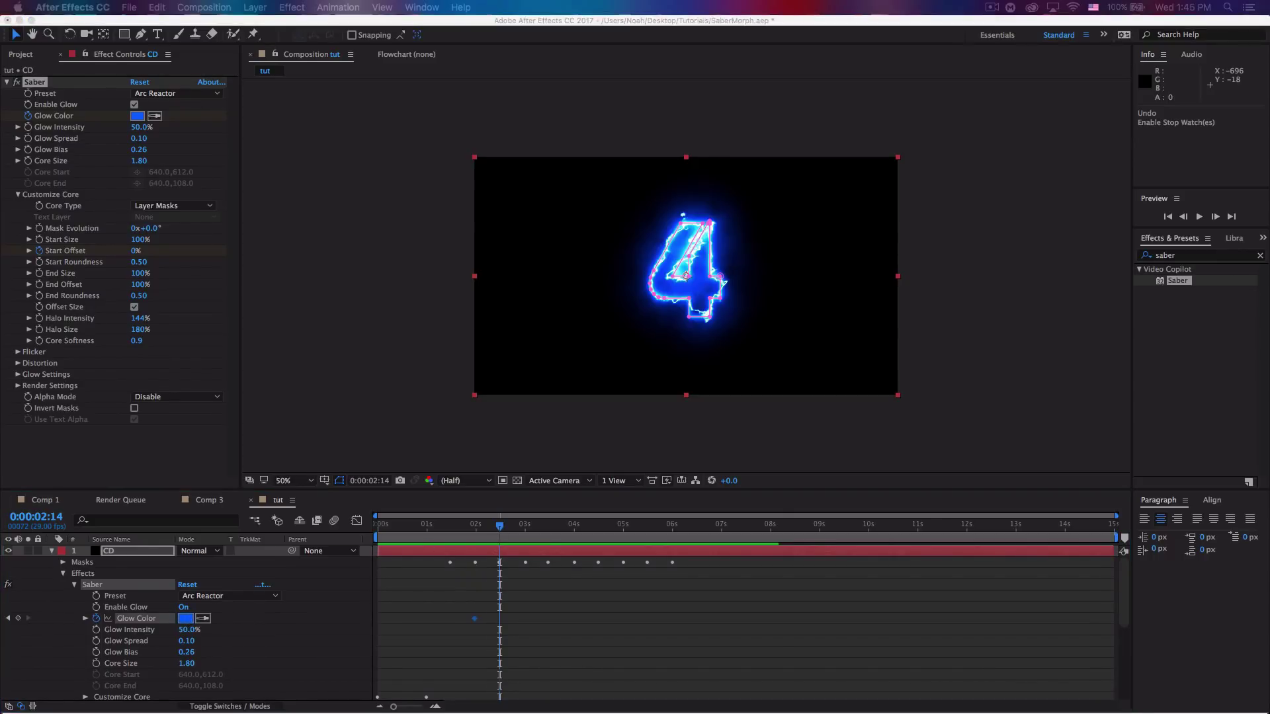
click(137, 115)
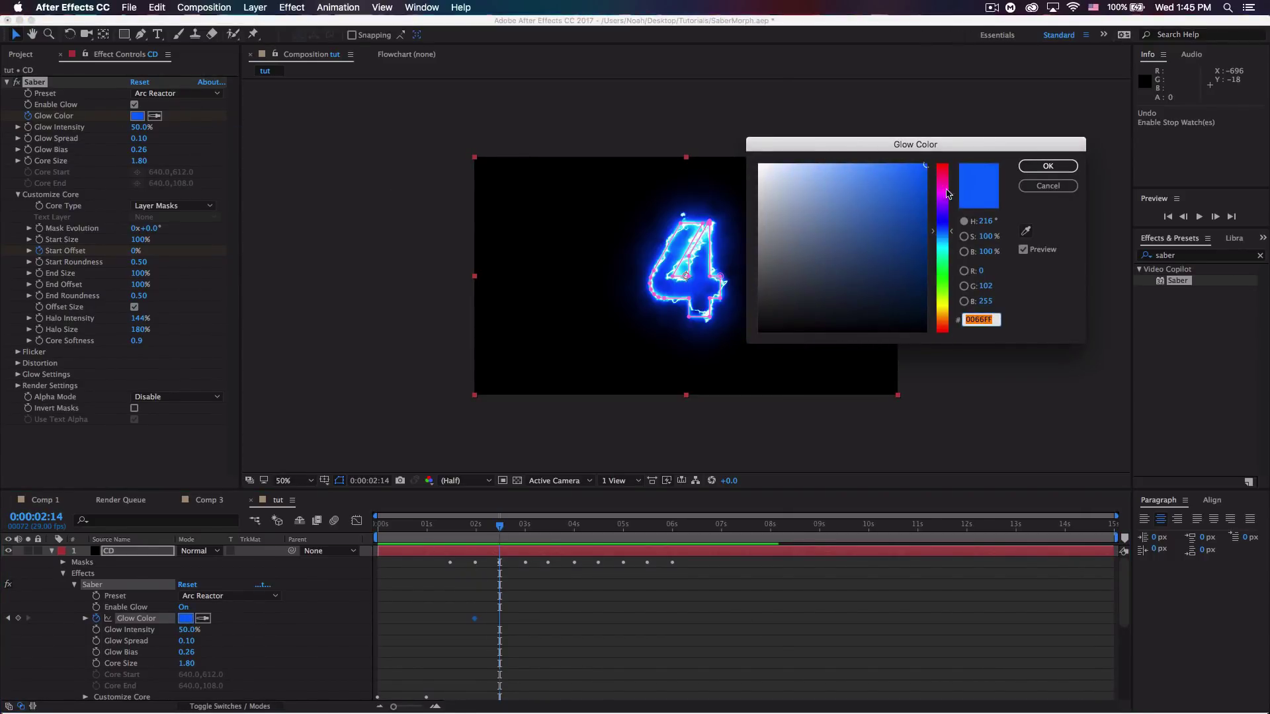
drag(944, 195, 944, 165)
click(1046, 166)
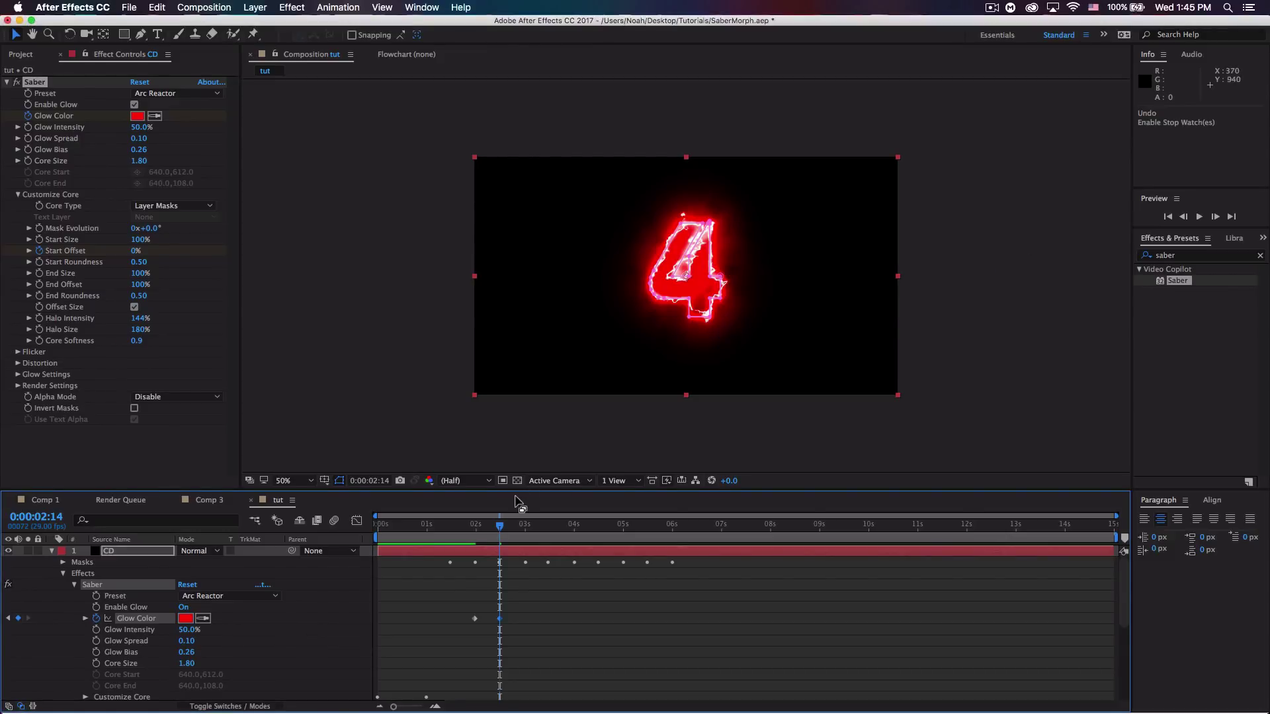
Preview the blue-to-red shift from the 5, then select the Glow Color keyframes and open their options
drag(499, 526, 468, 531)
key(space)
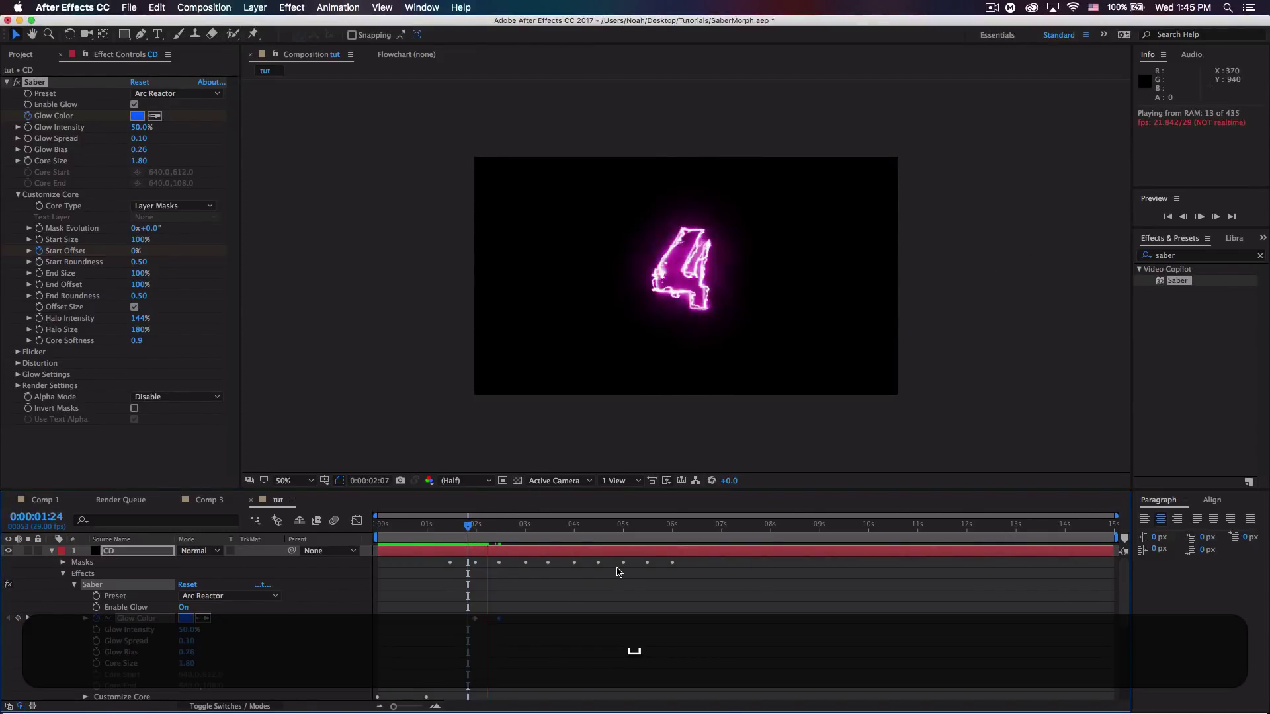
key(space)
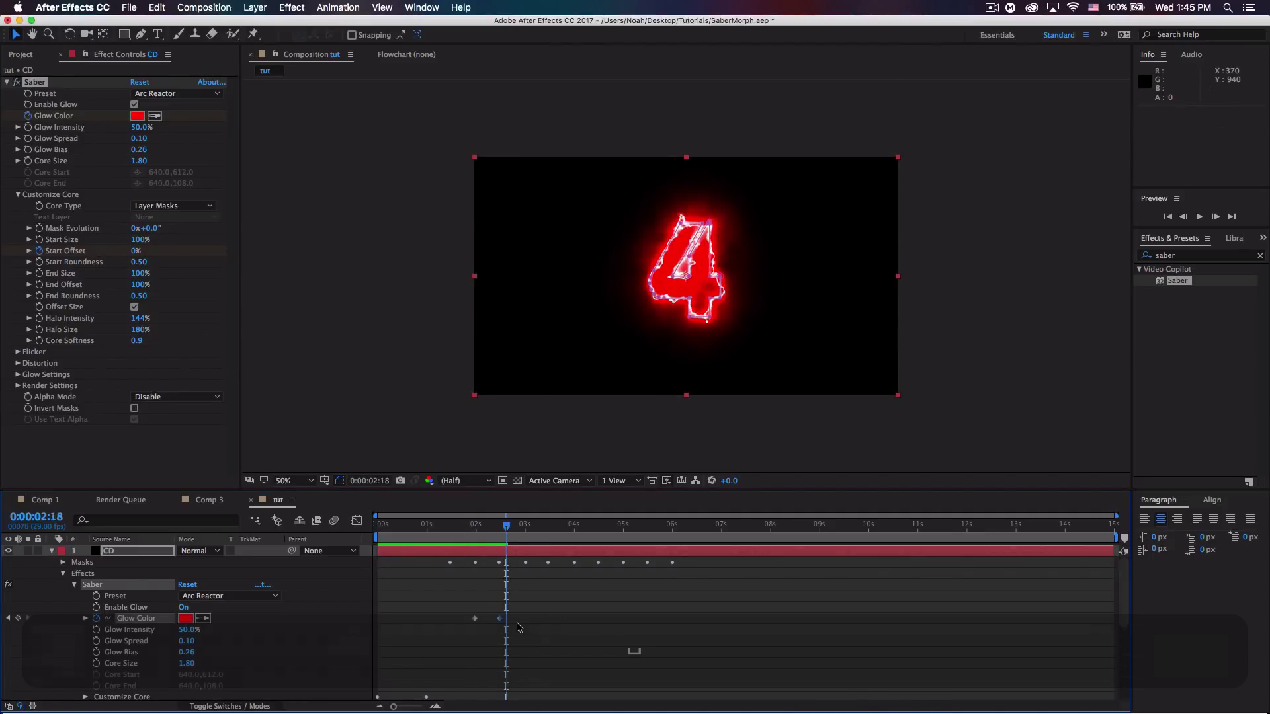
click(500, 620)
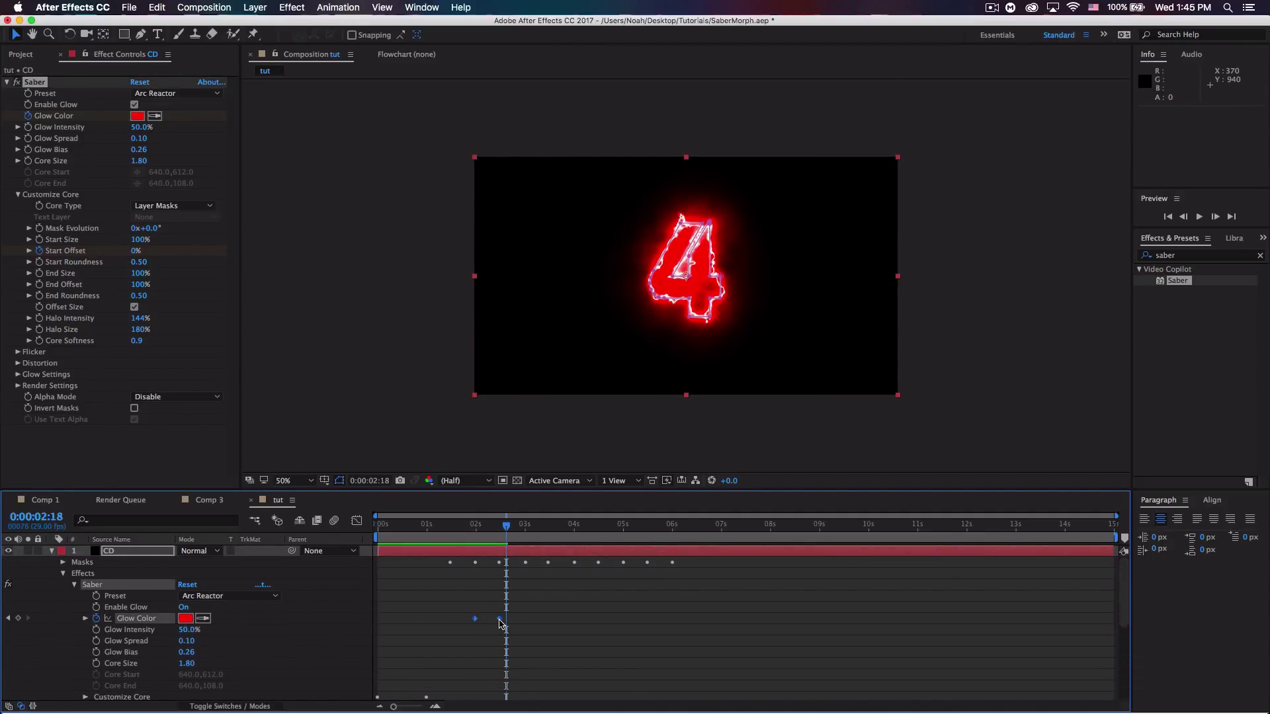
right_click(500, 621)
Add a Glow Color keyframe at 3:00 to hold the red glow
mouse_move(556, 701)
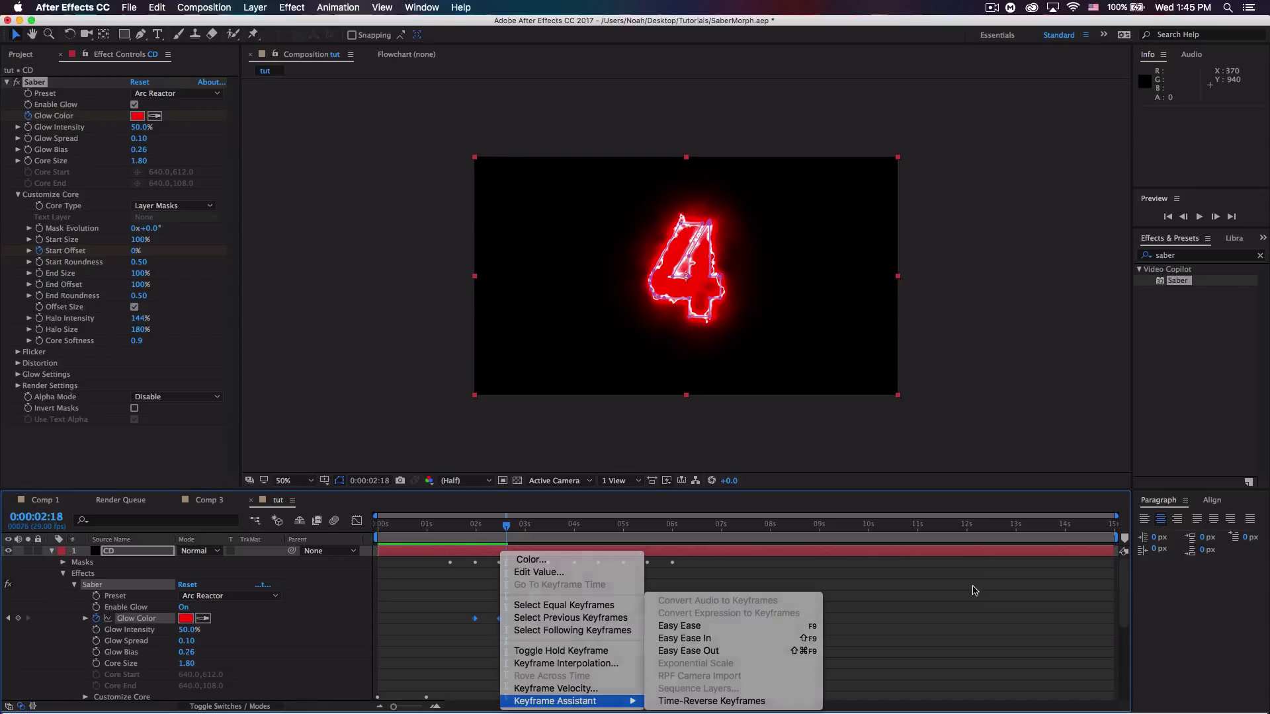
click(974, 590)
drag(507, 526, 527, 533)
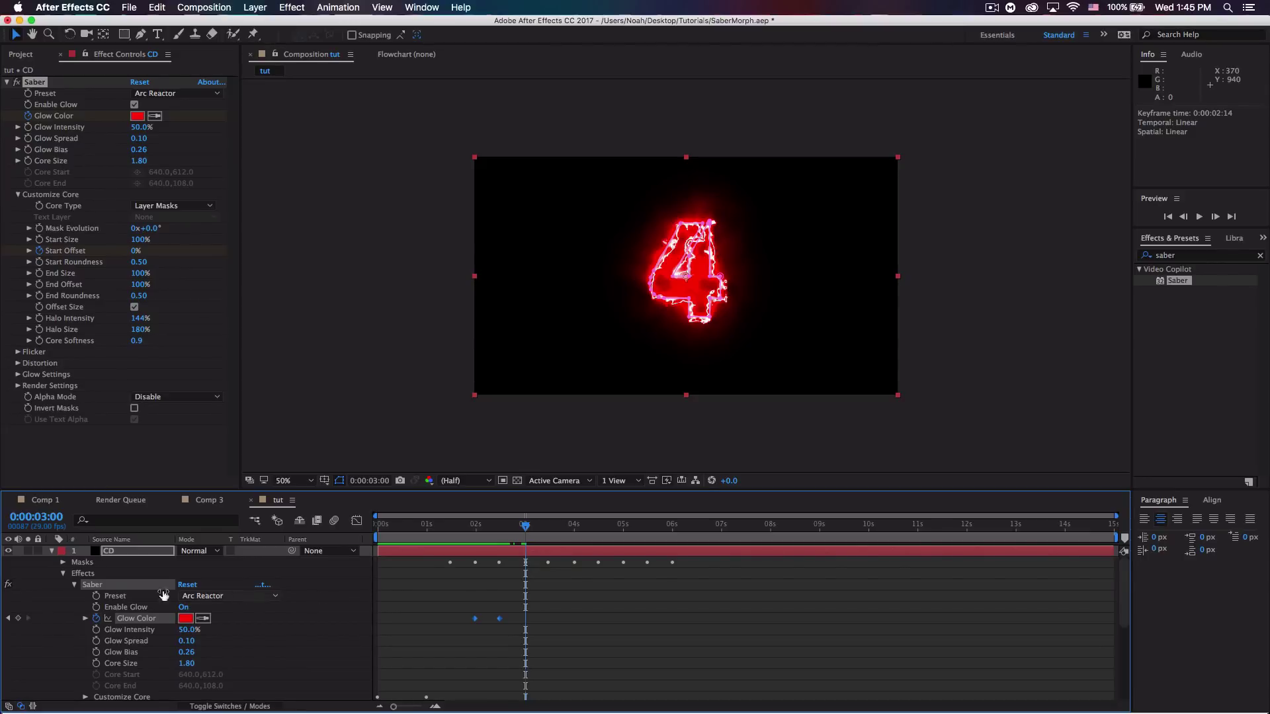
click(18, 619)
Set the glow colour to green at 3:14 and preview the colour changes from the 5
click(533, 527)
drag(537, 530, 548, 528)
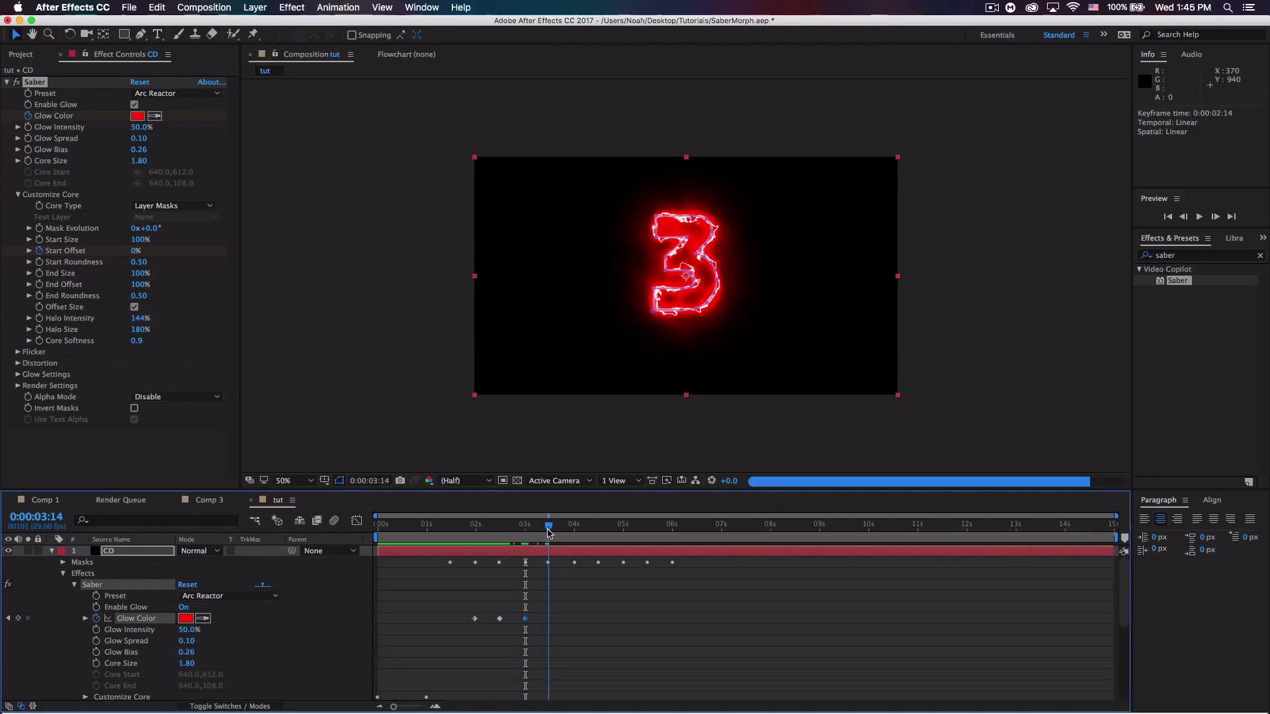
click(188, 622)
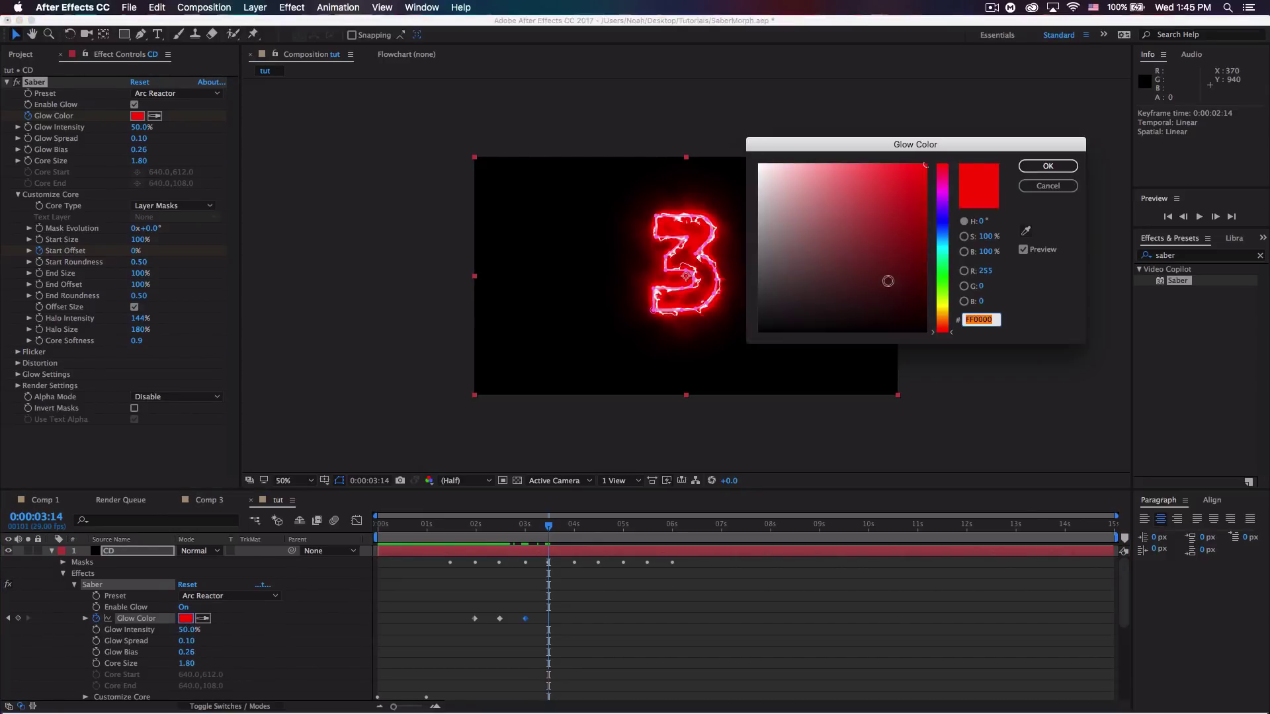
click(949, 275)
click(1047, 166)
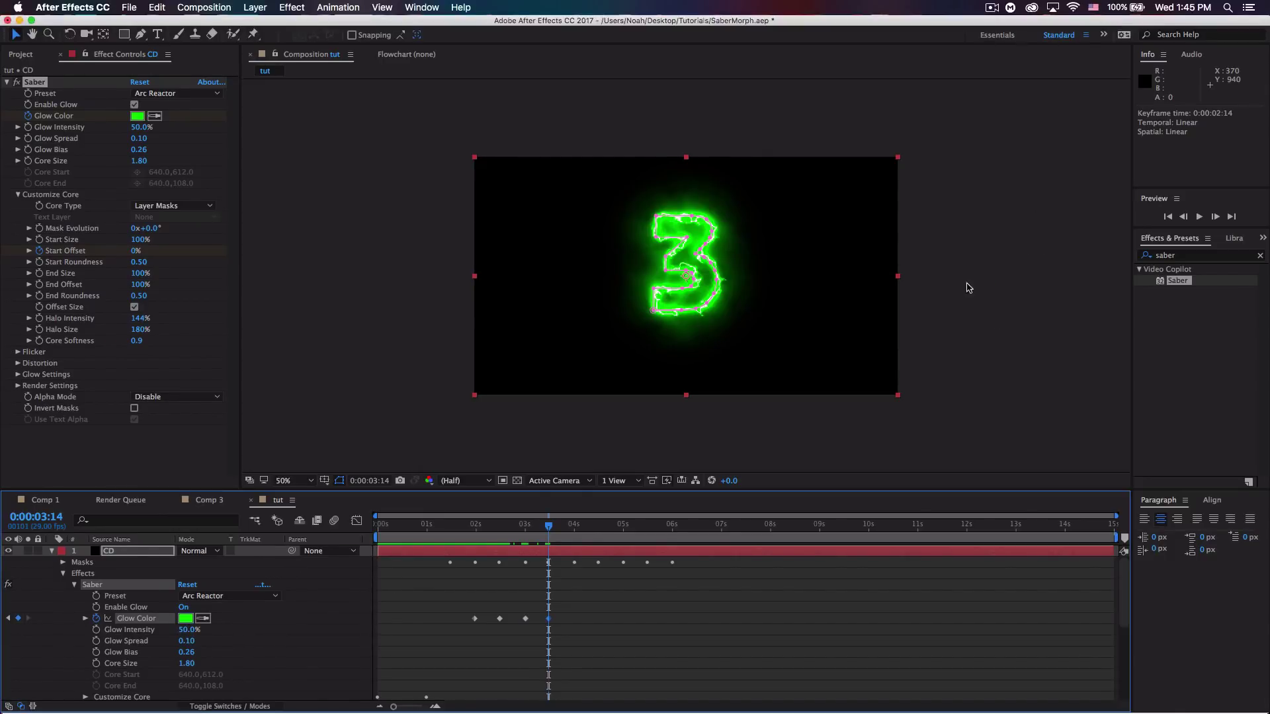
drag(559, 527, 442, 527)
key(space)
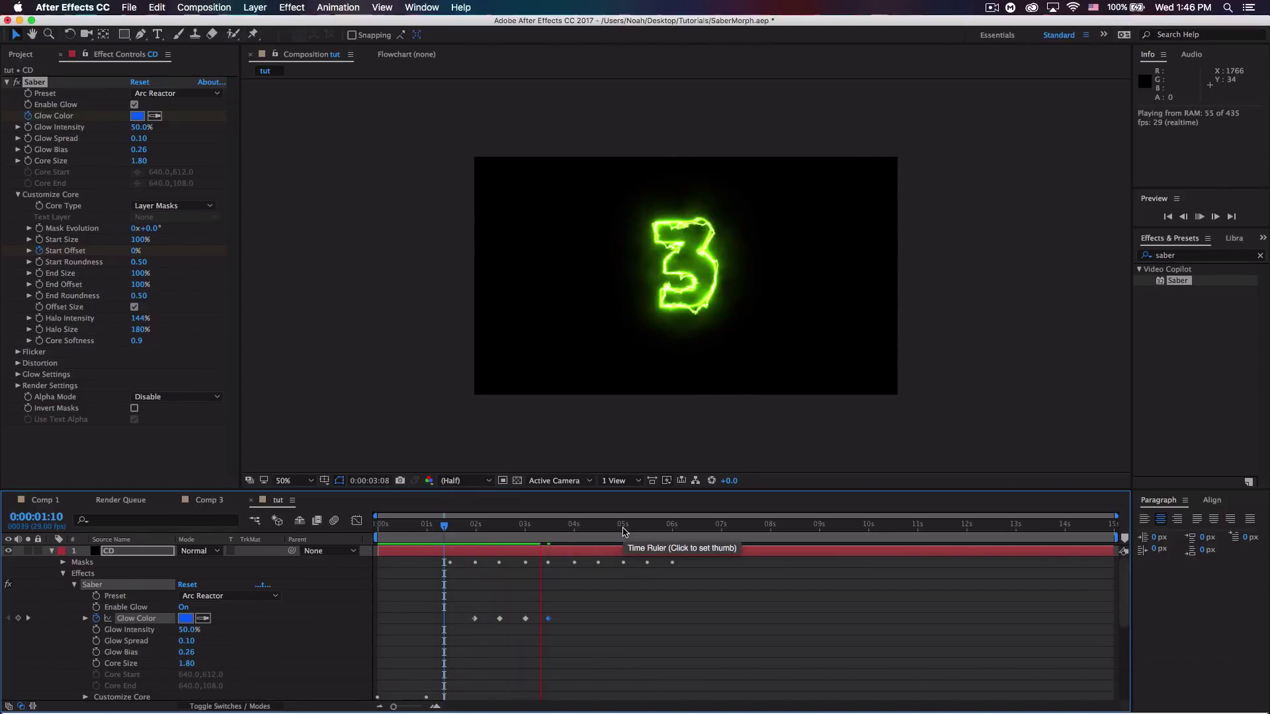
key(space)
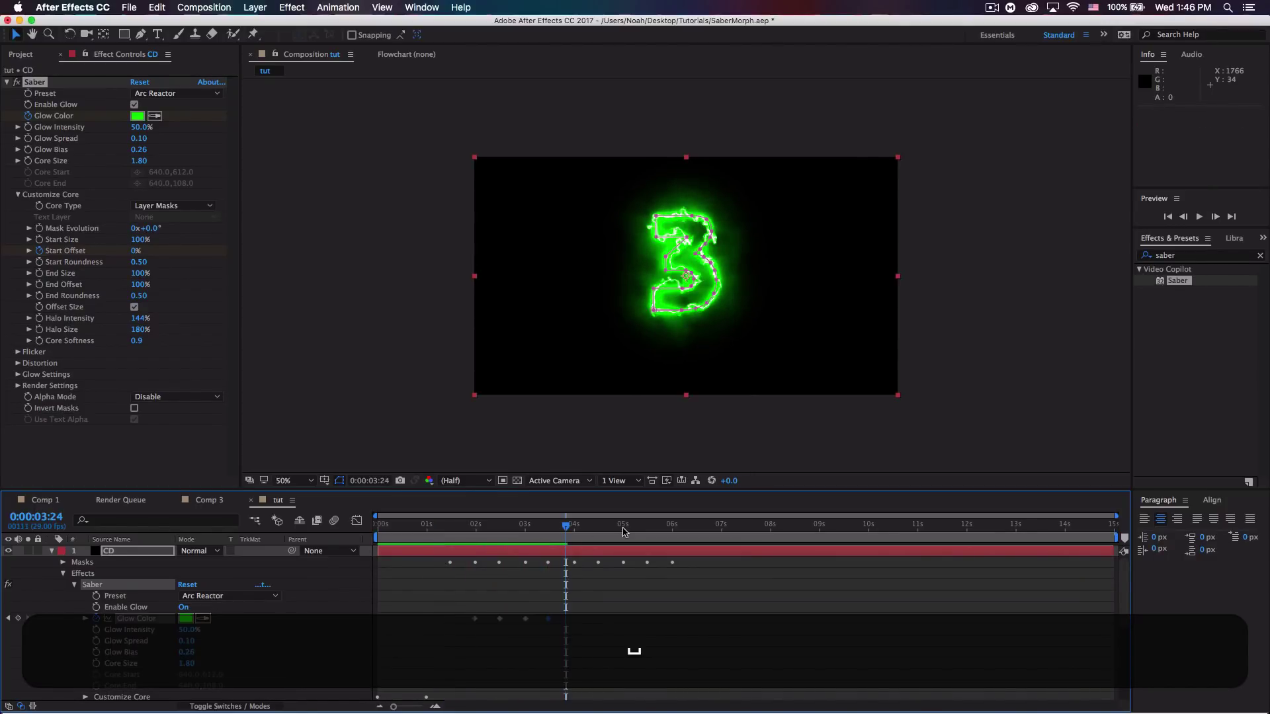
key(Home)
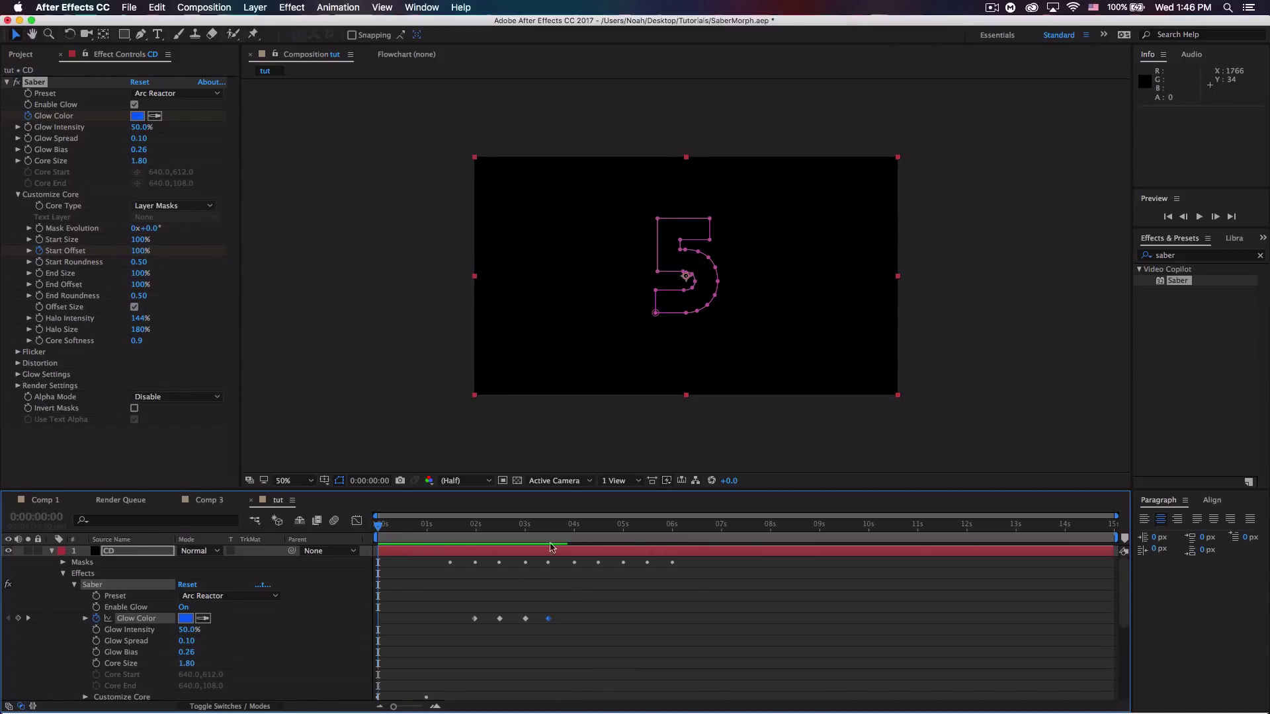
key(space)
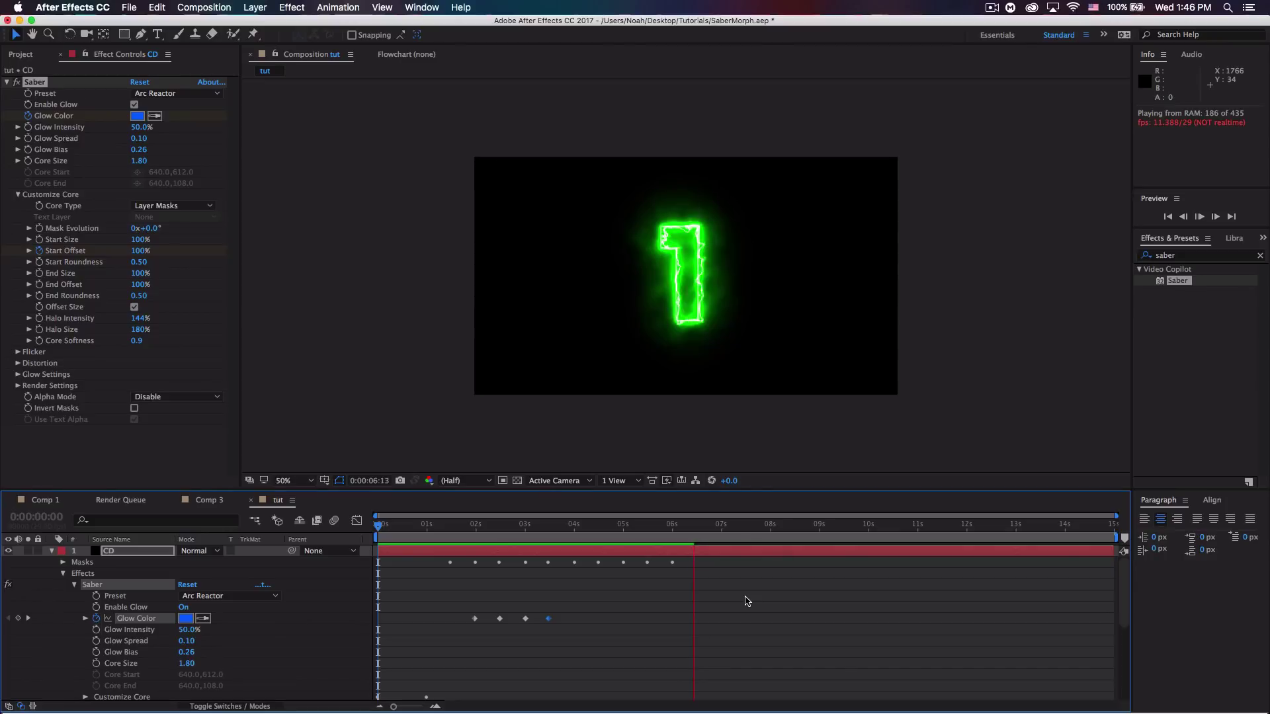
key(space)
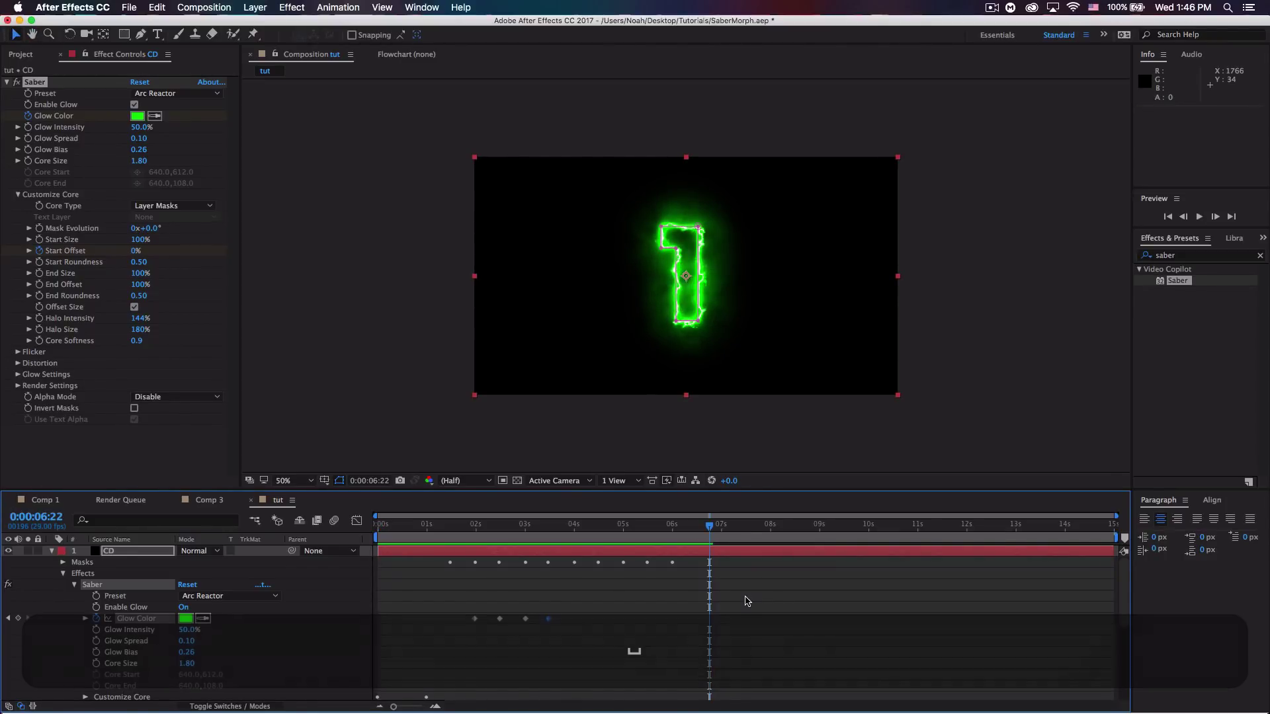